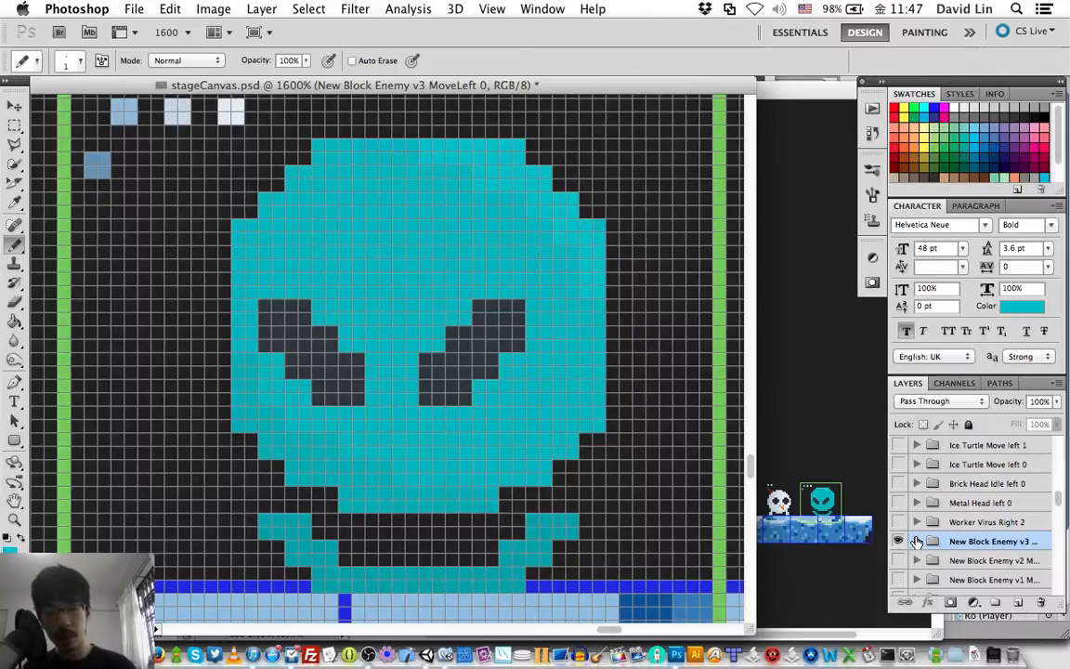
Expand the New Block Enemy v3 layer group and select its "bottom" layer
click(916, 541)
scroll(942, 572, down, 2)
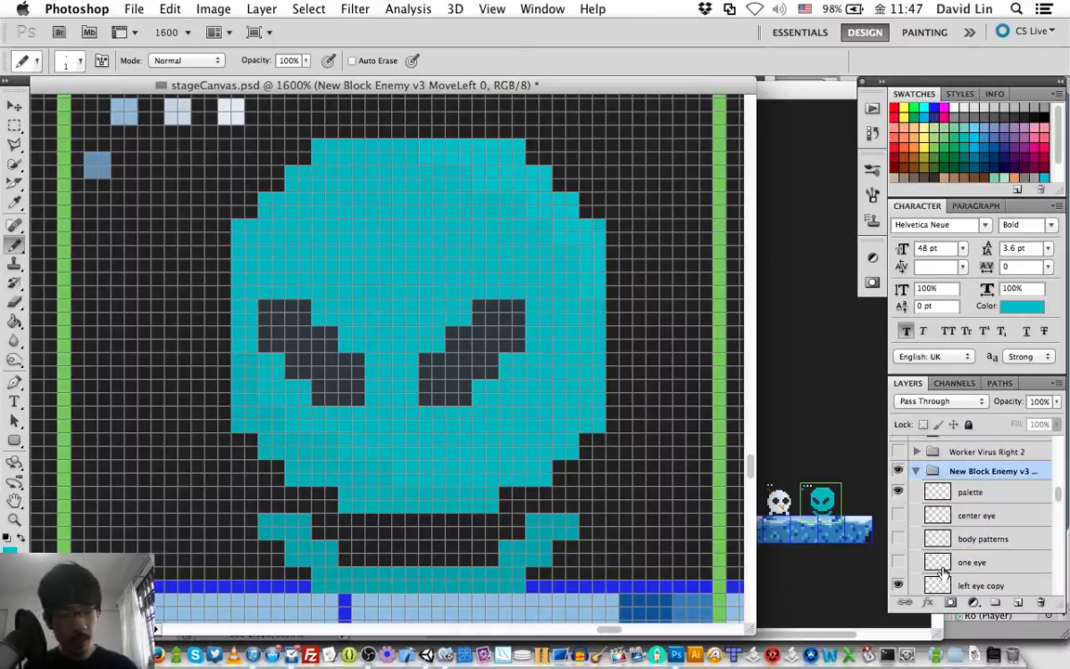
scroll(942, 571, down, 3)
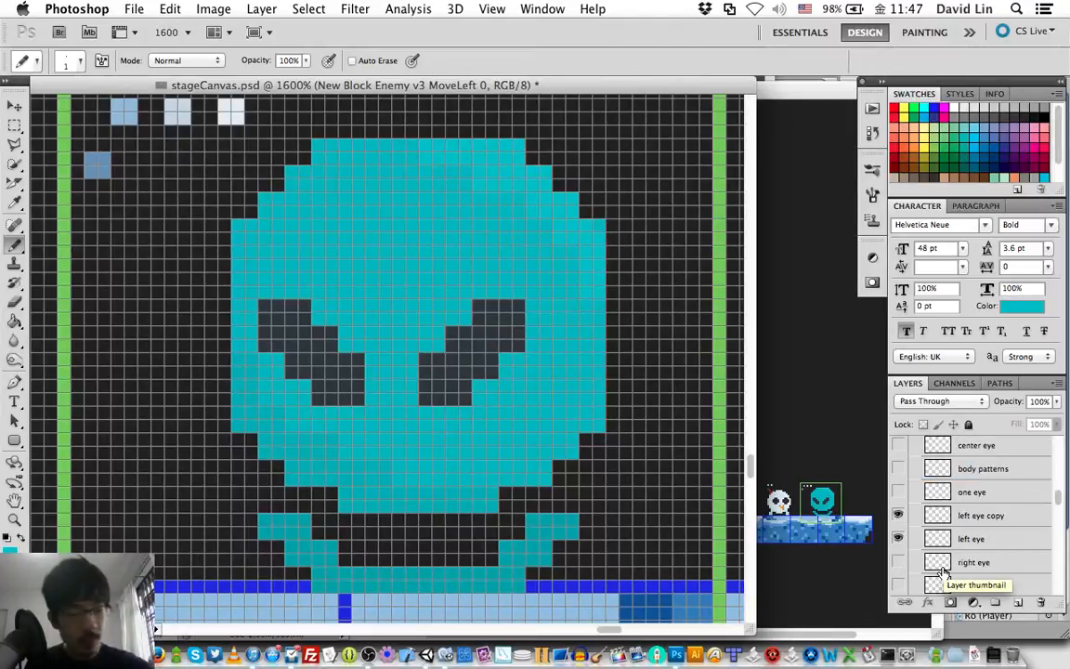
scroll(944, 570, down, 3)
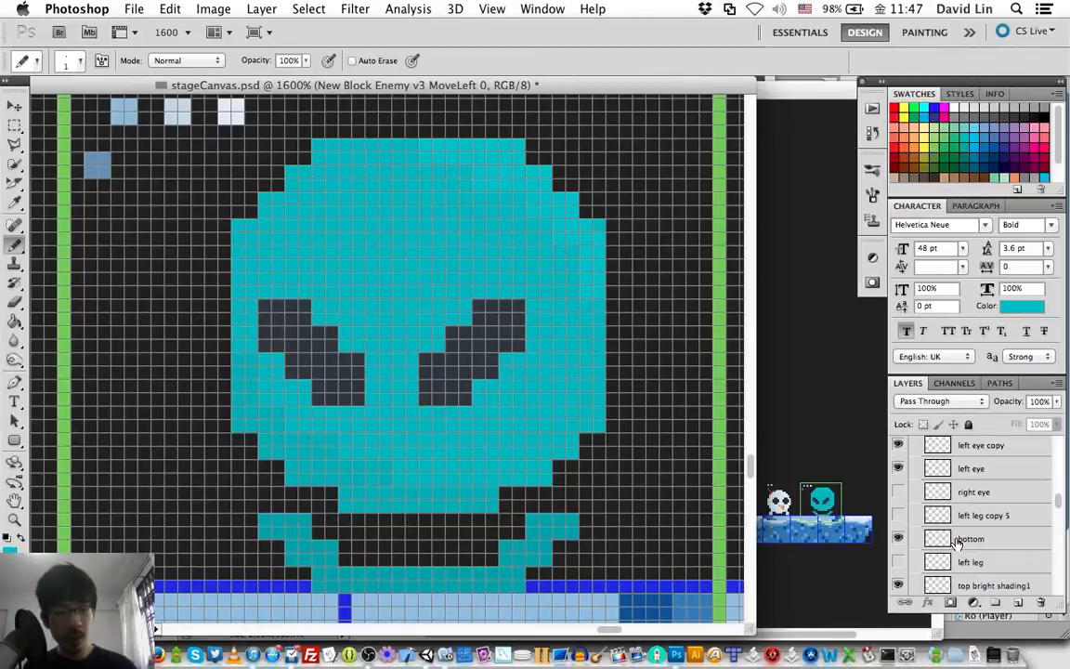
click(956, 541)
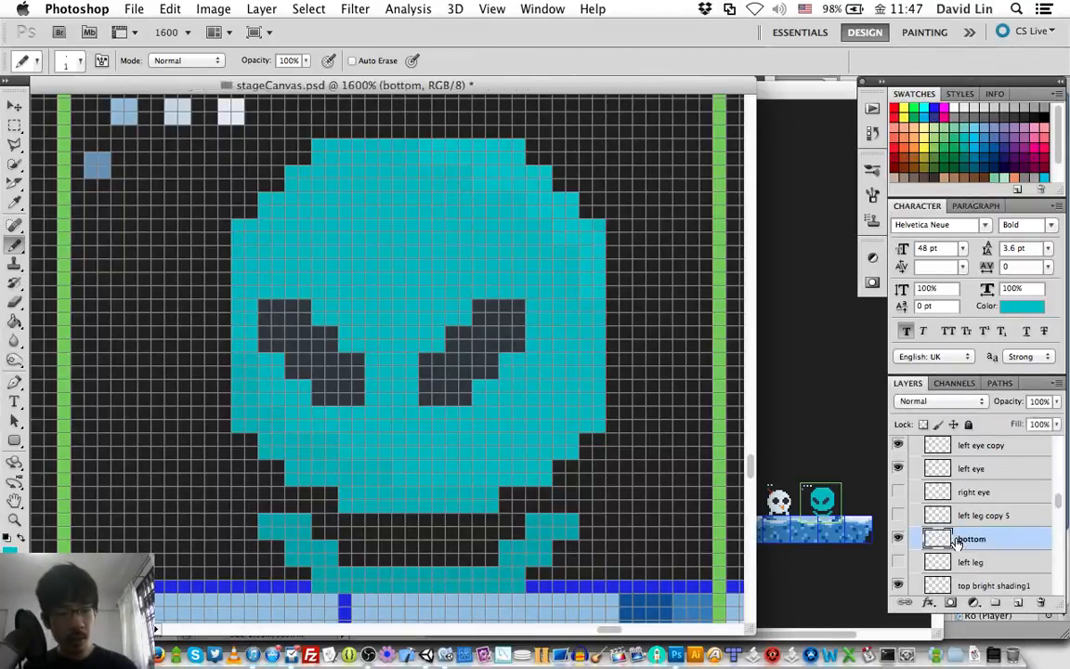
Sample the dark teal of the curve beneath the alien's head as the Pencil colour
alt+click(532, 547)
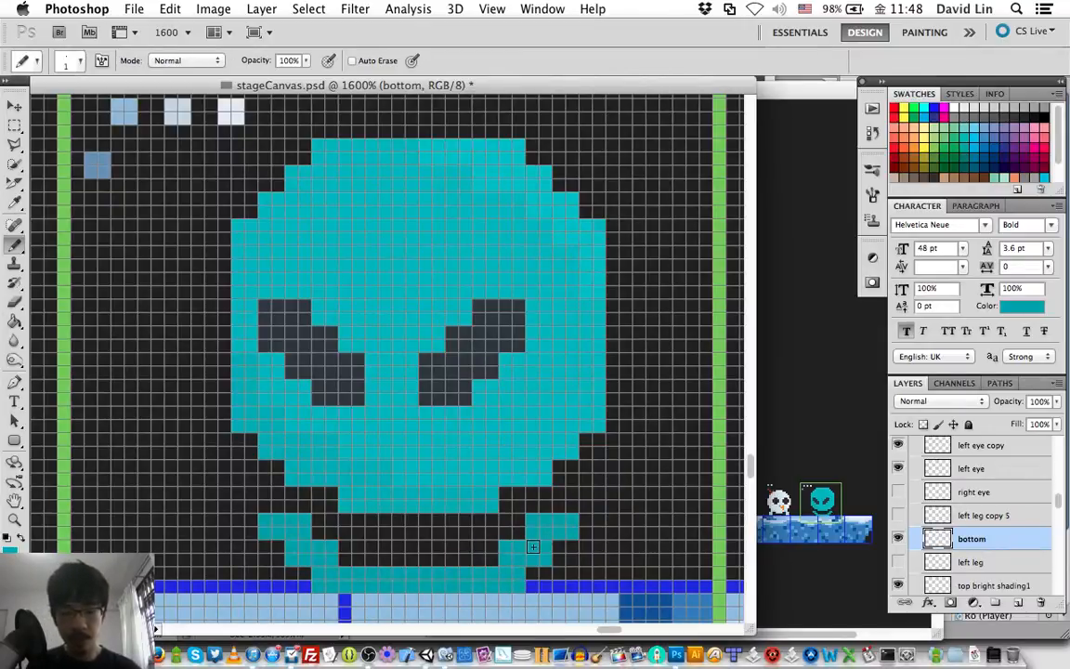
scroll(532, 547, down, 1)
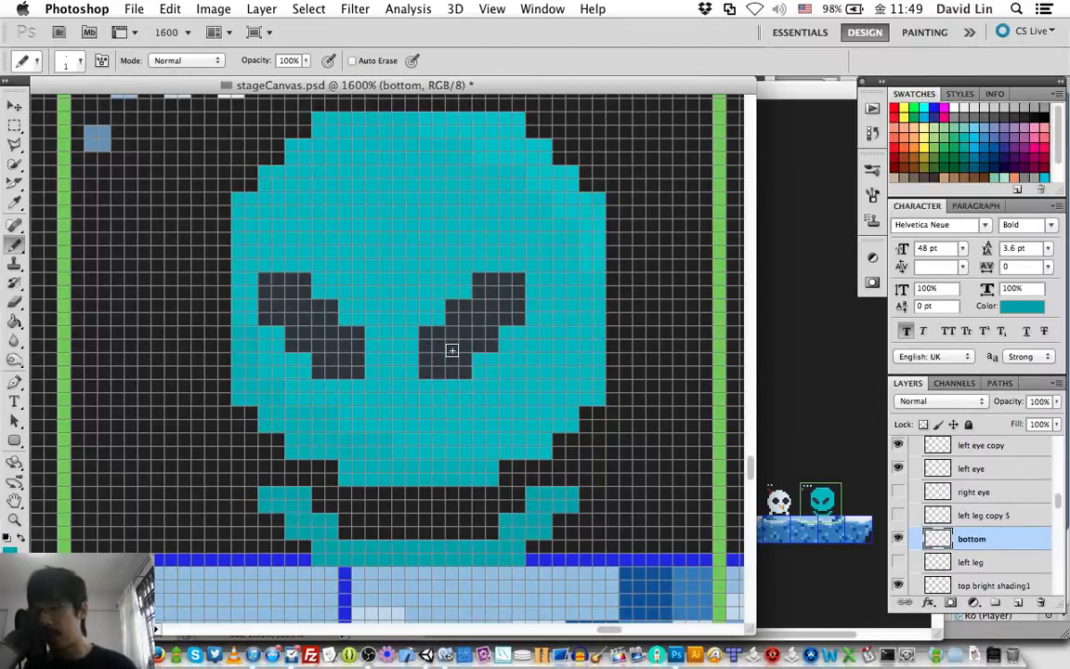
scroll(452, 349, down, 1)
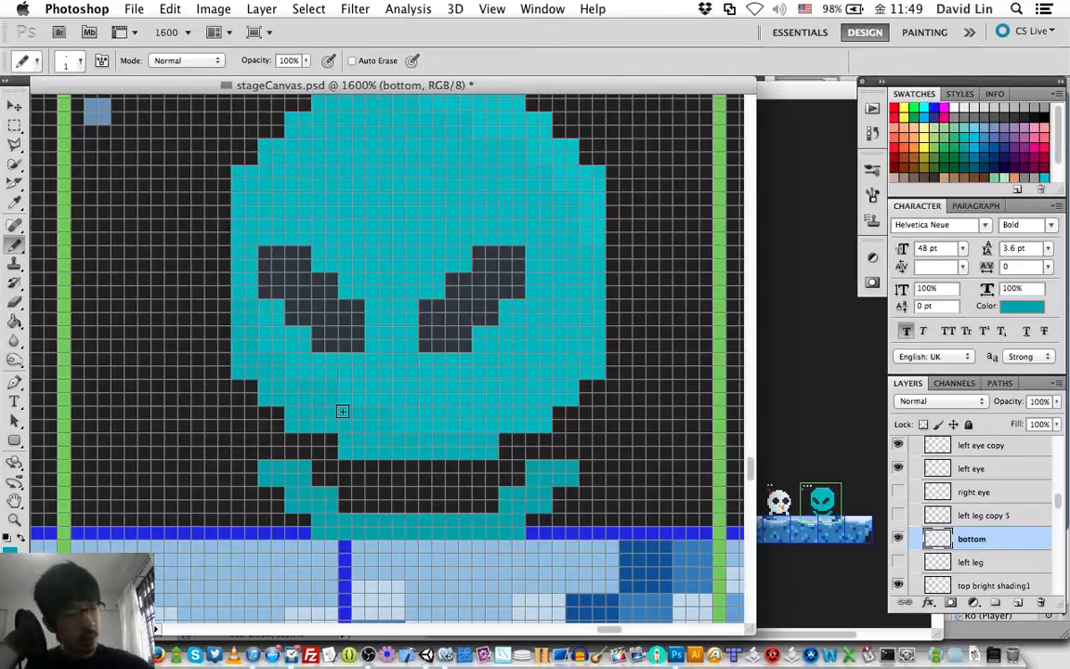
key(e)
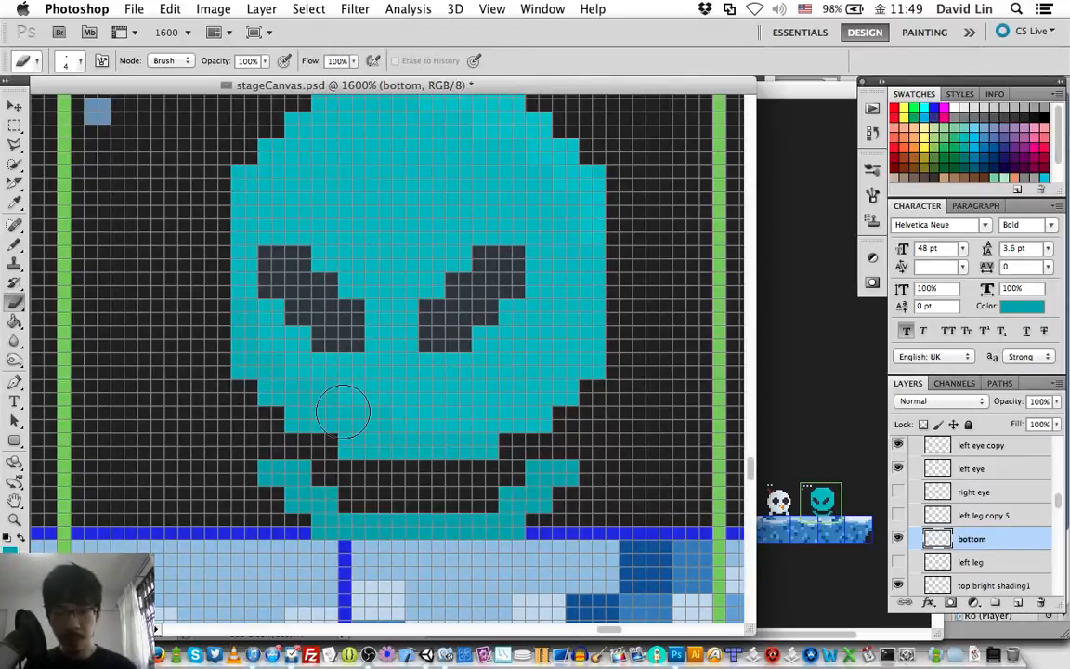
key(i)
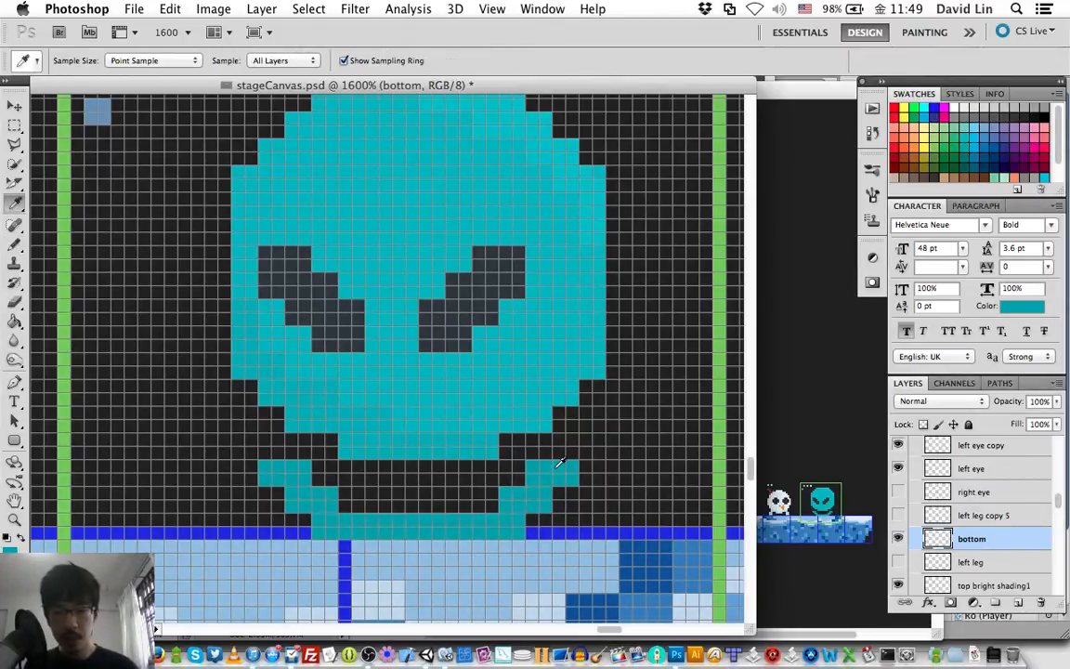
click(498, 426)
key(b)
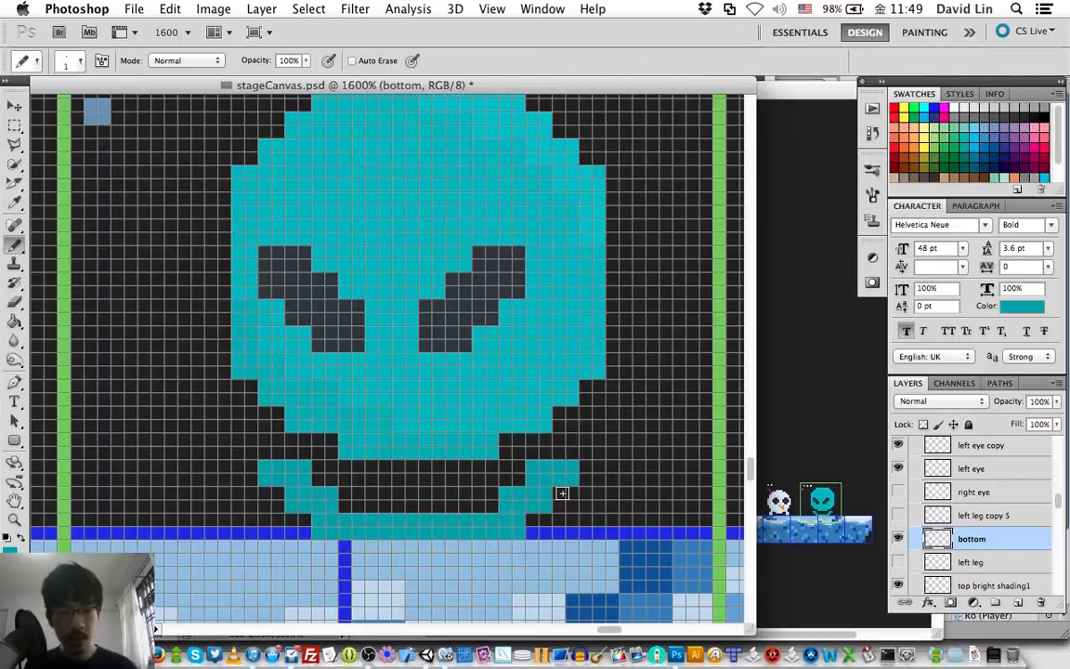
scroll(562, 493, down, 1)
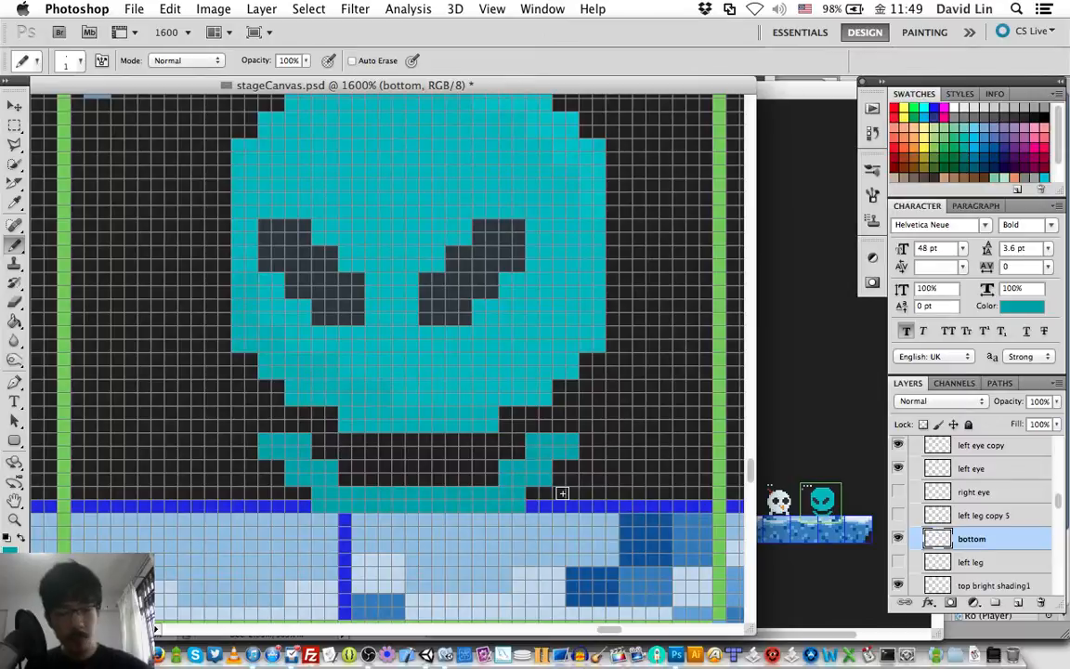
Erase the right arm of the curve beneath the head and redraw it in dark teal as wider-spreading stepped blocks
key(e)
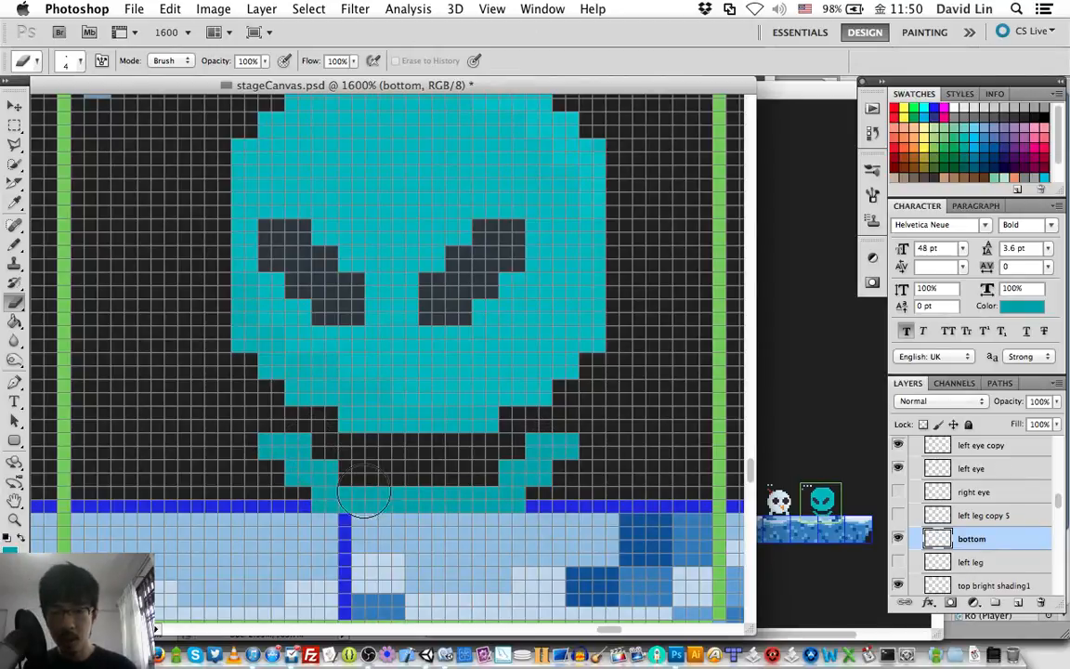
click(563, 444)
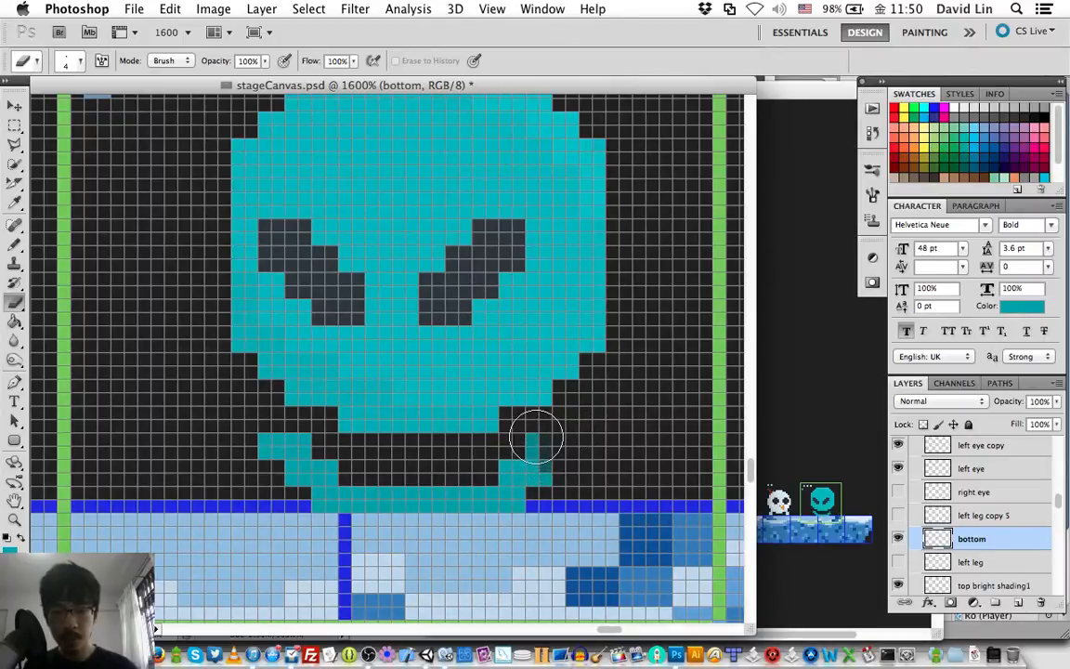
click(536, 437)
click(542, 463)
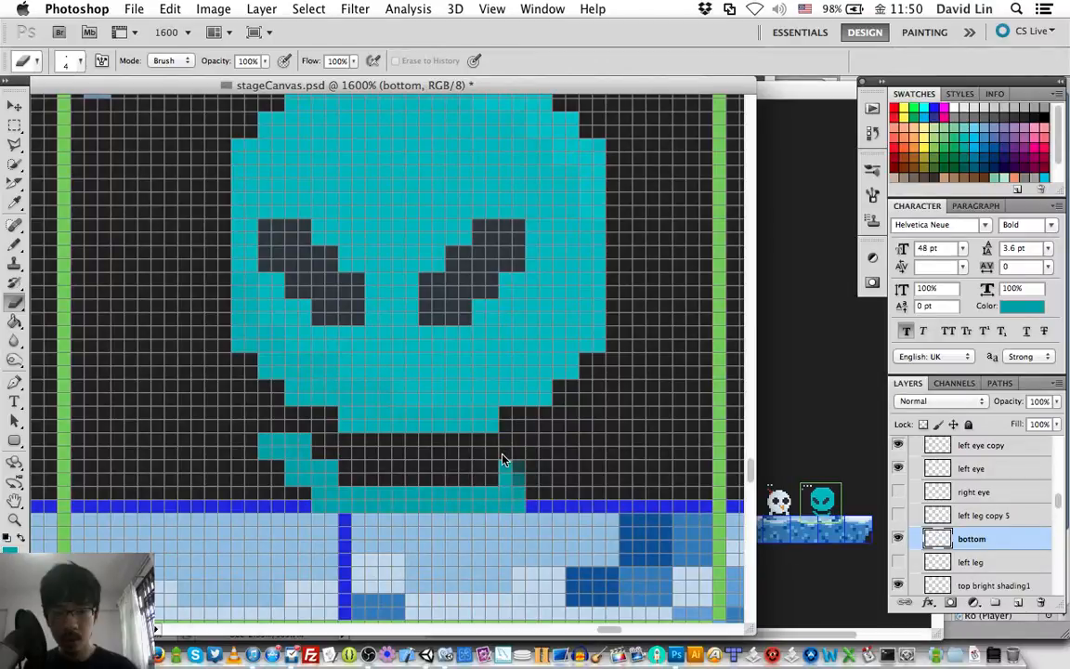
drag(502, 460, 485, 494)
key(b)
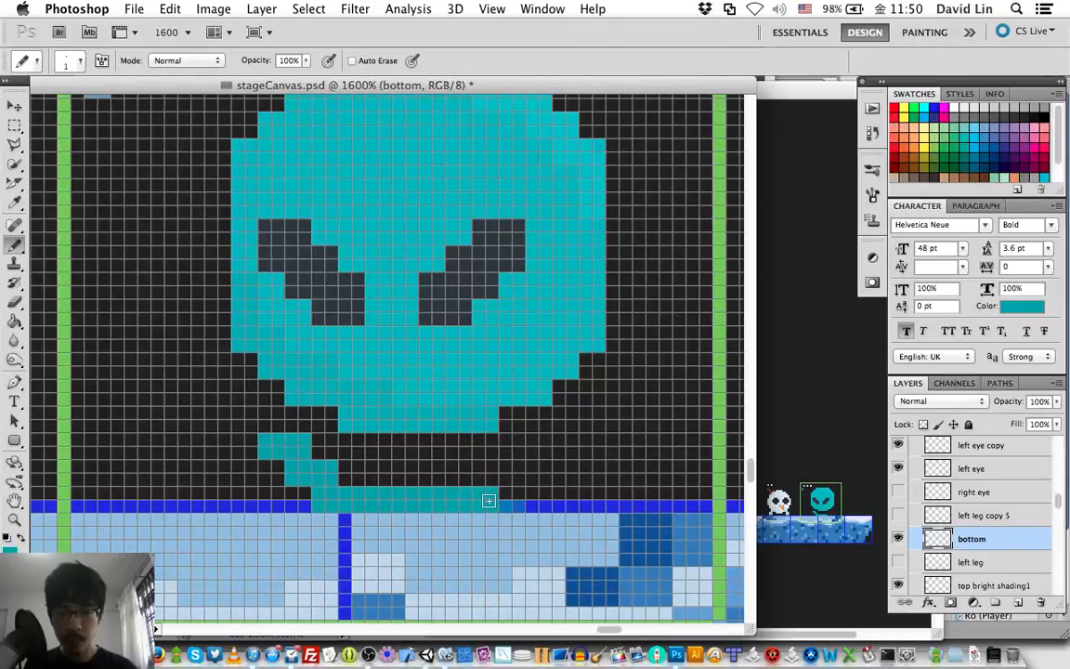
drag(489, 500, 586, 443)
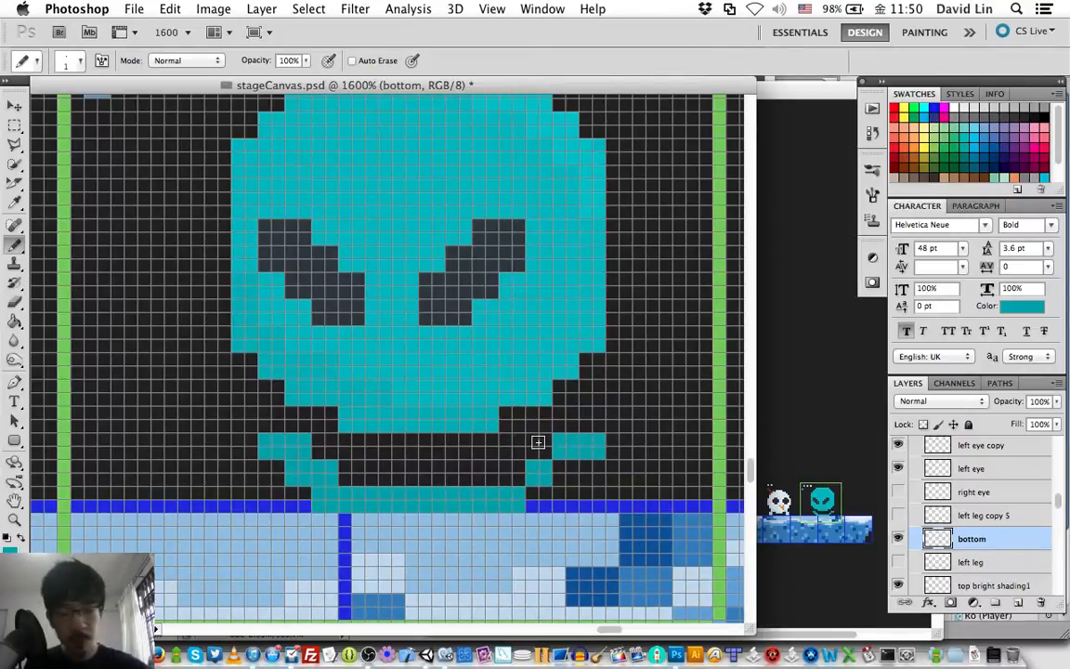
Erase the curve's left arm and redraw it in dark teal to mirror the stepped blocks of the right arm
key(e)
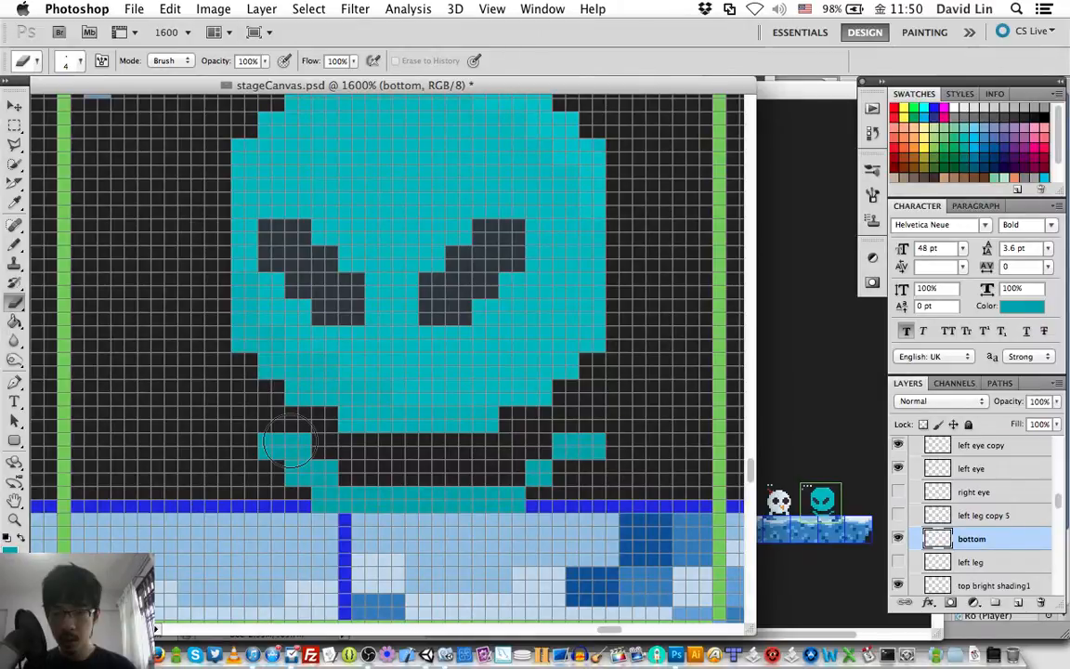
drag(274, 441, 321, 470)
key(b)
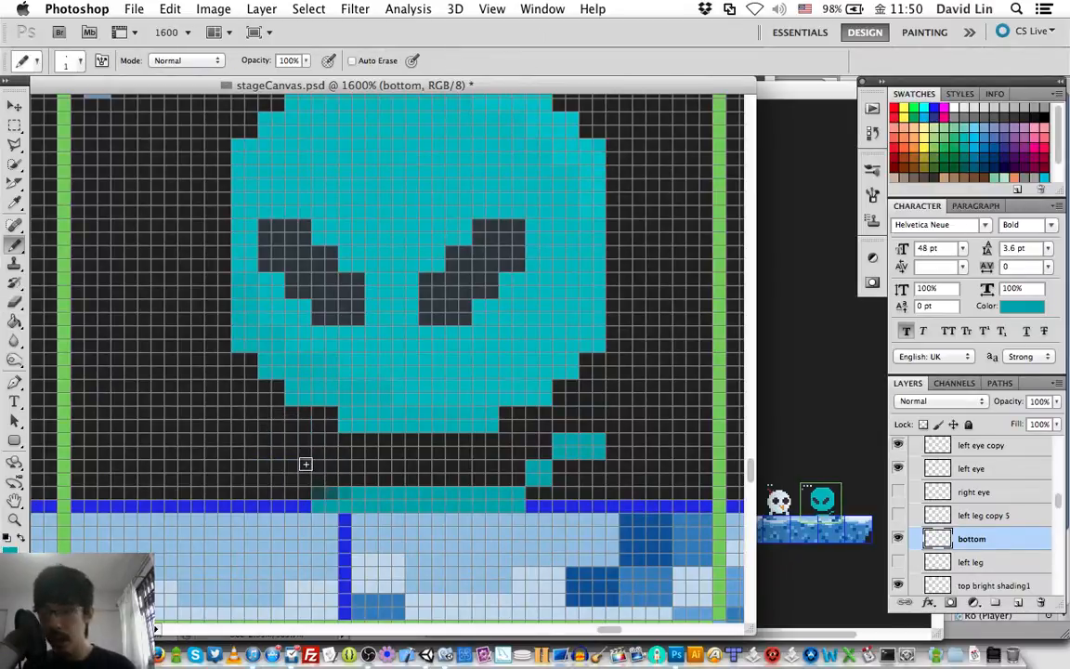
click(303, 467)
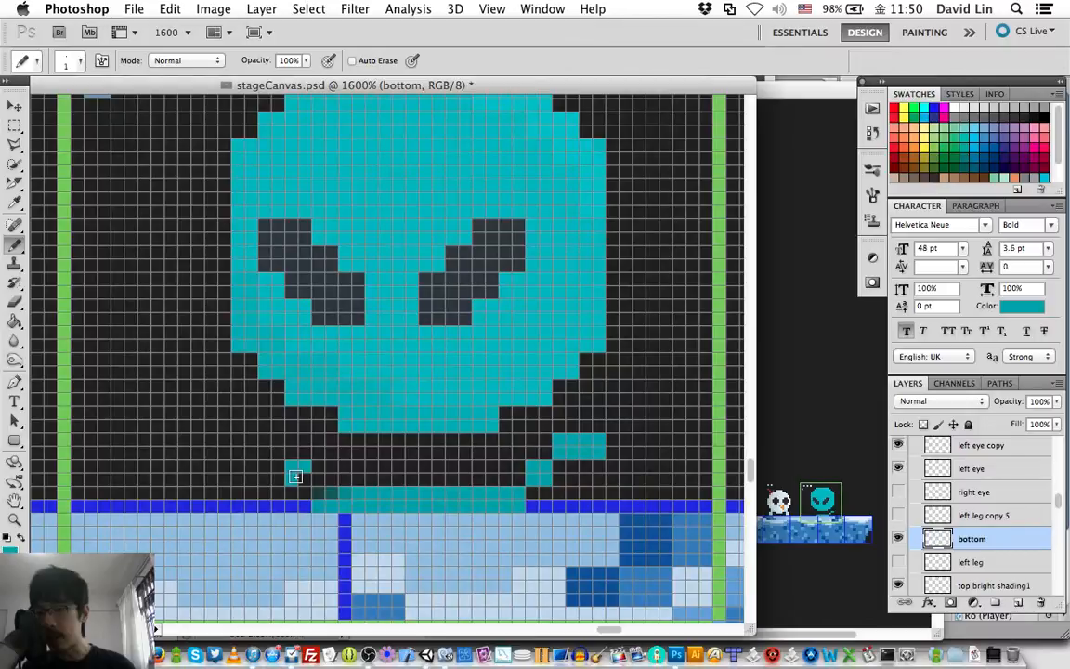
mouse_move(295, 477)
mouse_down()
mouse_move(274, 440)
mouse_move(245, 439)
mouse_move(241, 451)
mouse_move(272, 446)
mouse_up()
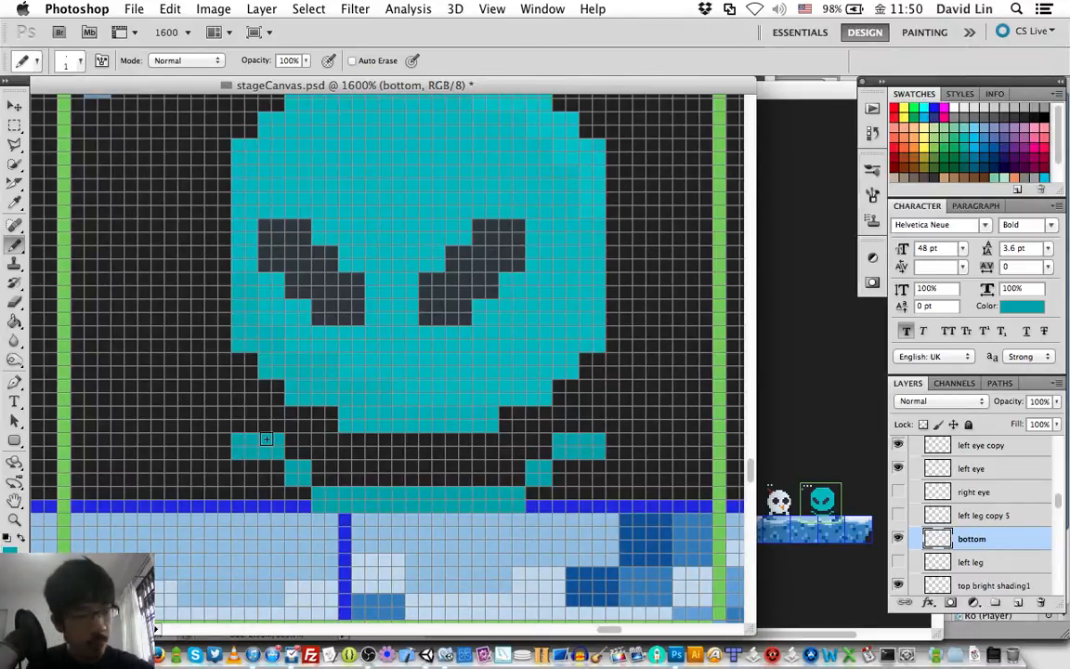
Resample the curve's dark teal for the Pencil and save the document
key(i)
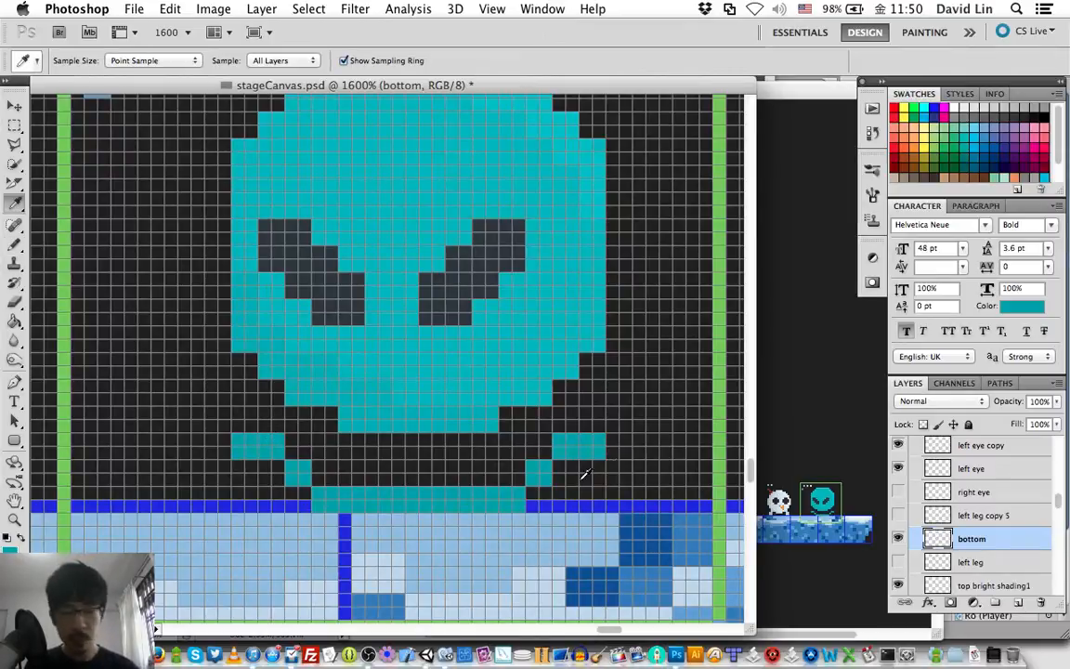
click(495, 492)
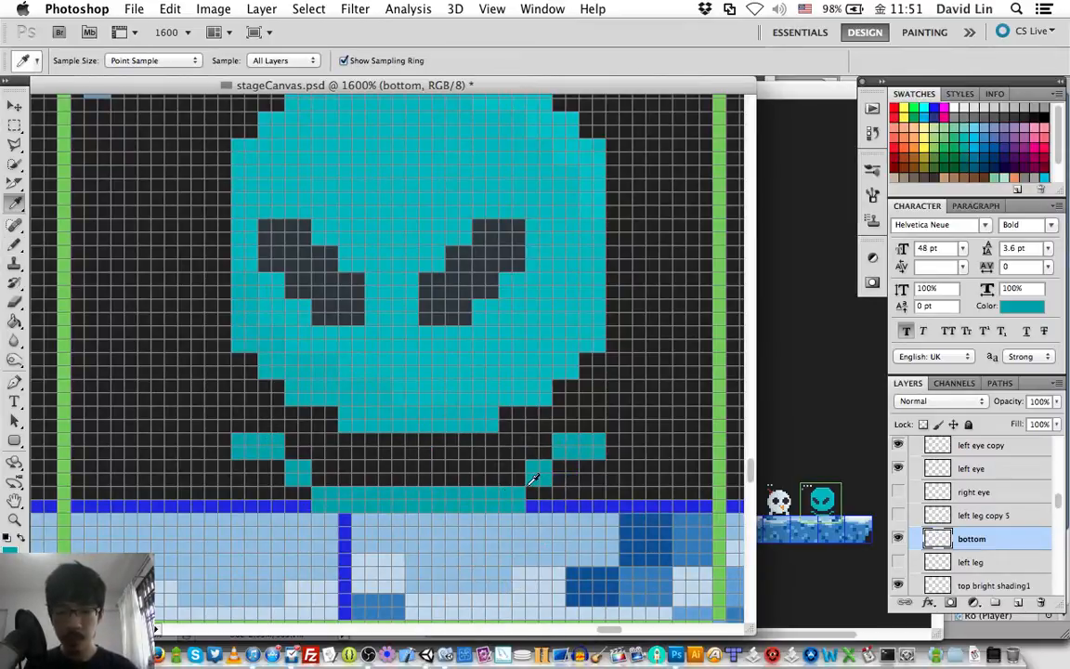
key(b)
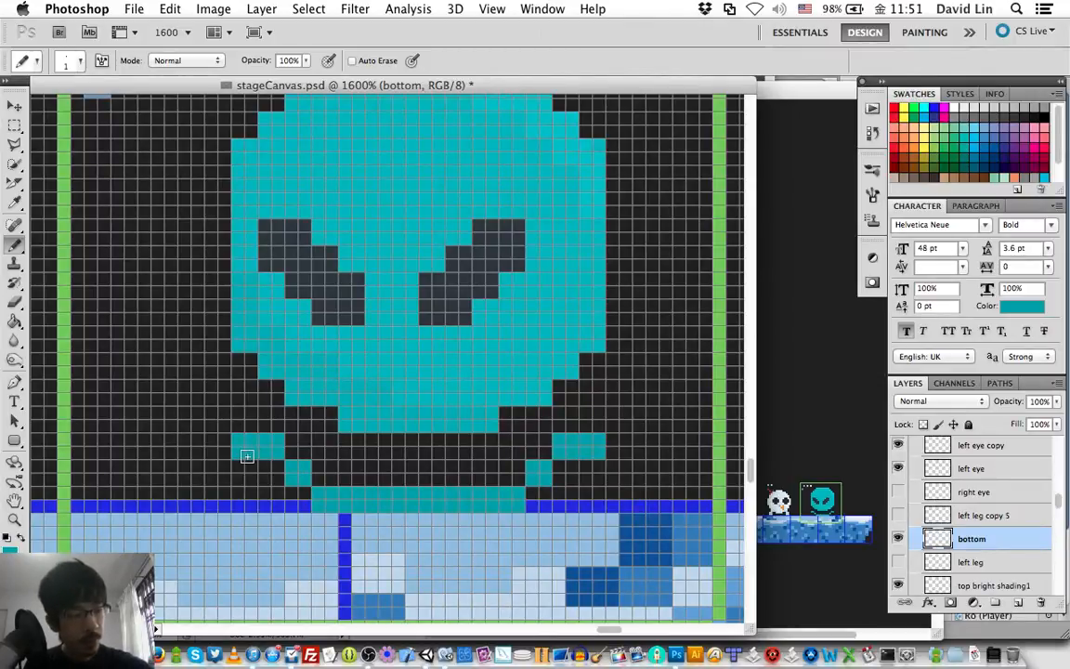
scroll(981, 531, up, 5)
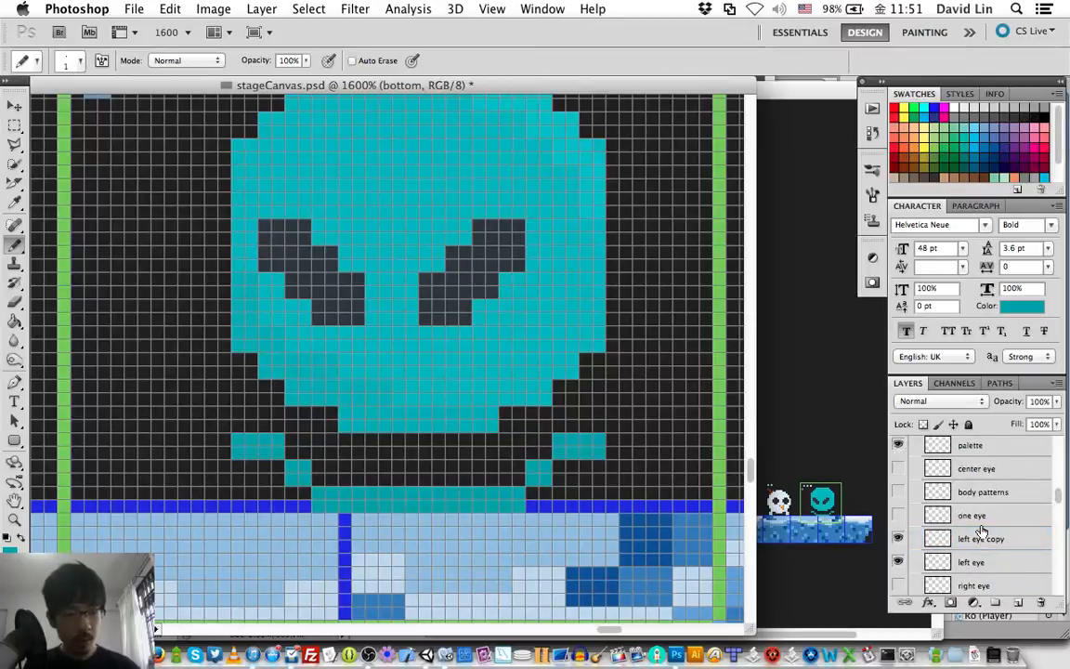
scroll(981, 531, down, 6)
scroll(981, 531, down, 5)
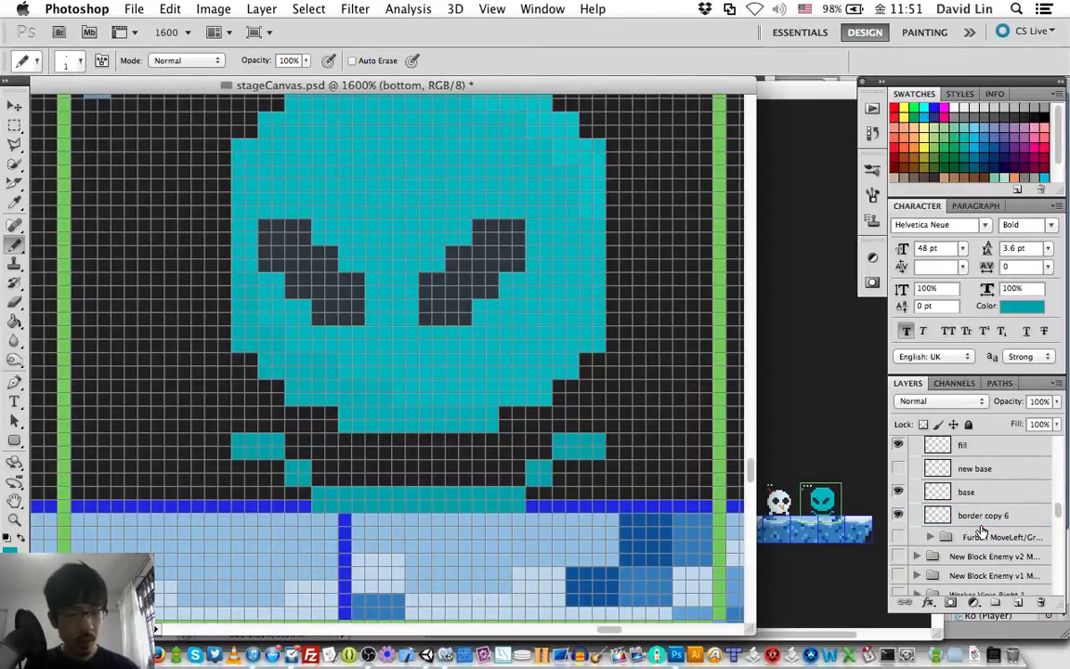
scroll(980, 531, up, 6)
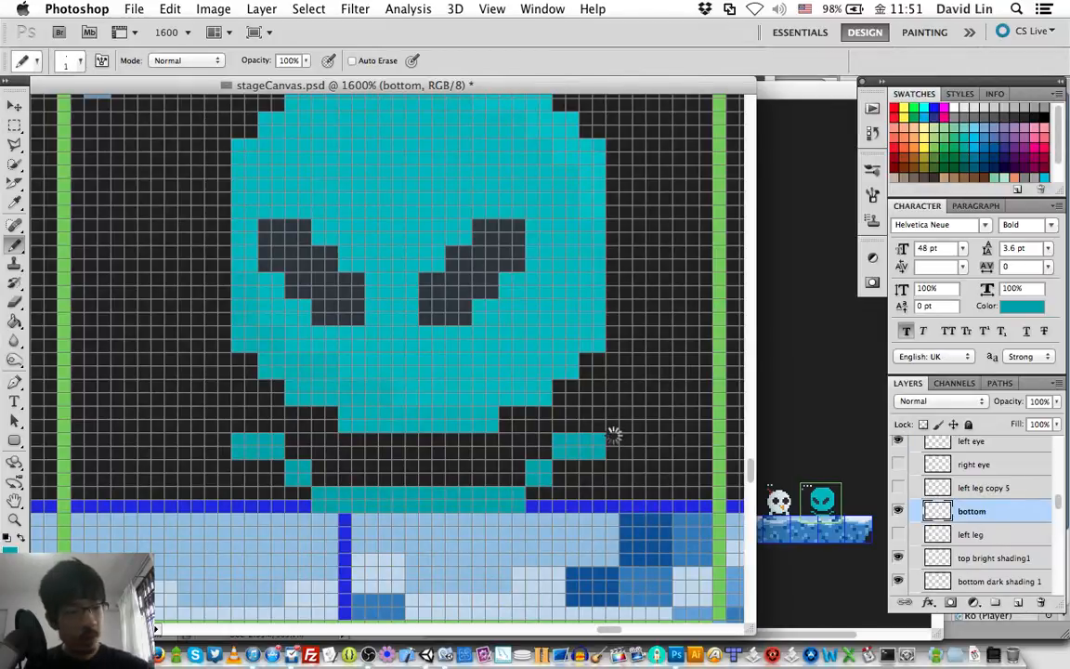
key(super+s)
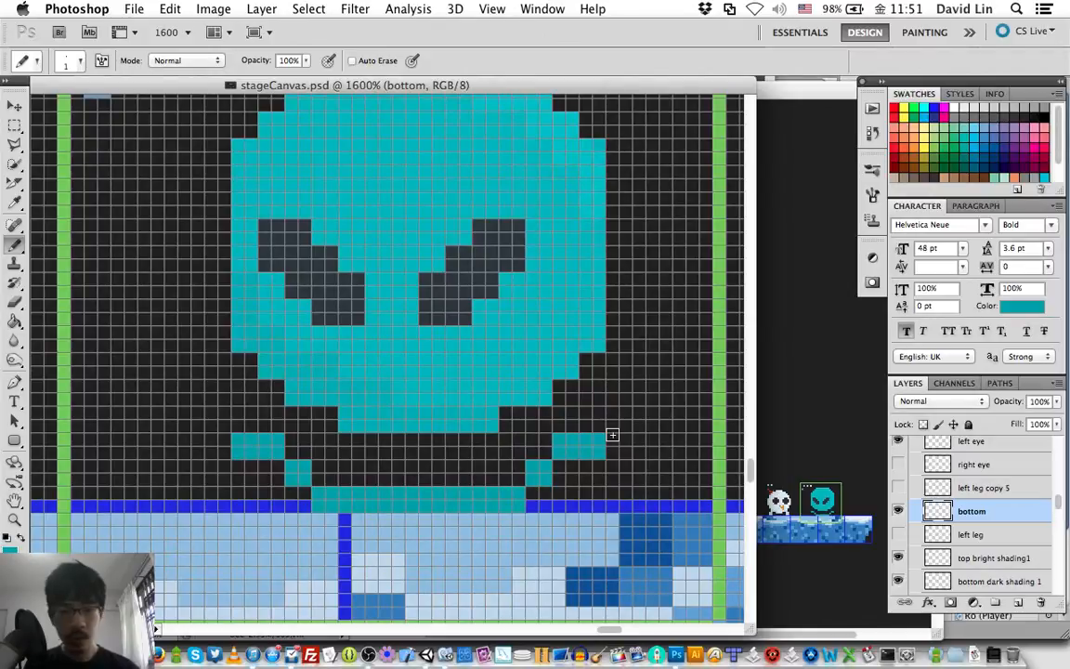
Shorten the curve's base bar to 12 pixels wide and repaint the middle block on each side 4 pixels wide
key(e)
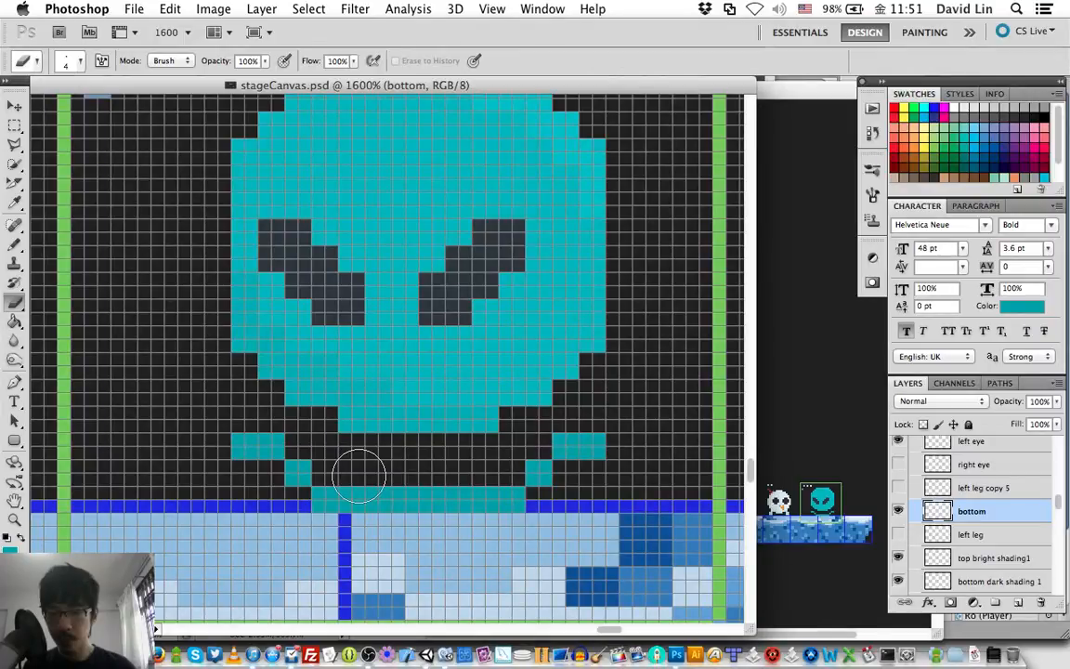
click(339, 498)
click(511, 499)
key(b)
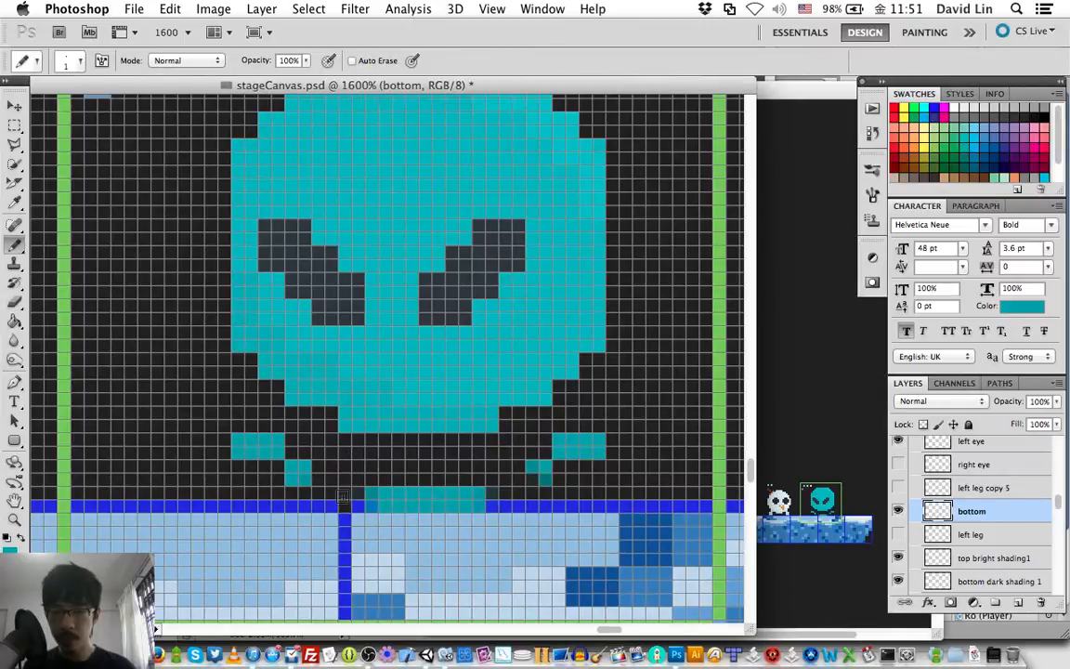
click(349, 493)
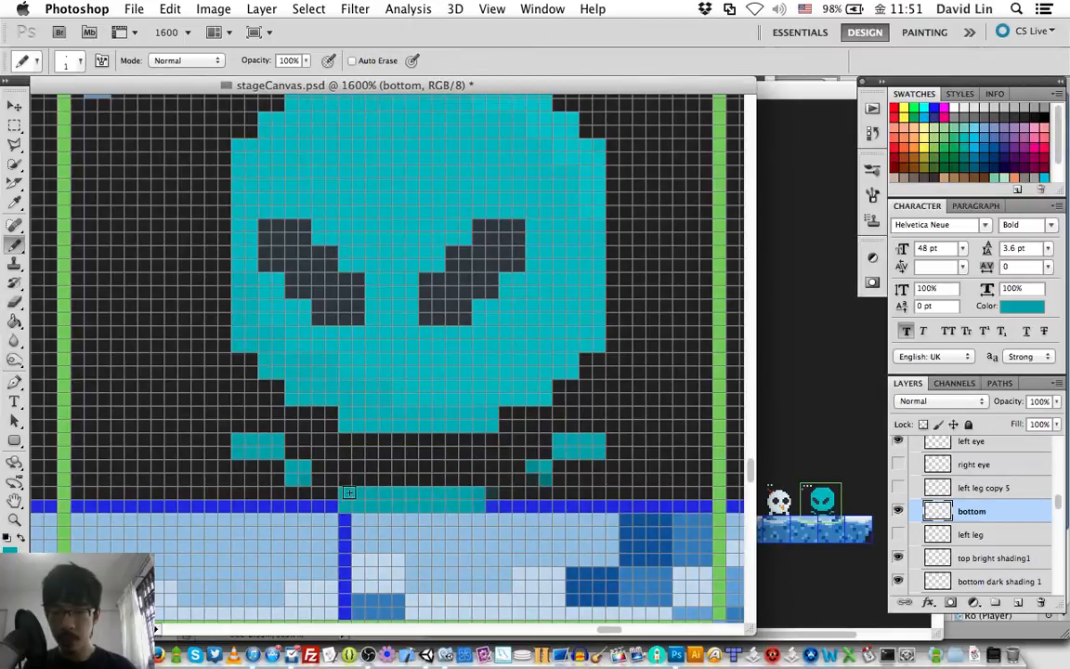
click(491, 498)
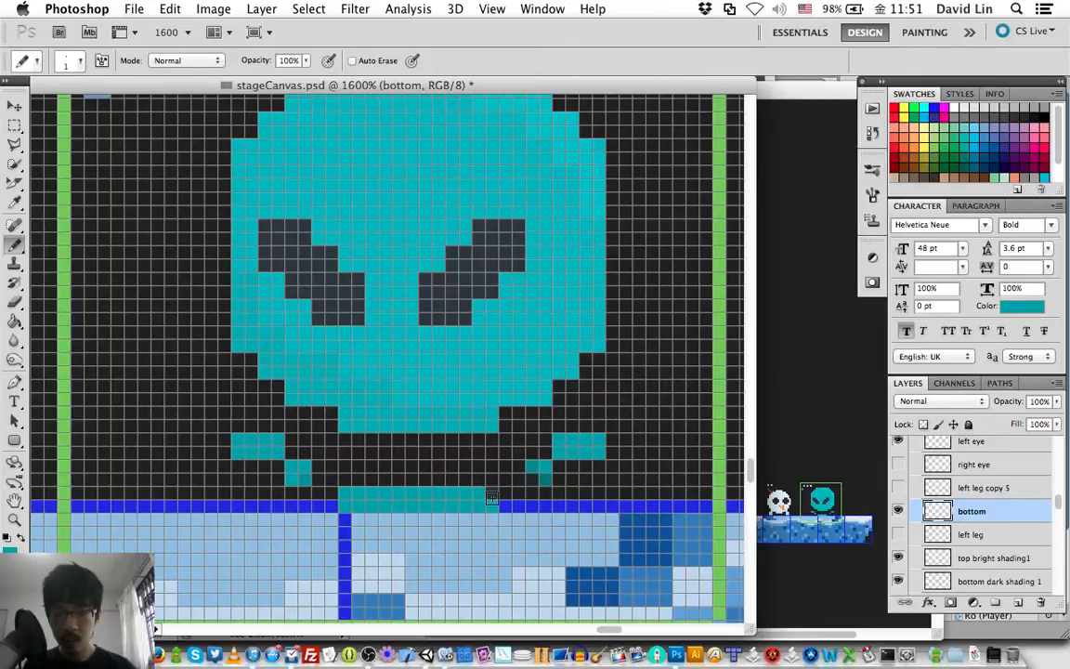
click(545, 477)
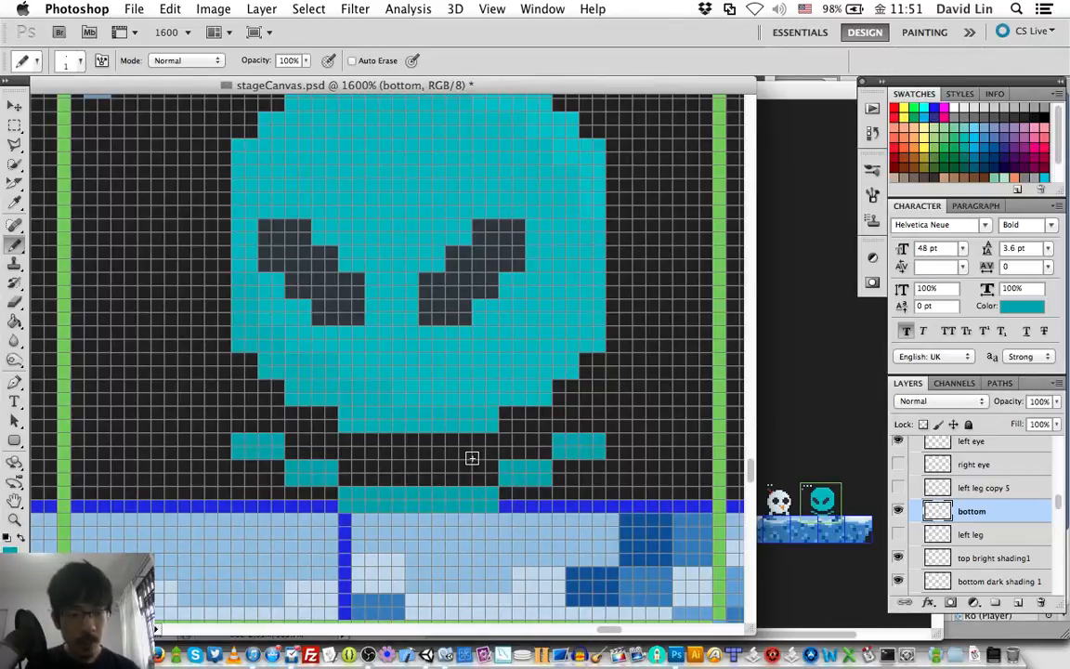
Nudge the "bottom" layer up by one pixel
key(v)
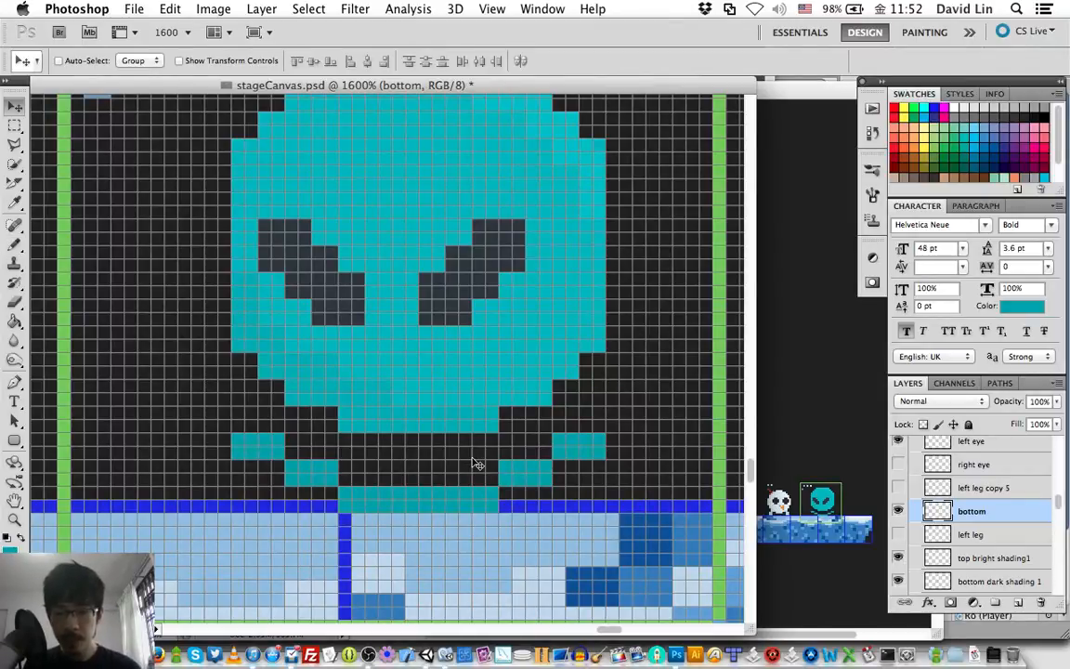
key(Up)
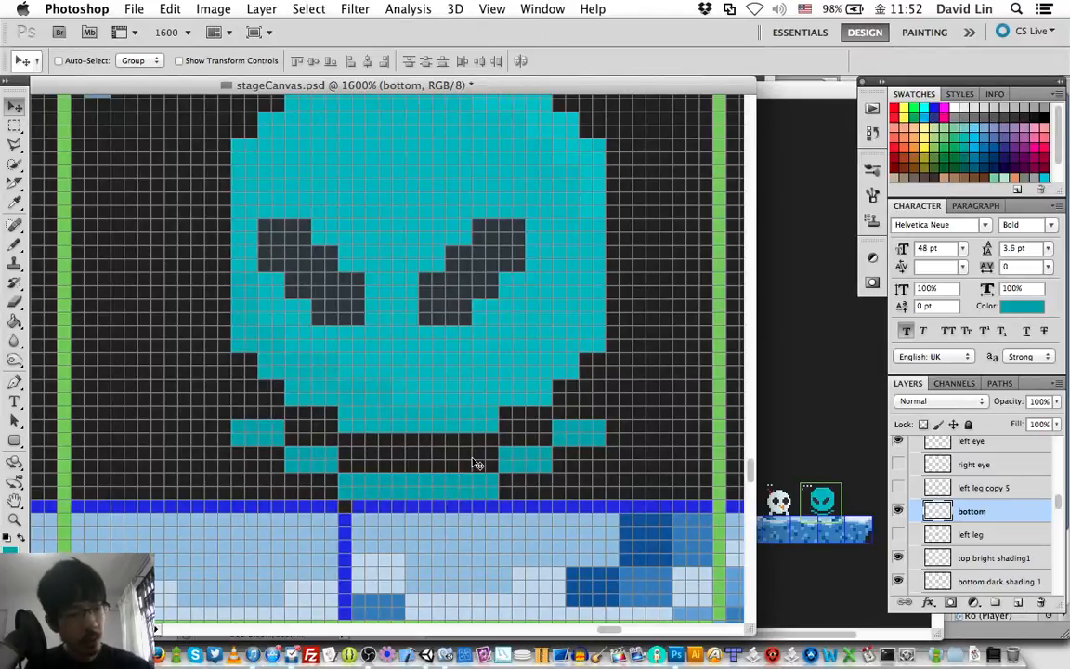
Erase the outermost dark teal block at each end of the lower body curve
key(e)
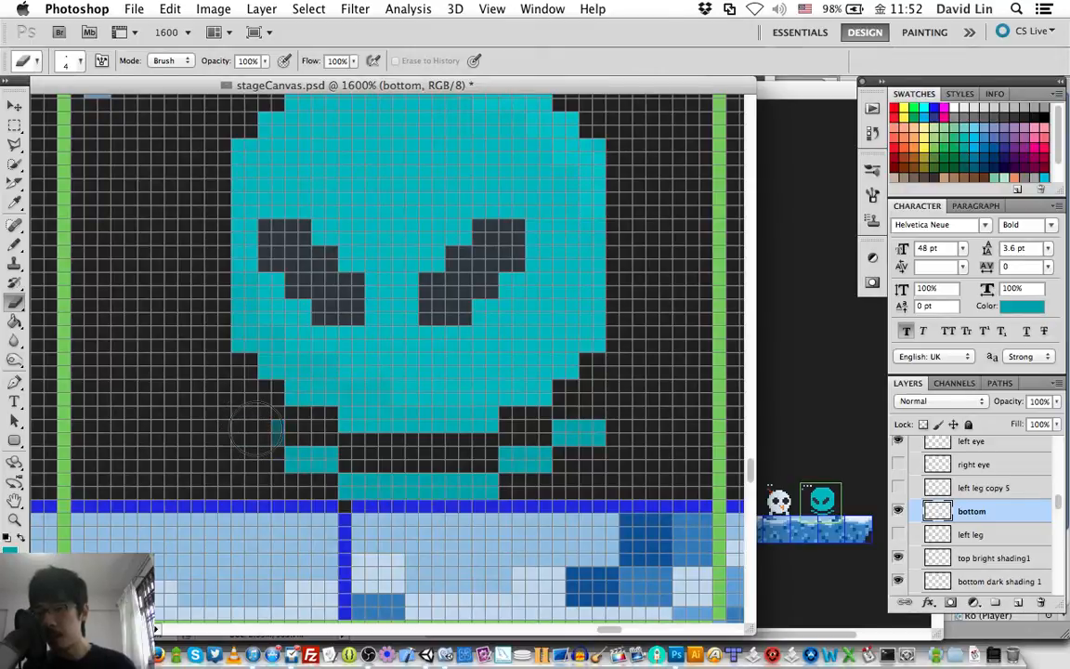
drag(239, 435, 256, 425)
click(281, 422)
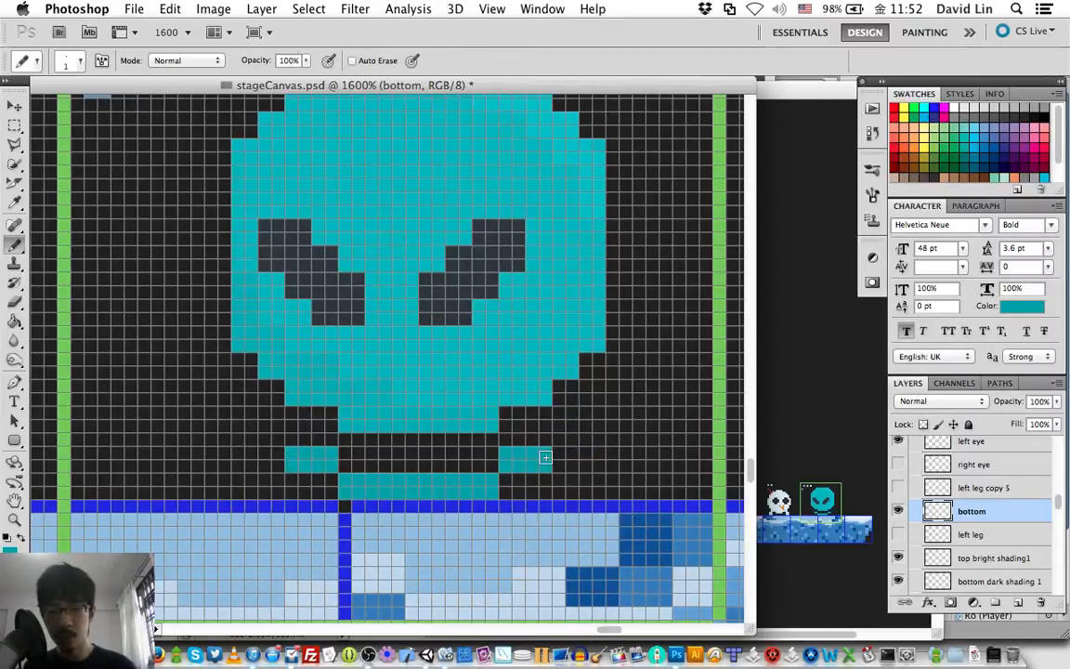
Try painting a 4-pixel-wide dark teal block outward of the curve on both sides, level with the base bar
click(570, 477)
drag(565, 475, 572, 488)
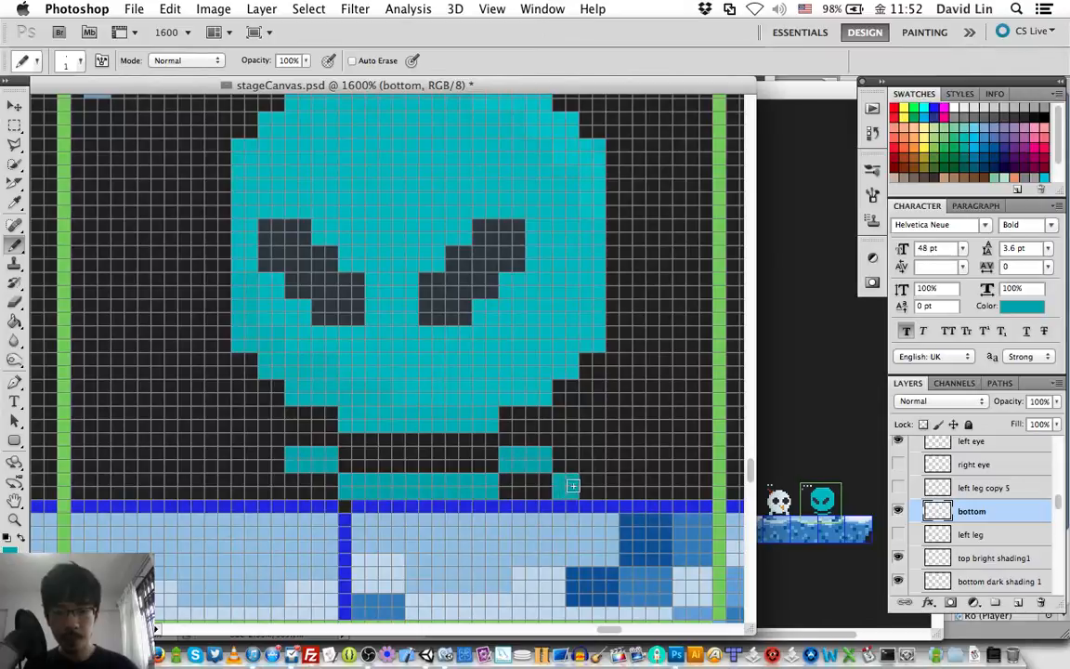
click(262, 495)
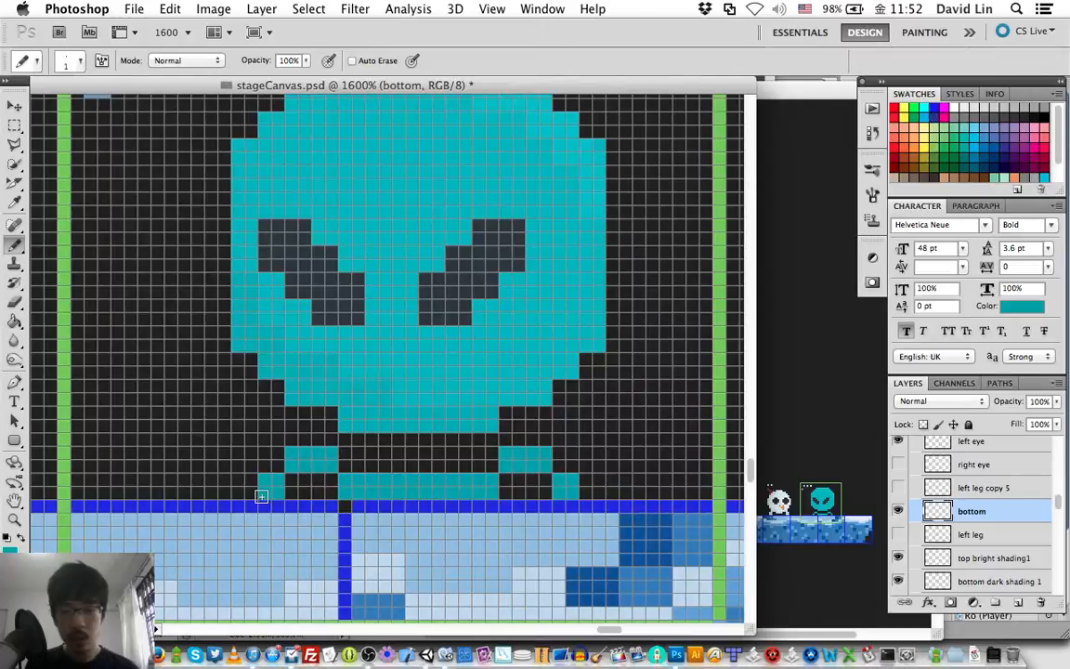
click(246, 486)
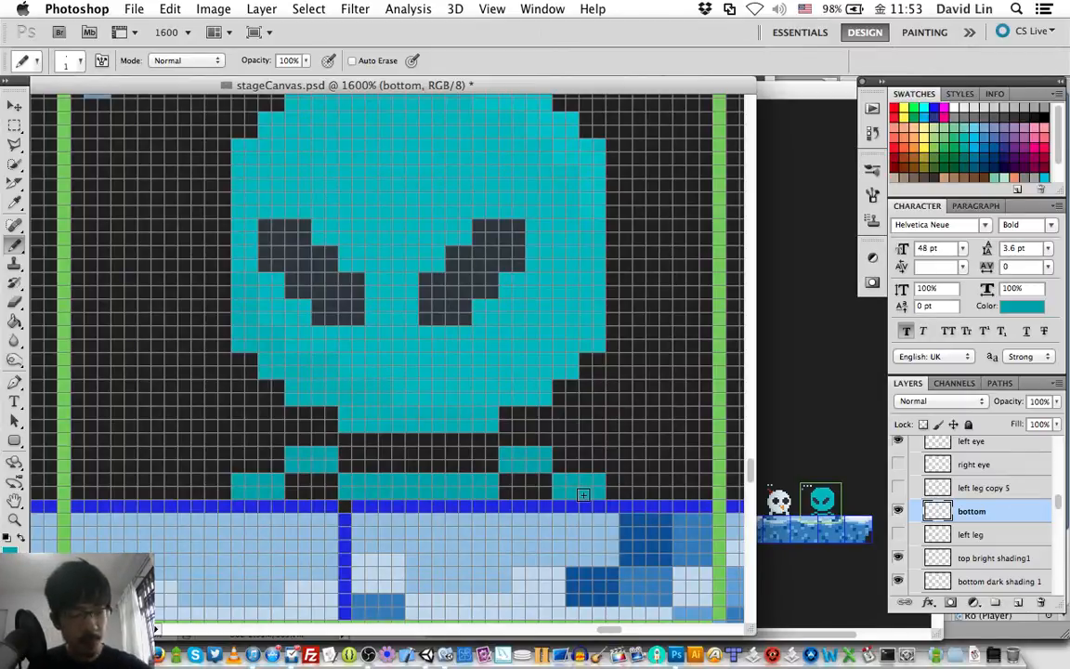
drag(299, 420, 325, 420)
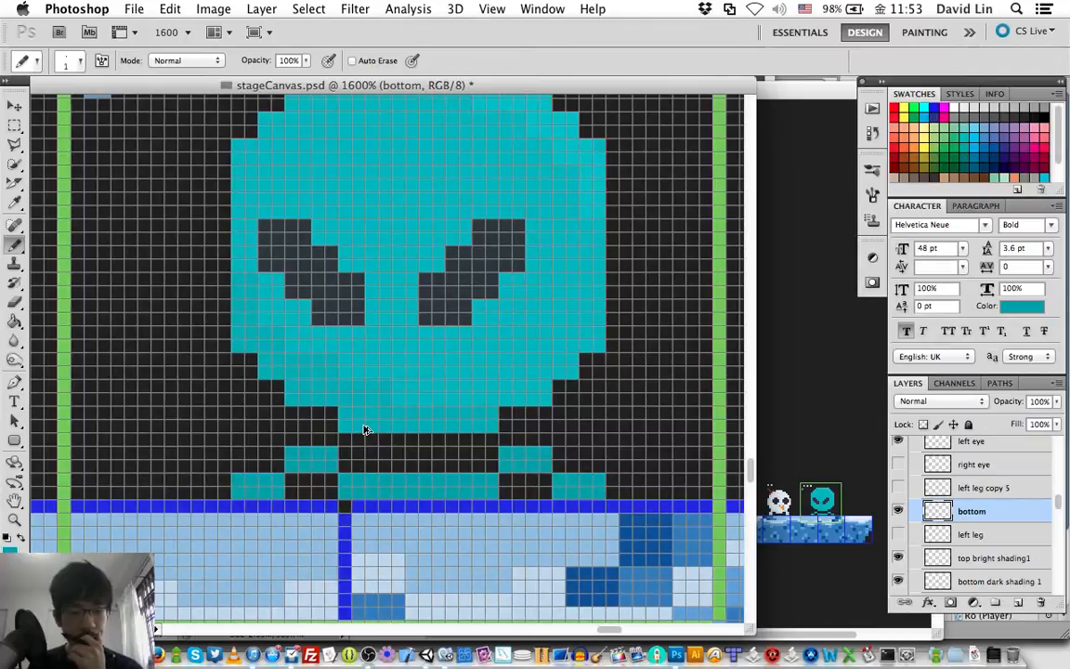
Undo the blocks painted level with the base bar on both sides of the curve
key(alt+super+z)
key(alt+super+z)
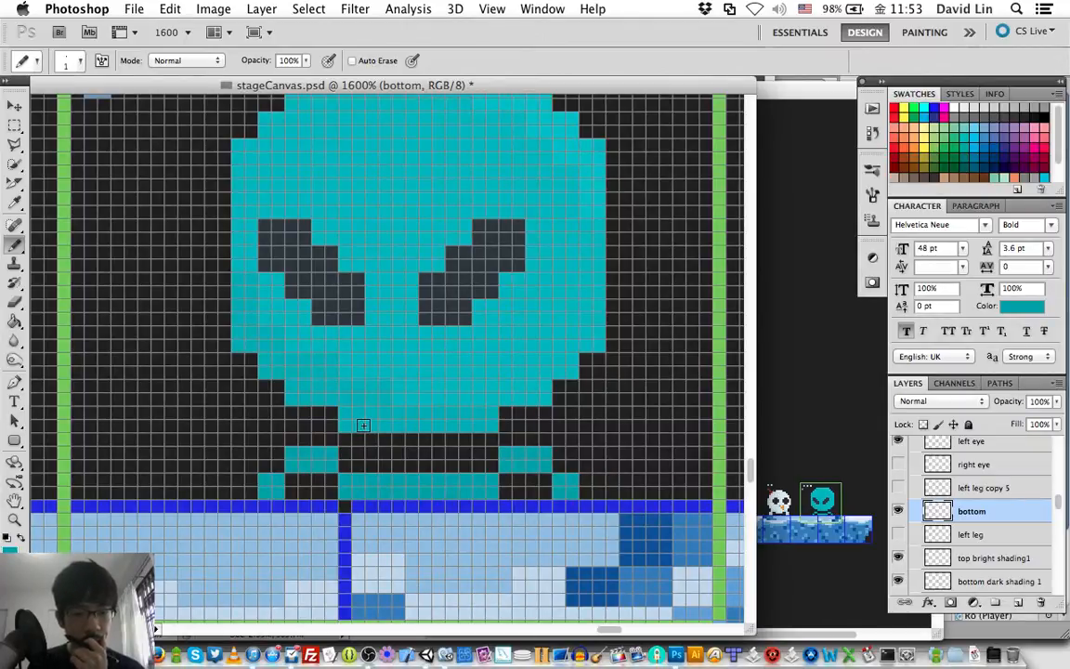
key(alt+super+z)
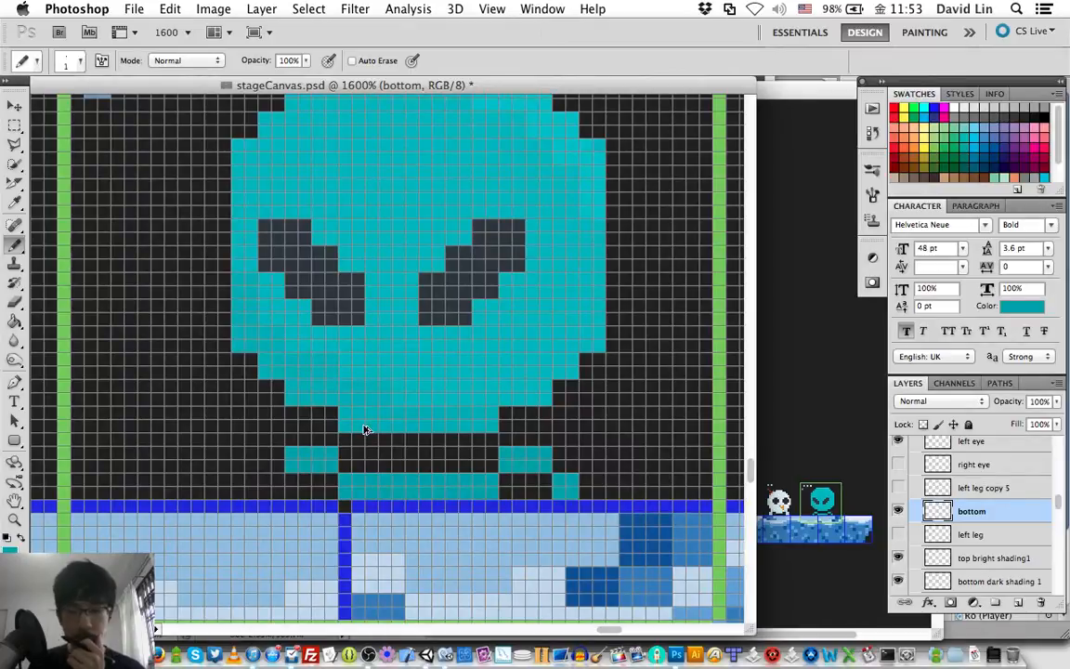
key(alt+super+z)
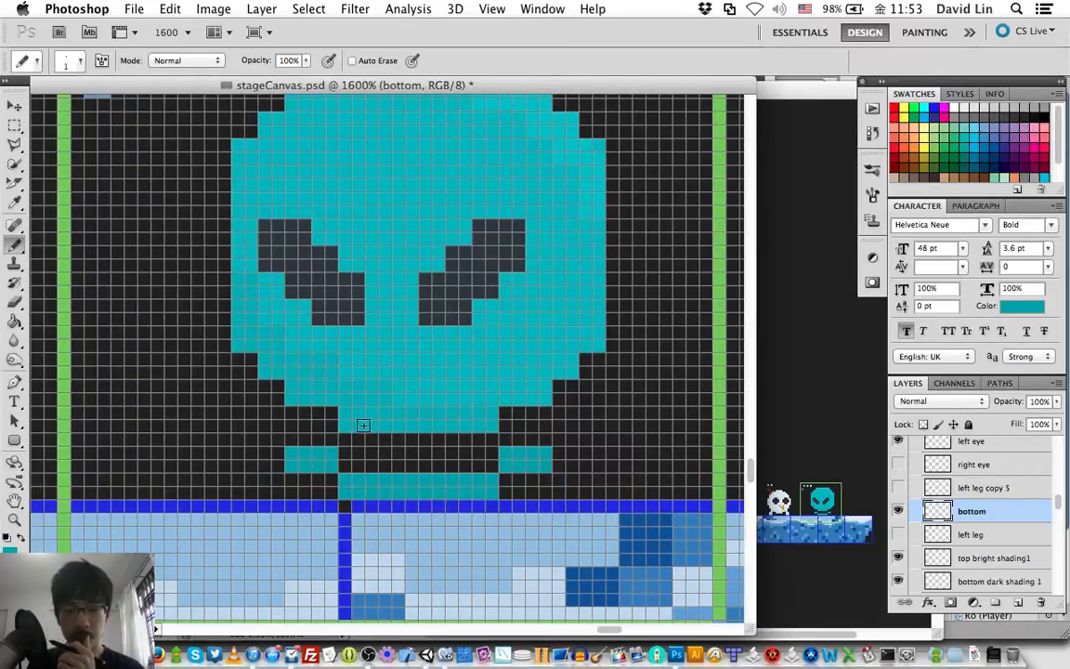
key(alt+super+z)
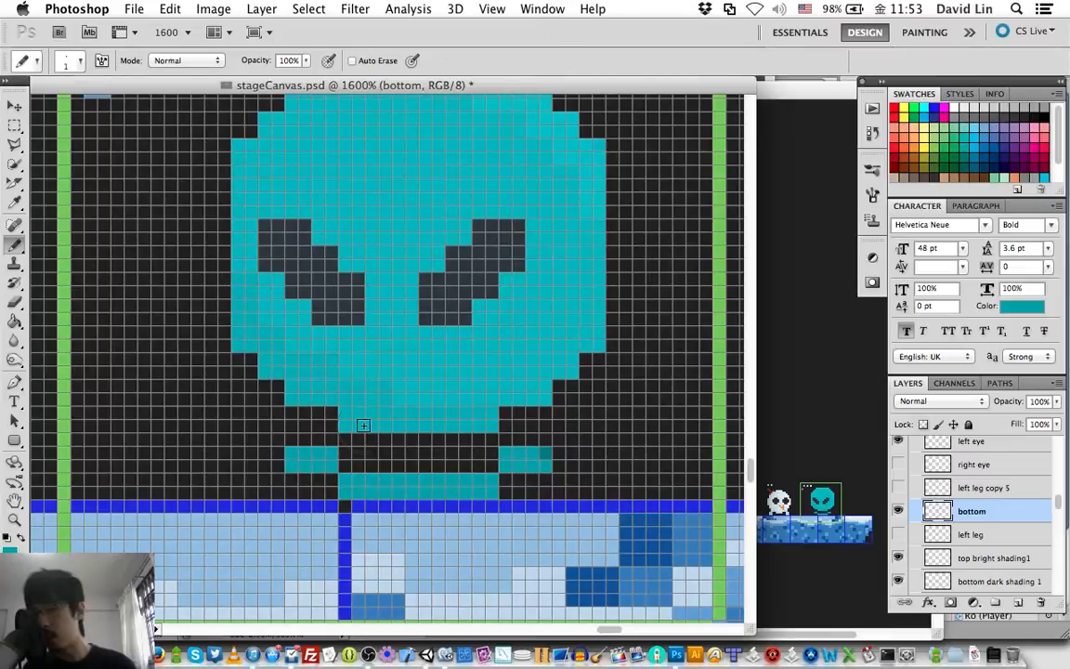
Trim the remaining side blocks to 2 pixels wide and paint two more 2-pixel square blocks stepping diagonally up and outward on each side
key(e)
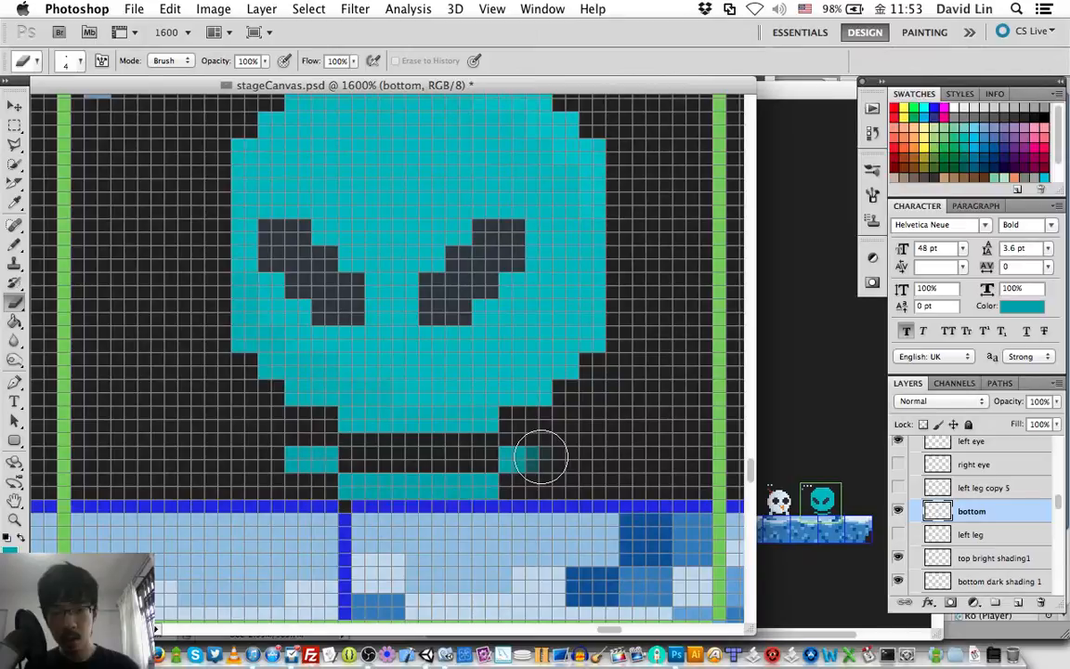
click(541, 457)
key(b)
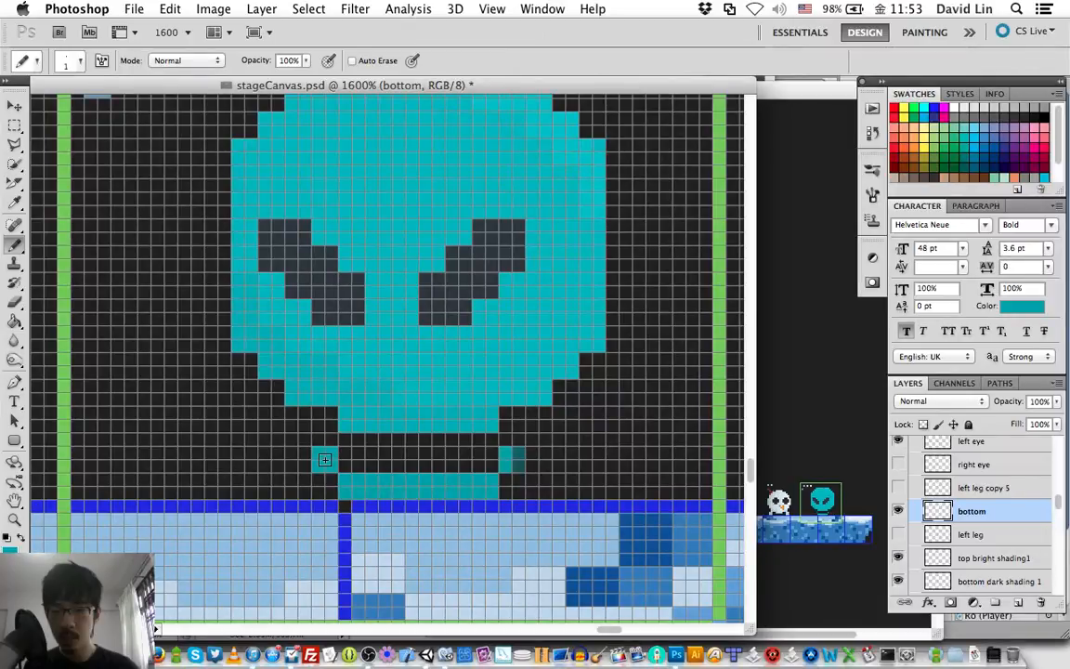
click(299, 432)
click(539, 433)
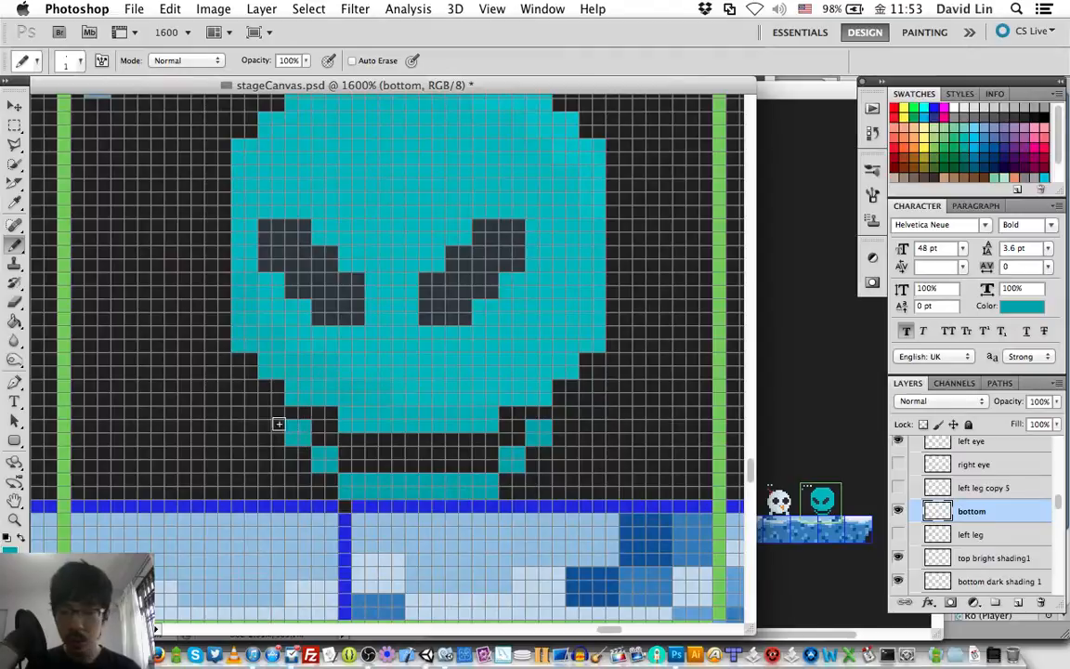
key(v)
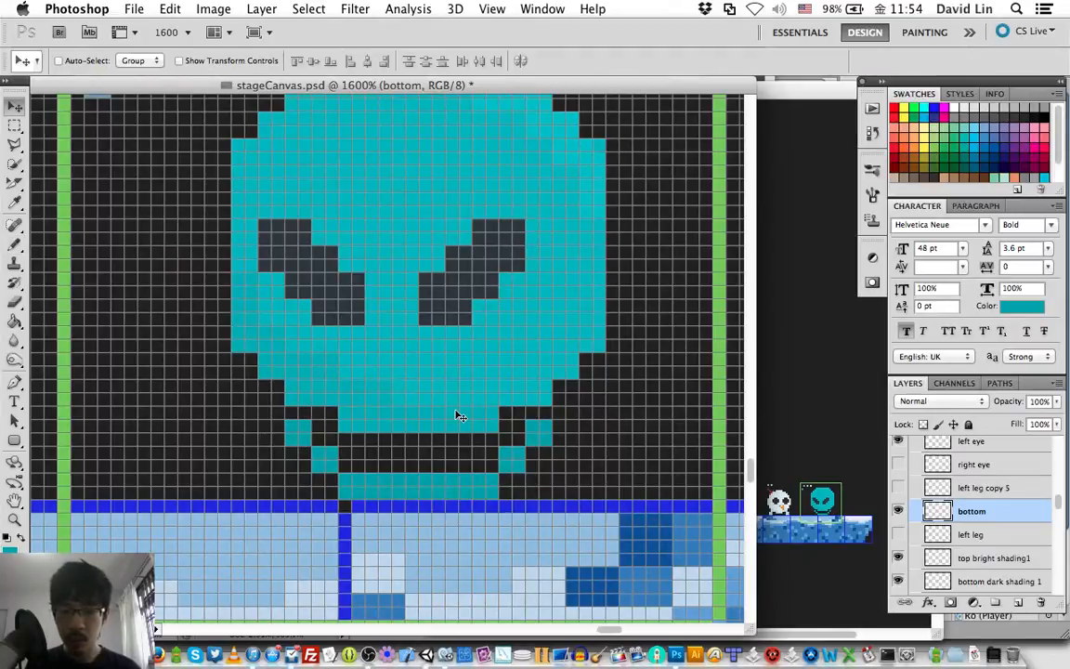
key(b)
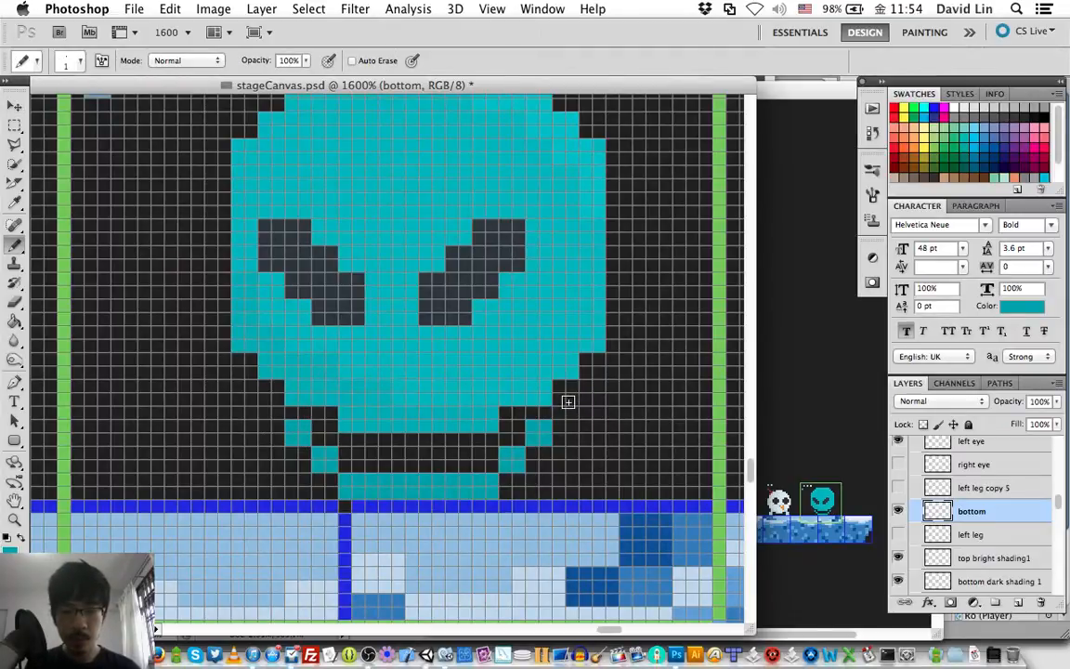
click(565, 401)
Nudge the "bottom" layer down by one pixel overall
key(v)
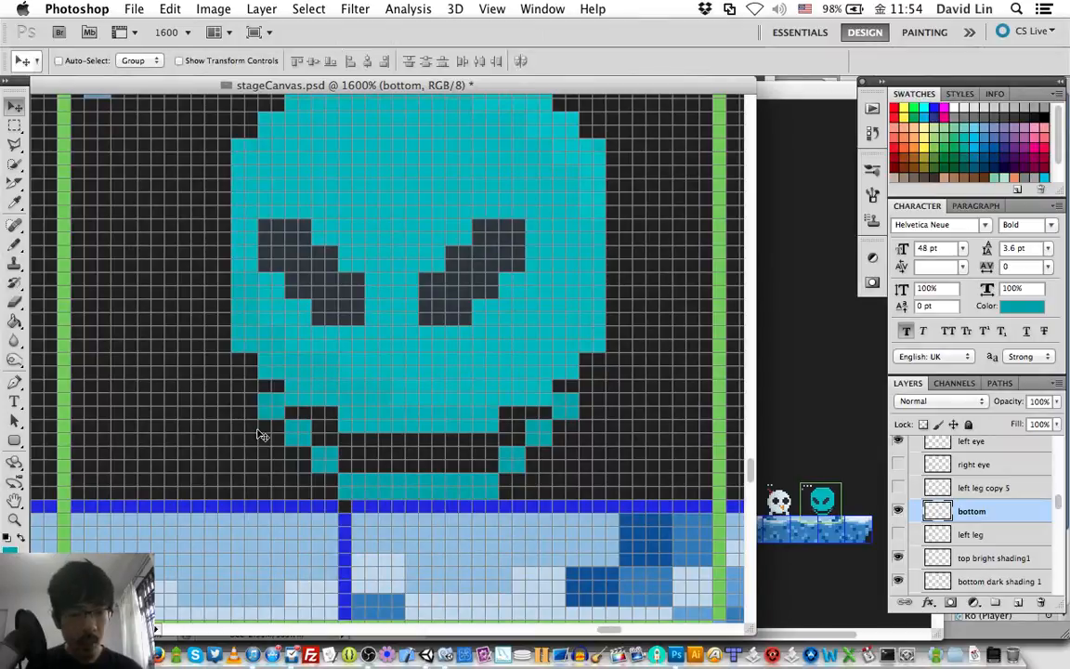
key(Down)
key(Down)
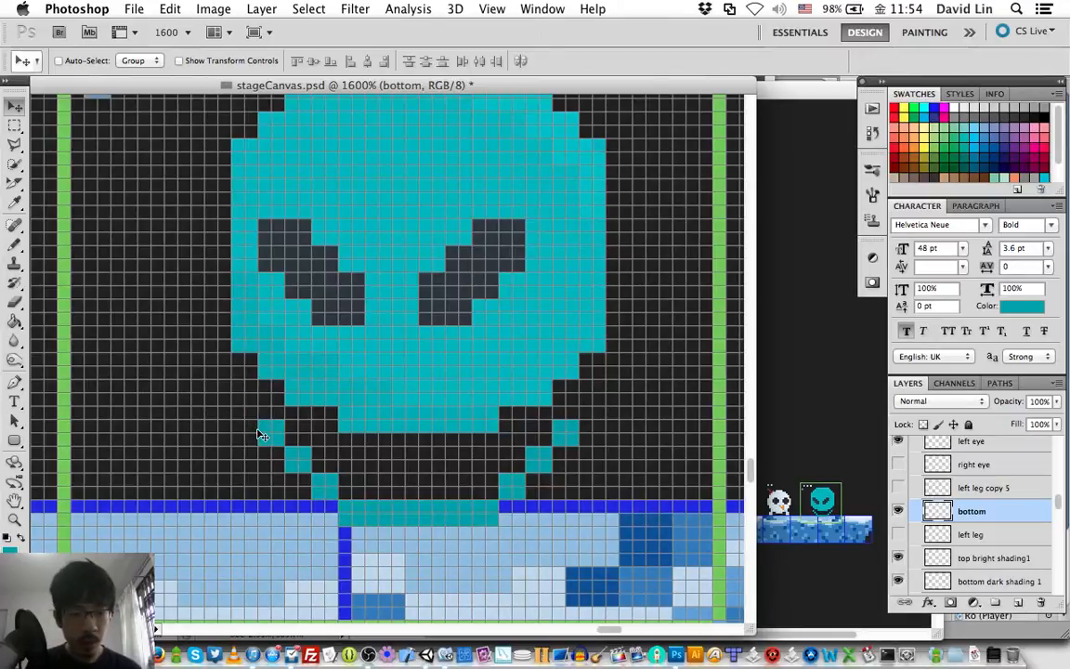
key(Up)
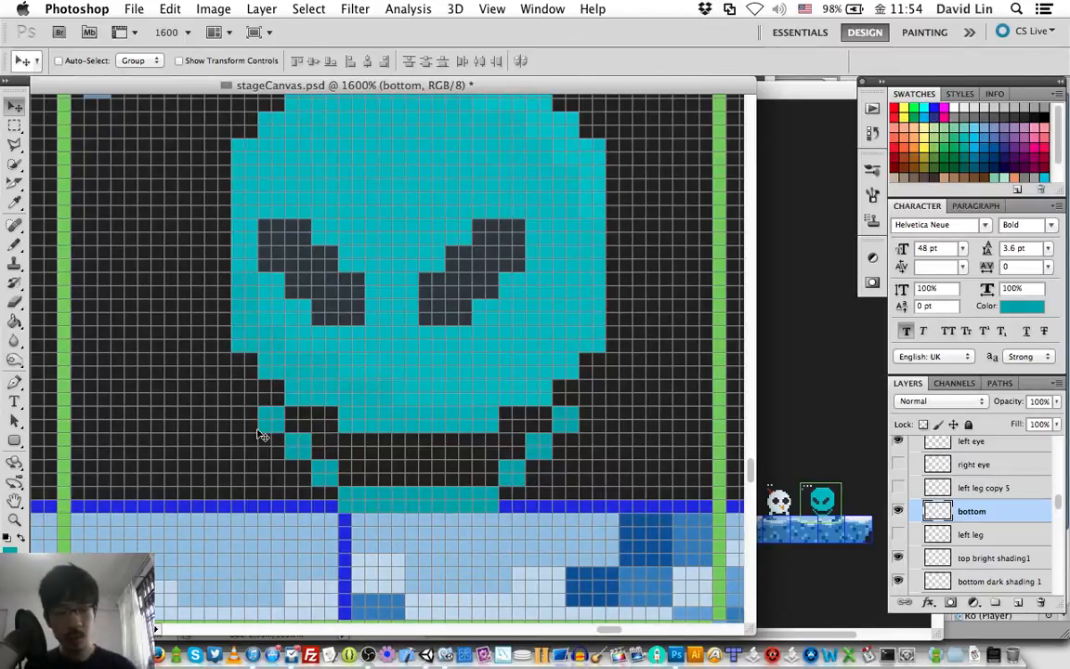
Erase the outermost block on each side, widen the second block outward to 4 pixels, and add a 2-pixel square block diagonally above it
key(e)
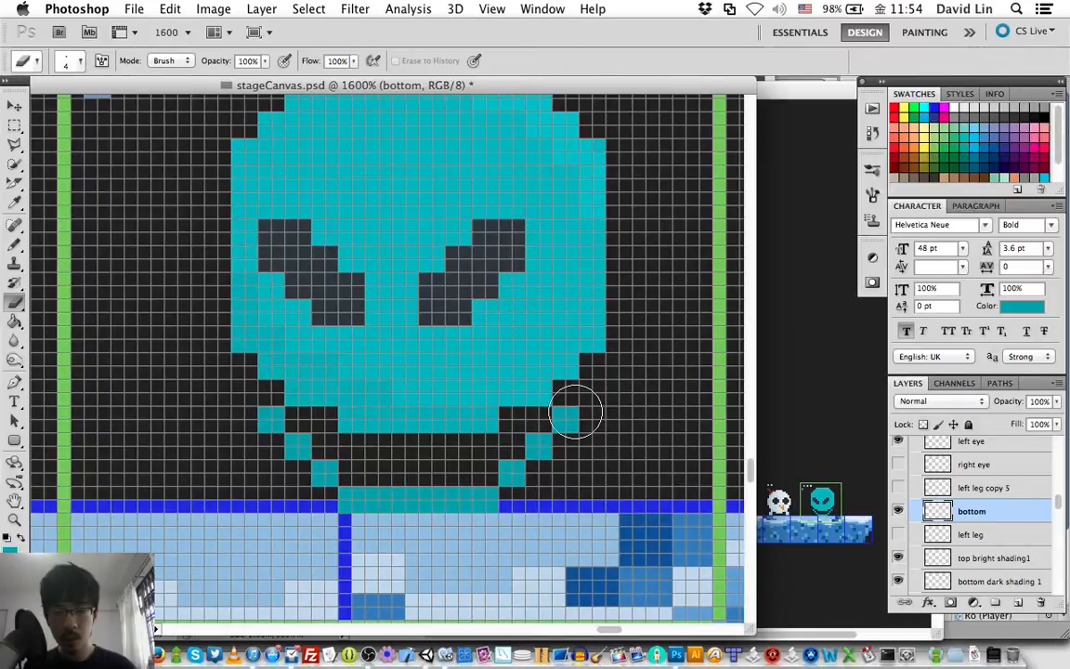
click(576, 413)
key(b)
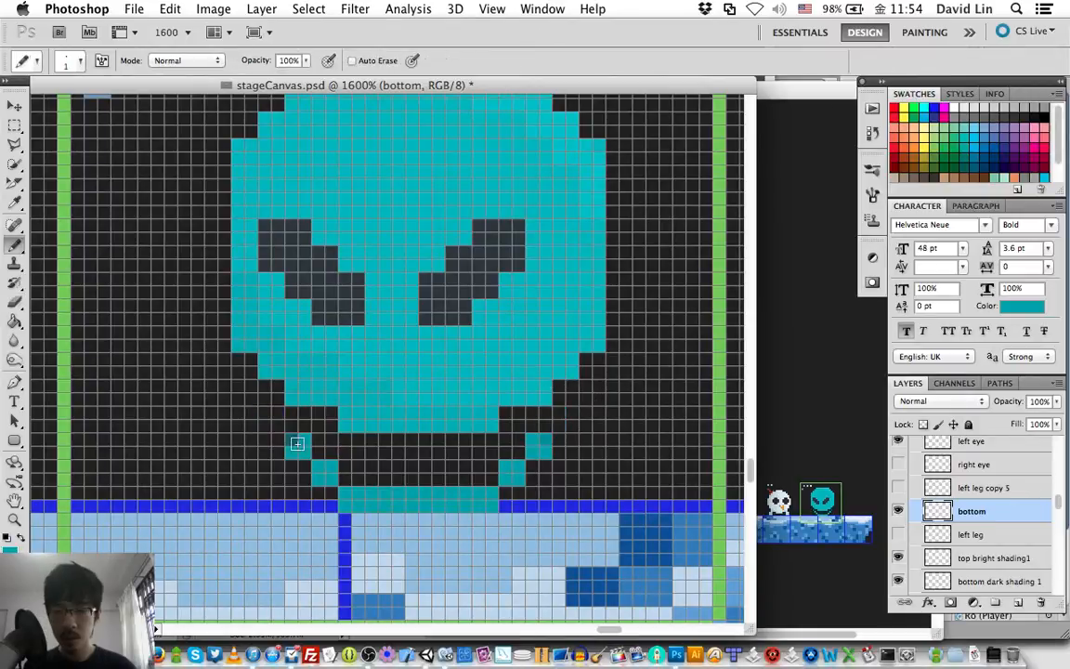
click(557, 455)
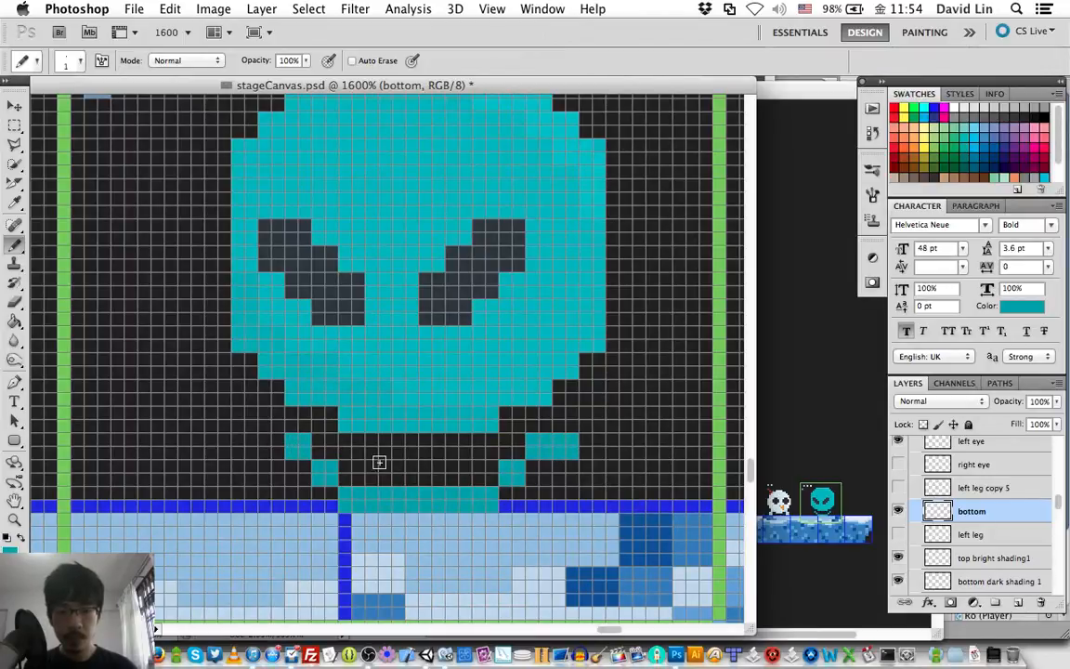
click(273, 446)
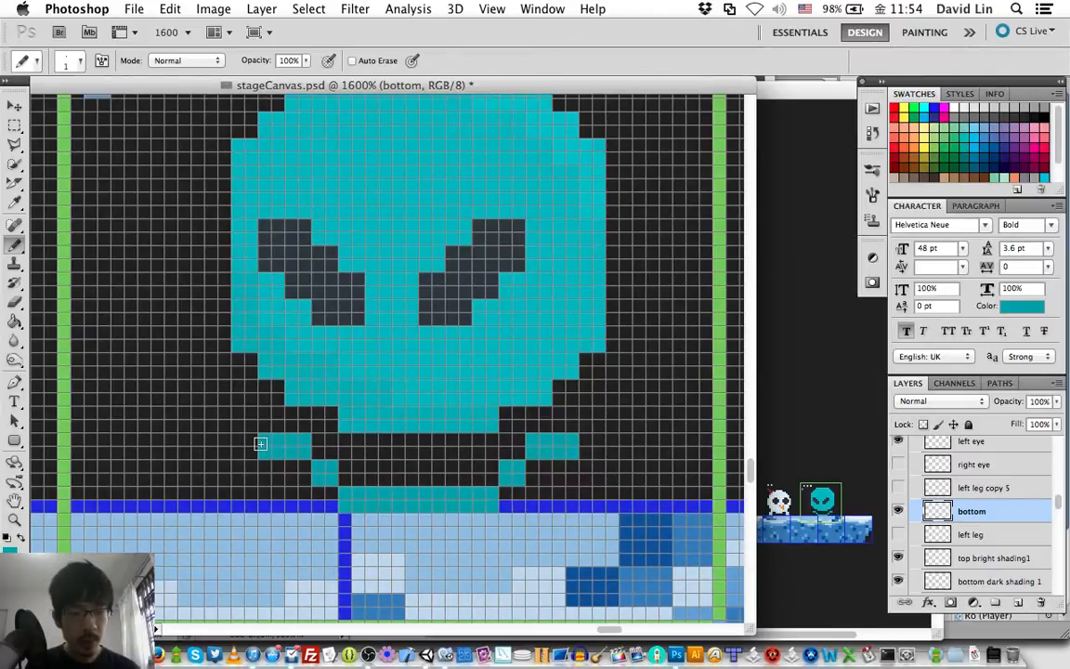
click(245, 419)
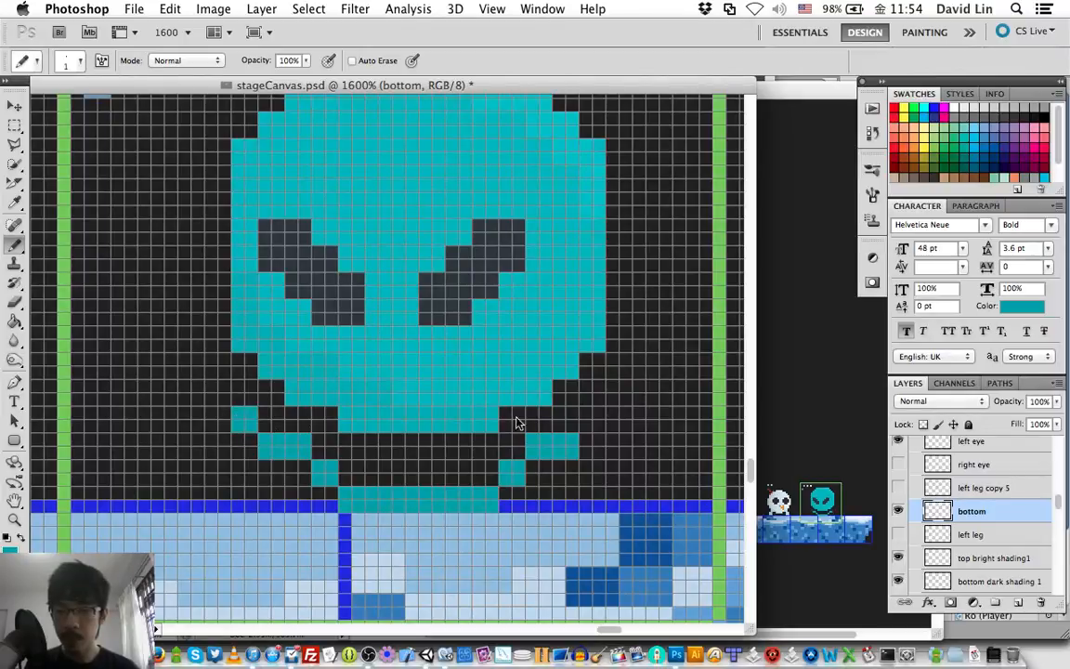
click(593, 419)
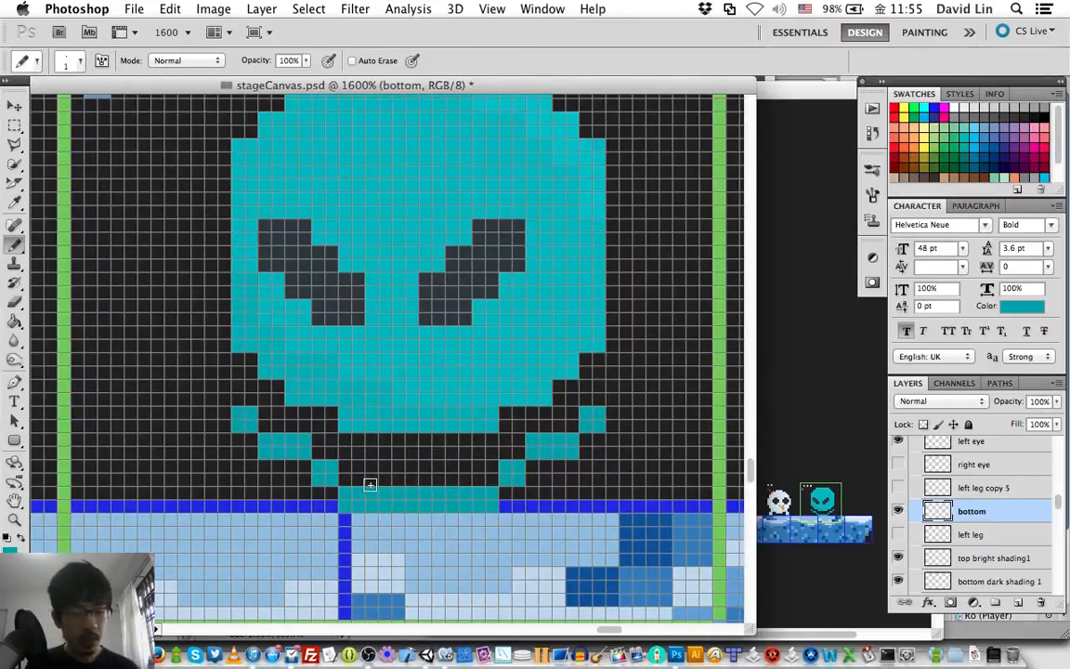
Erase the curve's outermost blocks, try extending the second block on each side to 6 pixels wide, and undo those extensions
click(237, 422)
key(e)
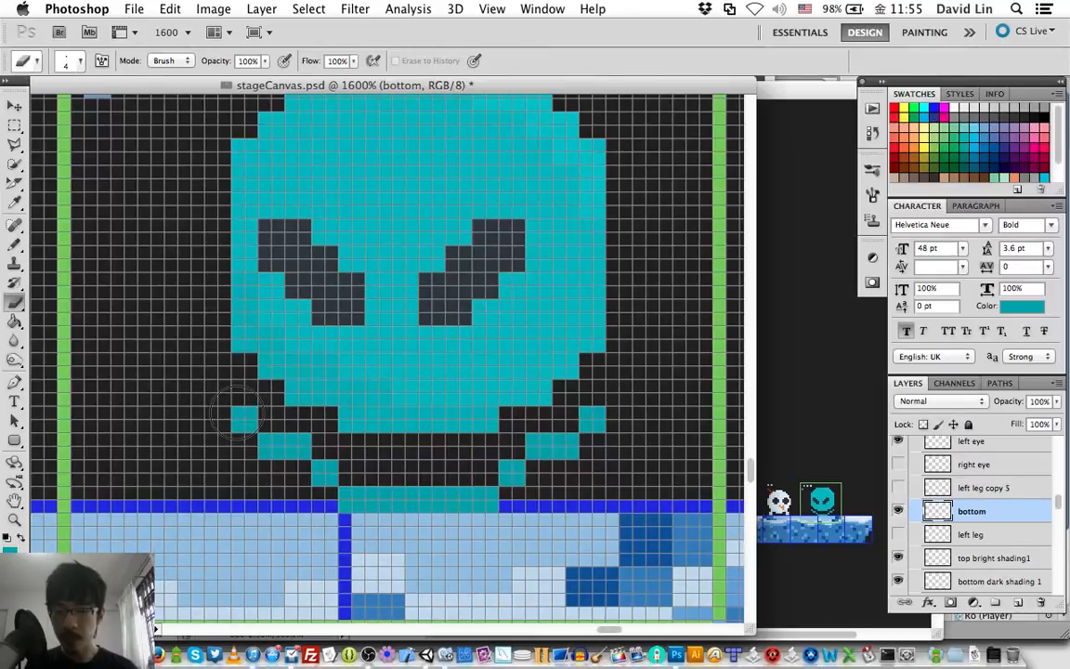
click(237, 410)
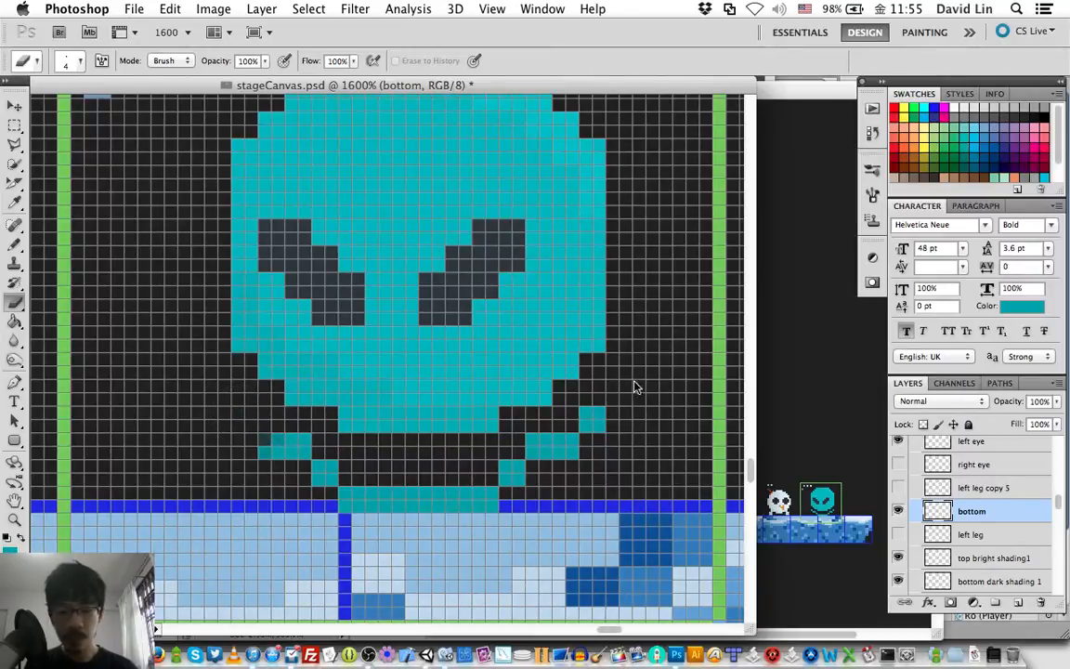
click(599, 408)
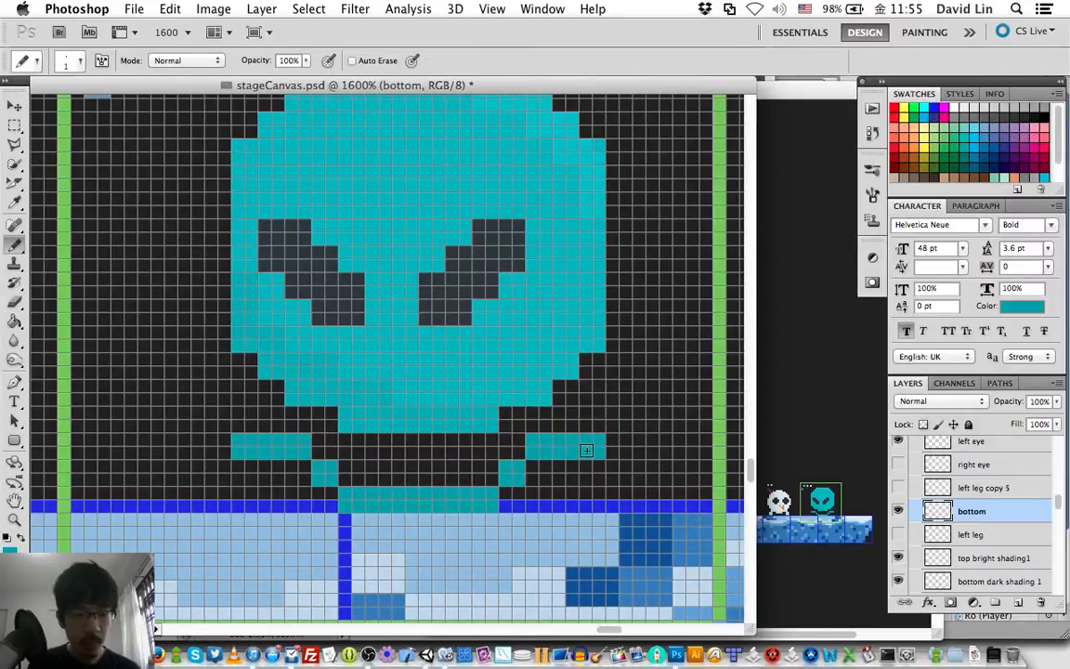
key(super+z)
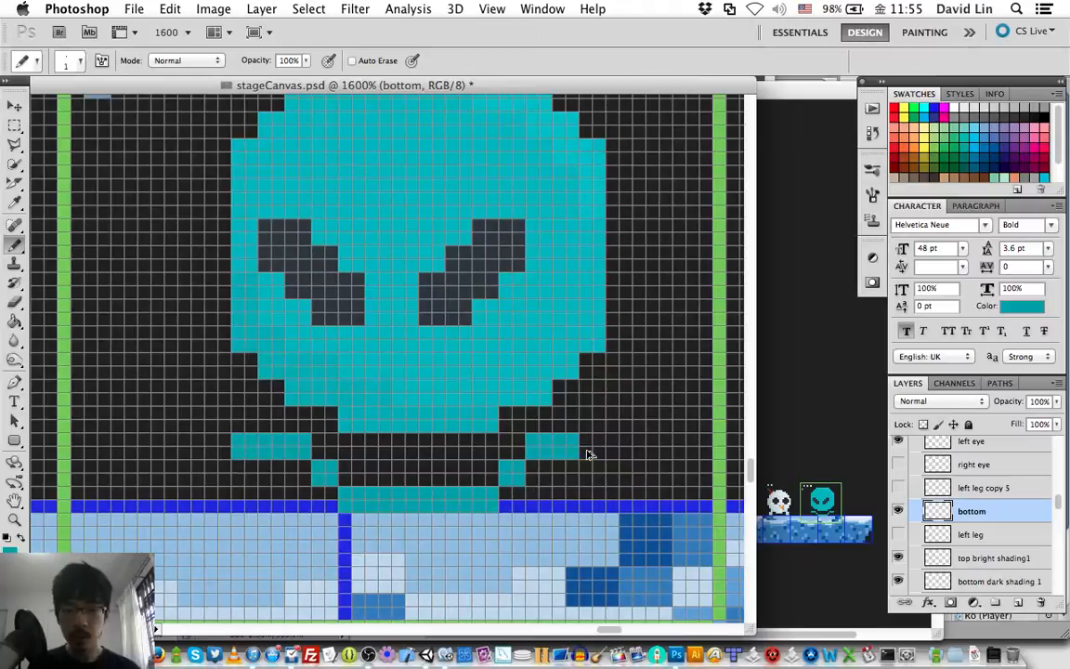
key(super+z)
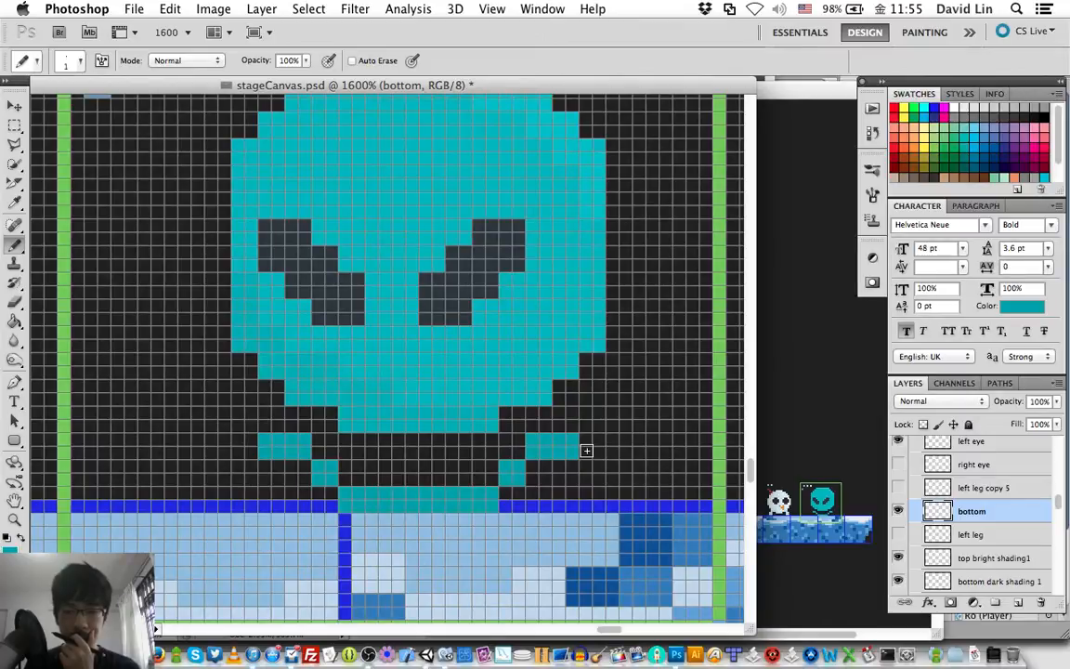
Erase the second block on each side and repaint each arm as a 4-pixel-wide inner block with two 2-pixel square blocks stepping up and outward
key(e)
click(288, 450)
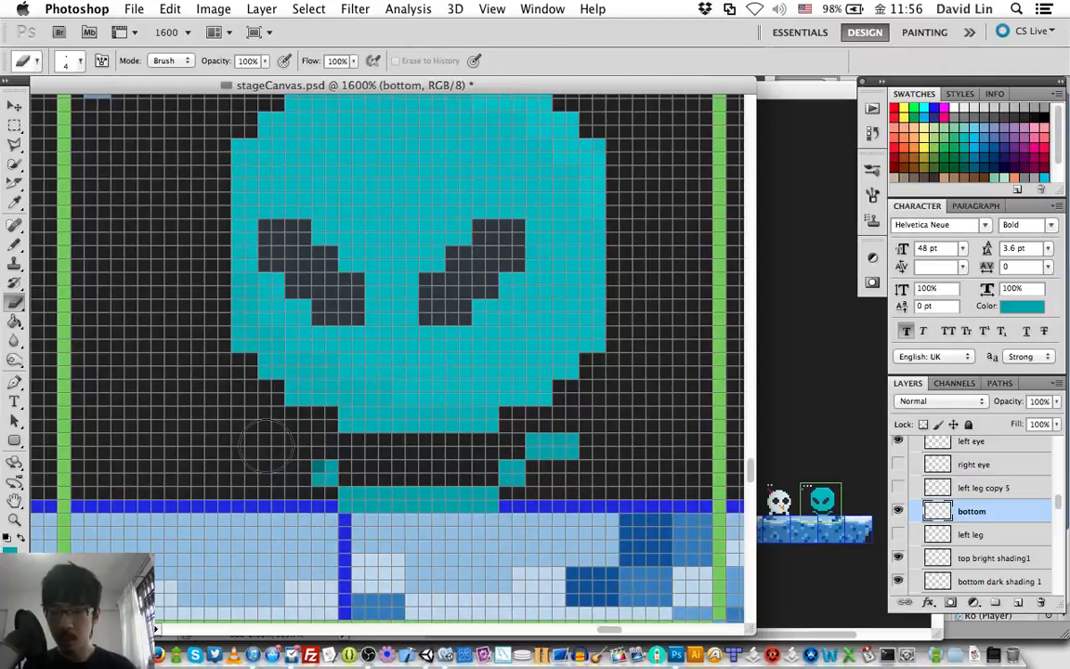
click(551, 449)
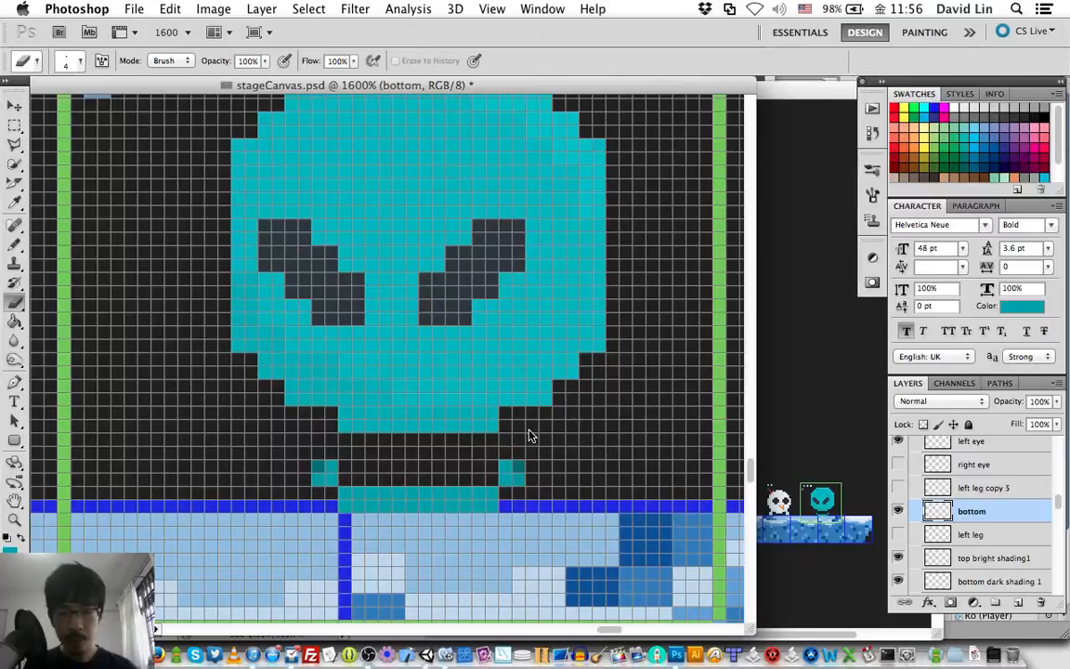
key(b)
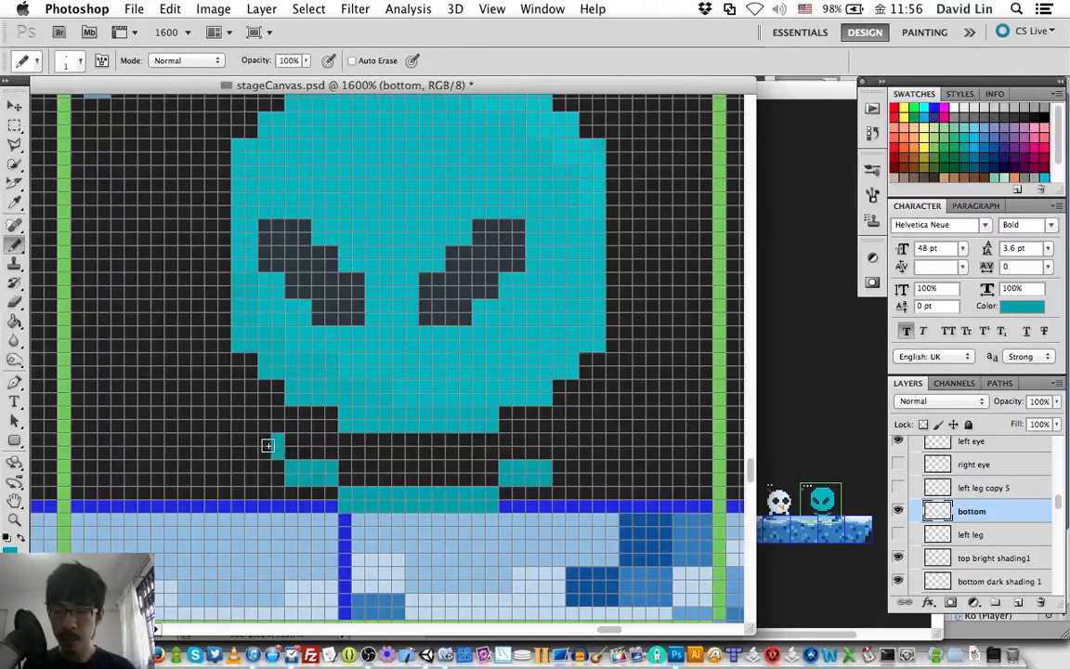
drag(266, 447, 267, 450)
drag(559, 452, 567, 444)
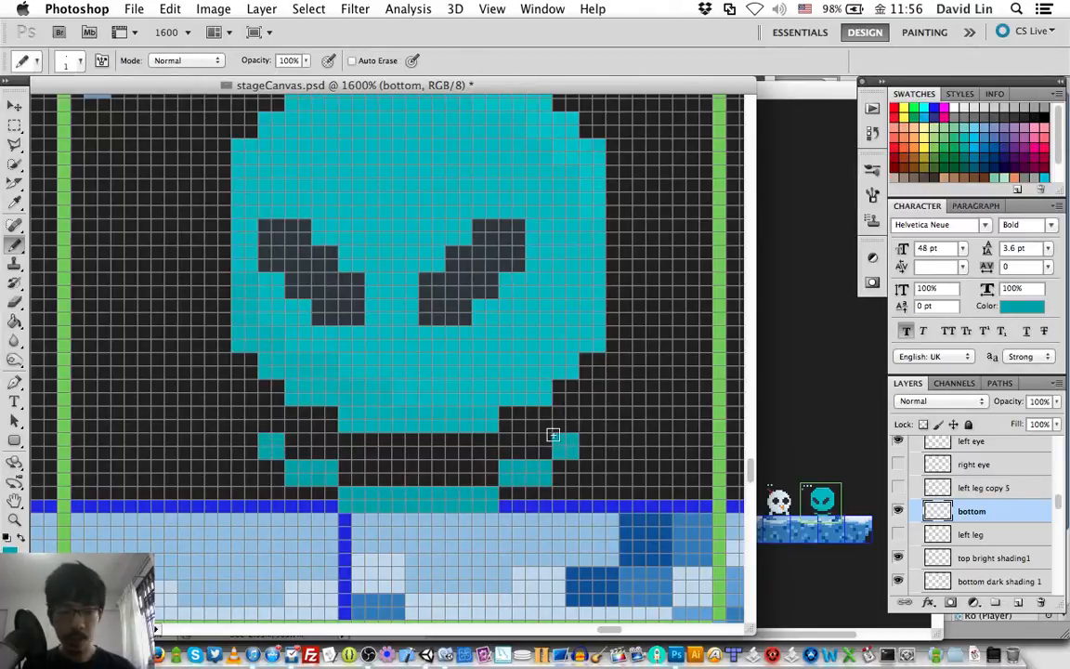
click(247, 420)
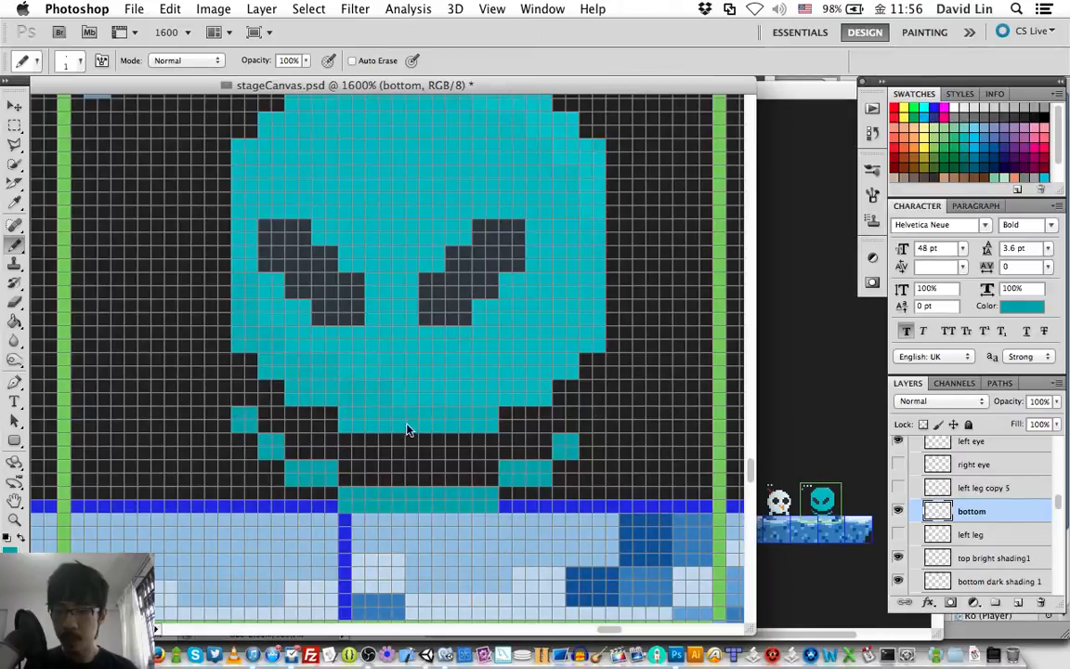
click(595, 419)
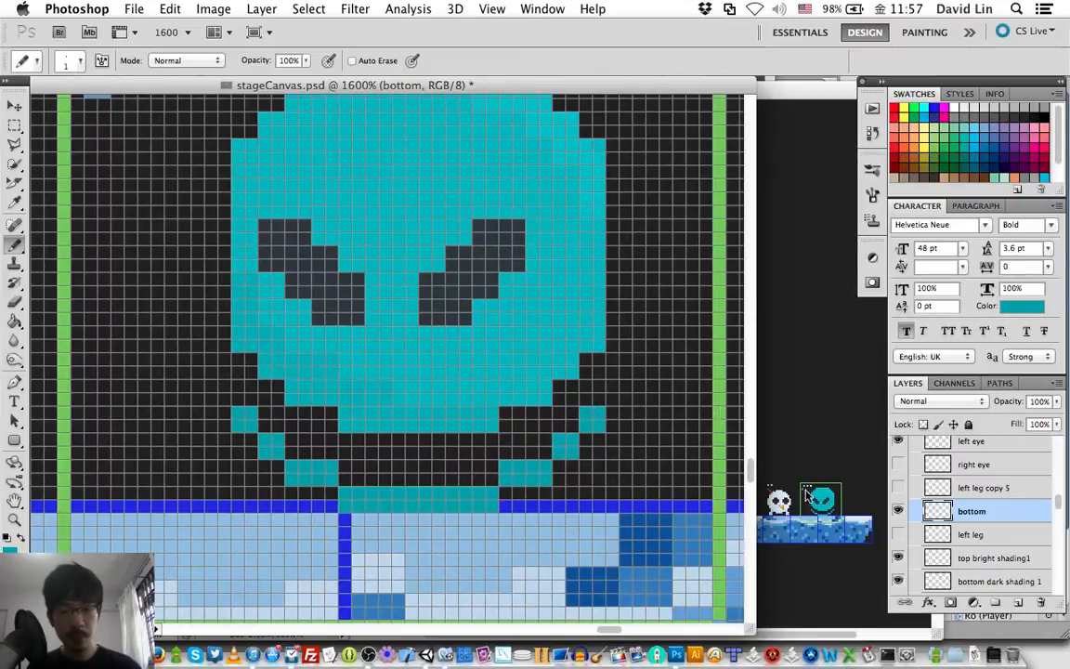
Collapse the New Block Enemy v3 group and compare its lower body curve with the v2 group's by alternating which groups are visible
scroll(943, 487, up, 3)
scroll(943, 488, up, 4)
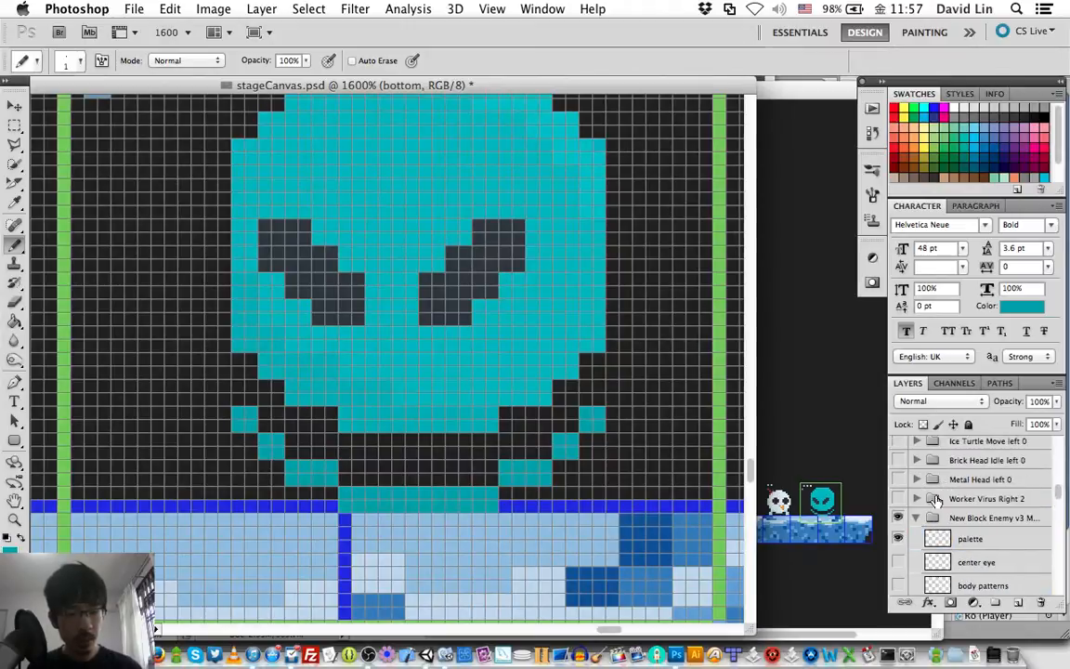
click(918, 519)
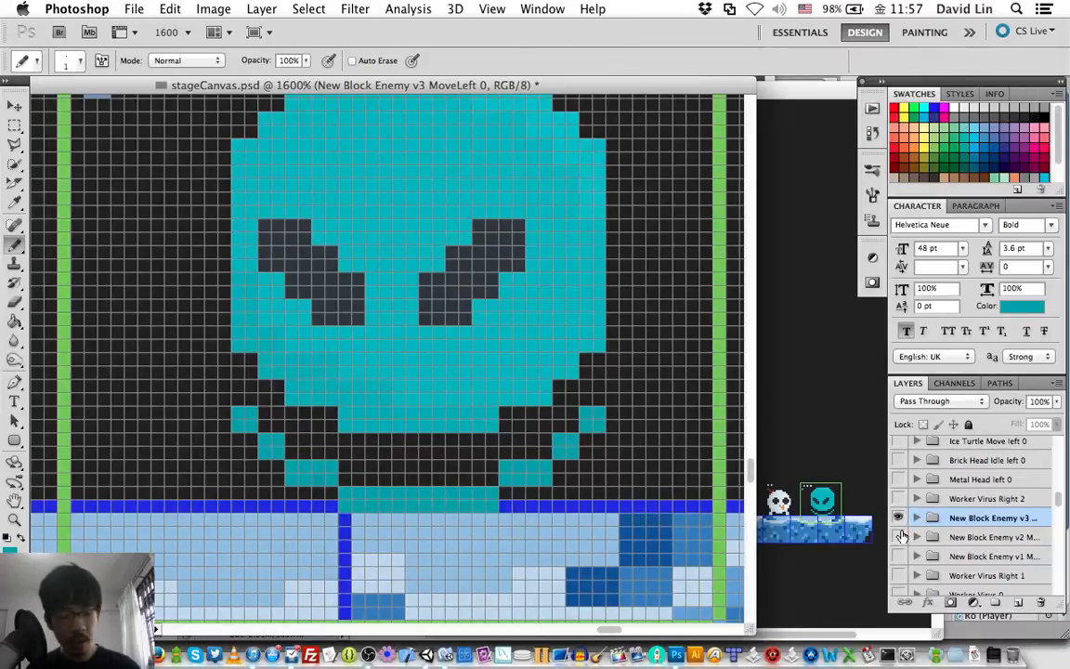
click(901, 537)
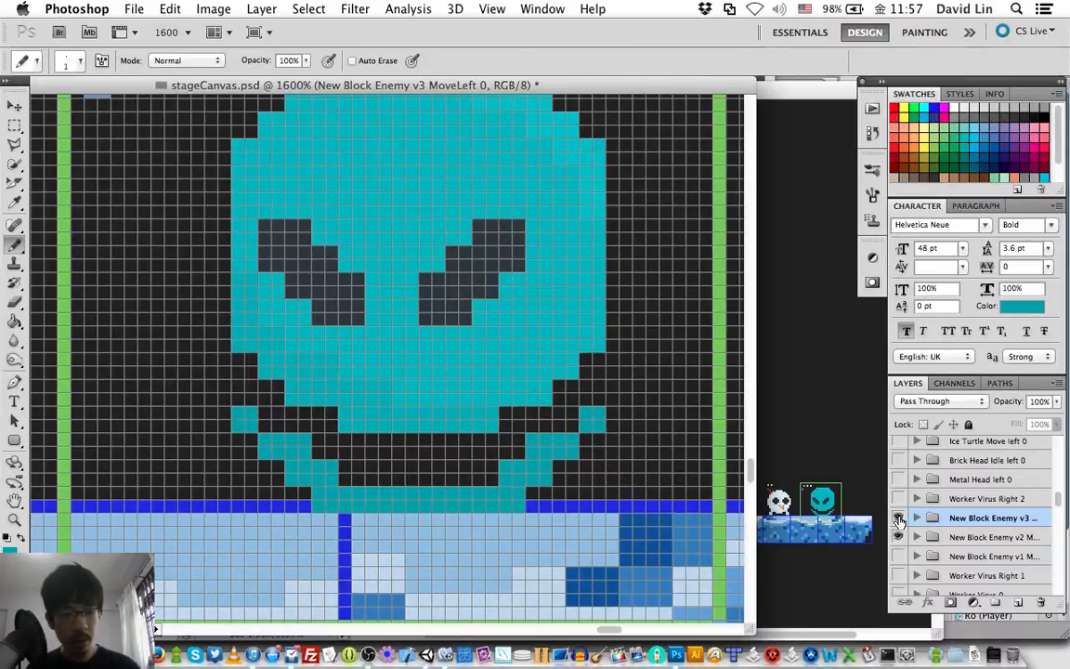
click(898, 518)
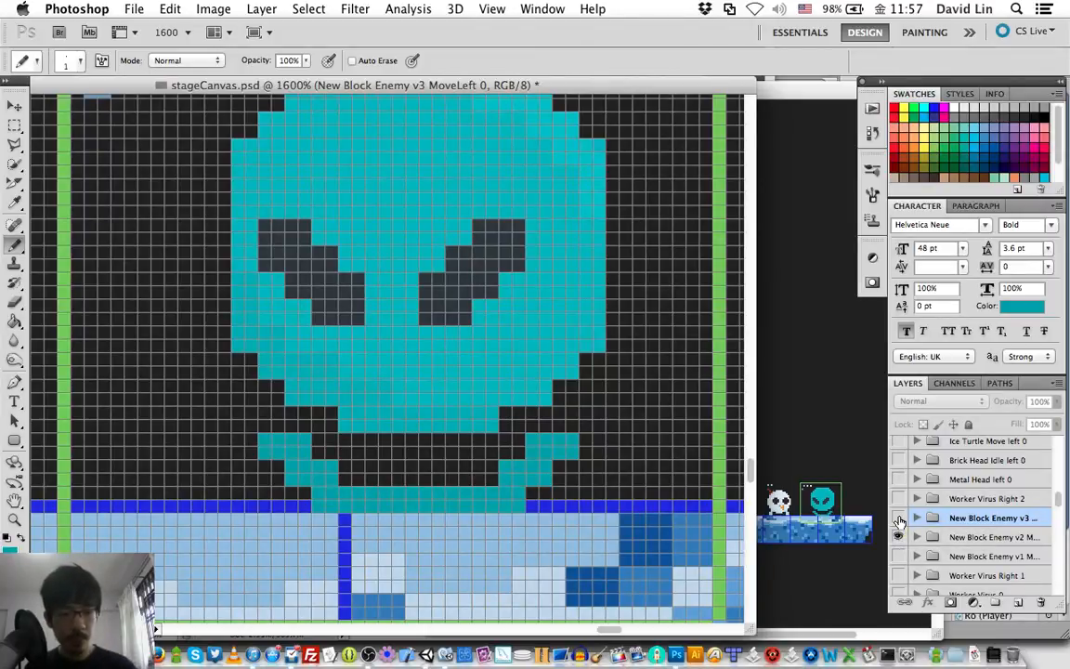
click(899, 519)
click(899, 539)
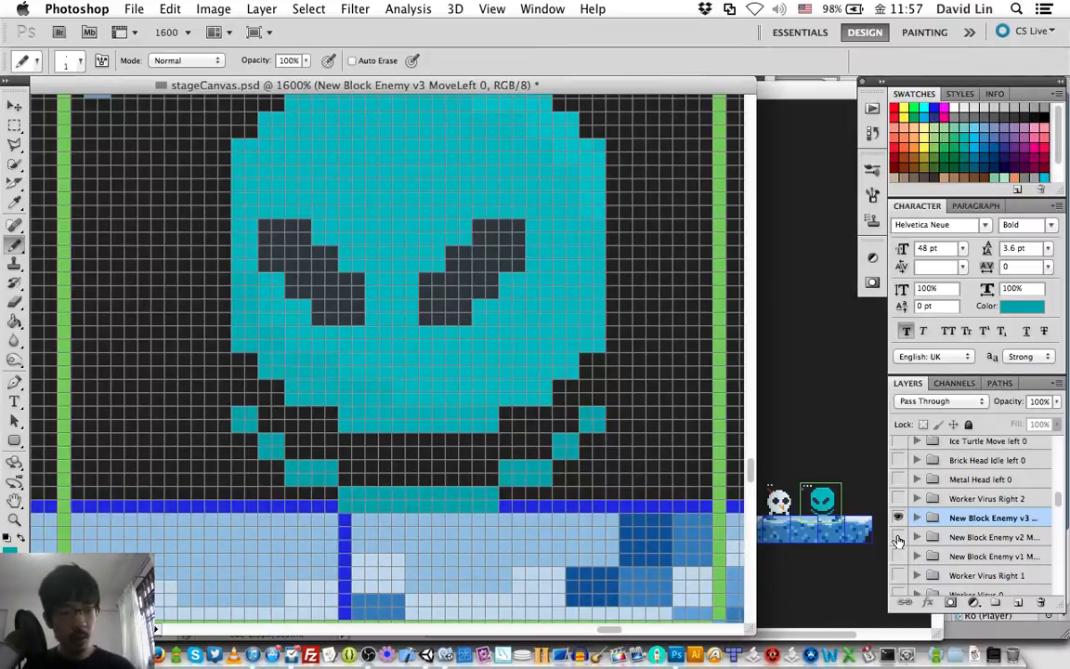
click(898, 538)
click(898, 518)
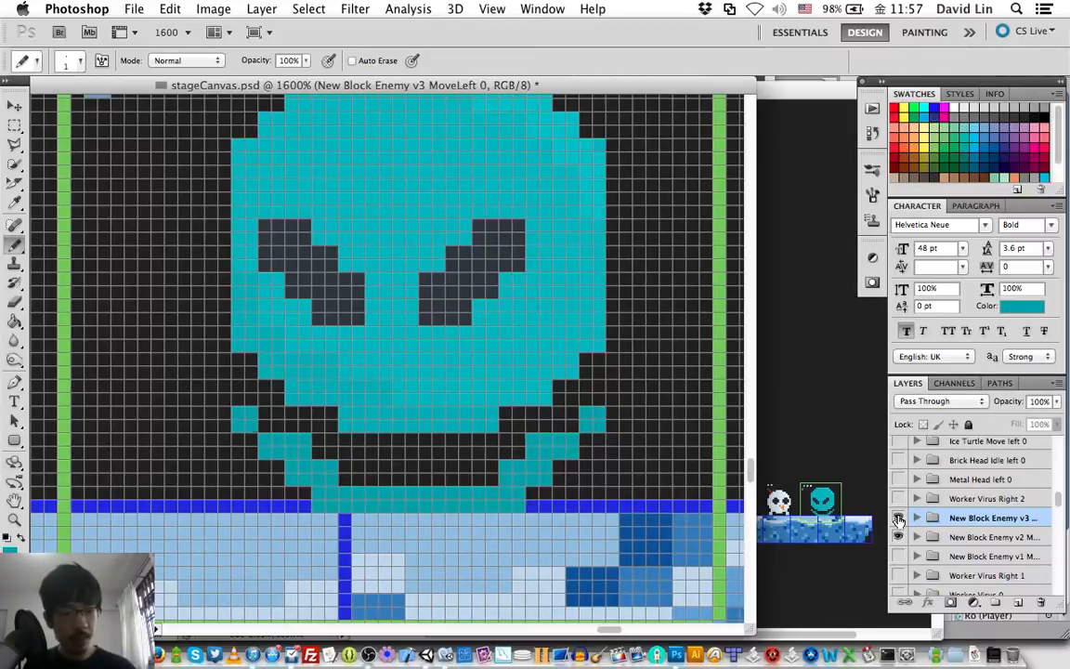
click(898, 519)
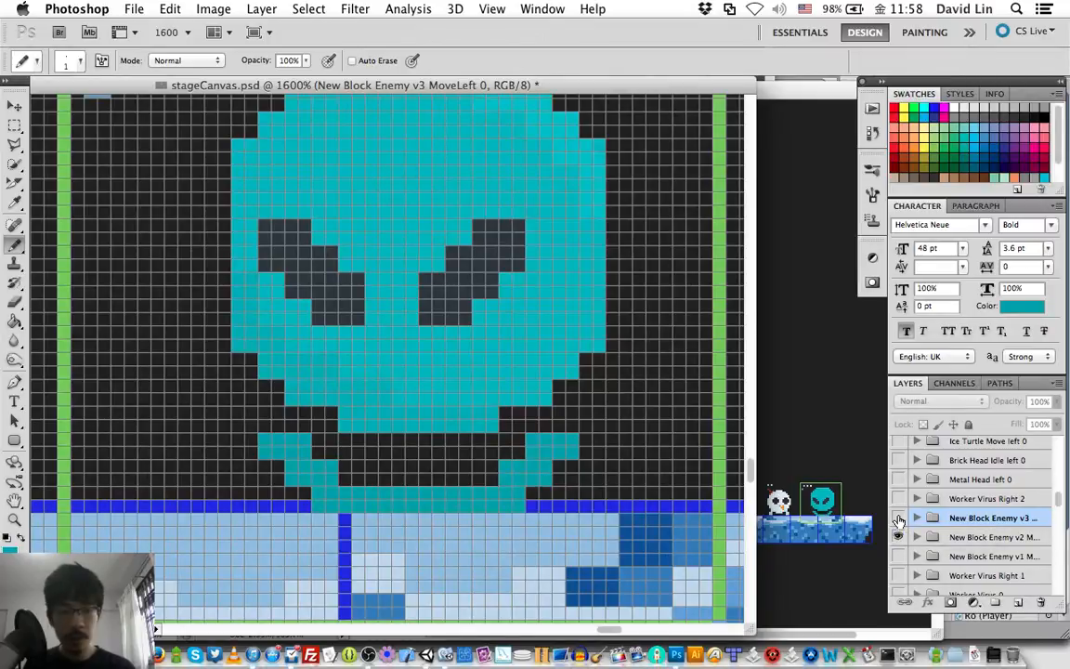
click(898, 518)
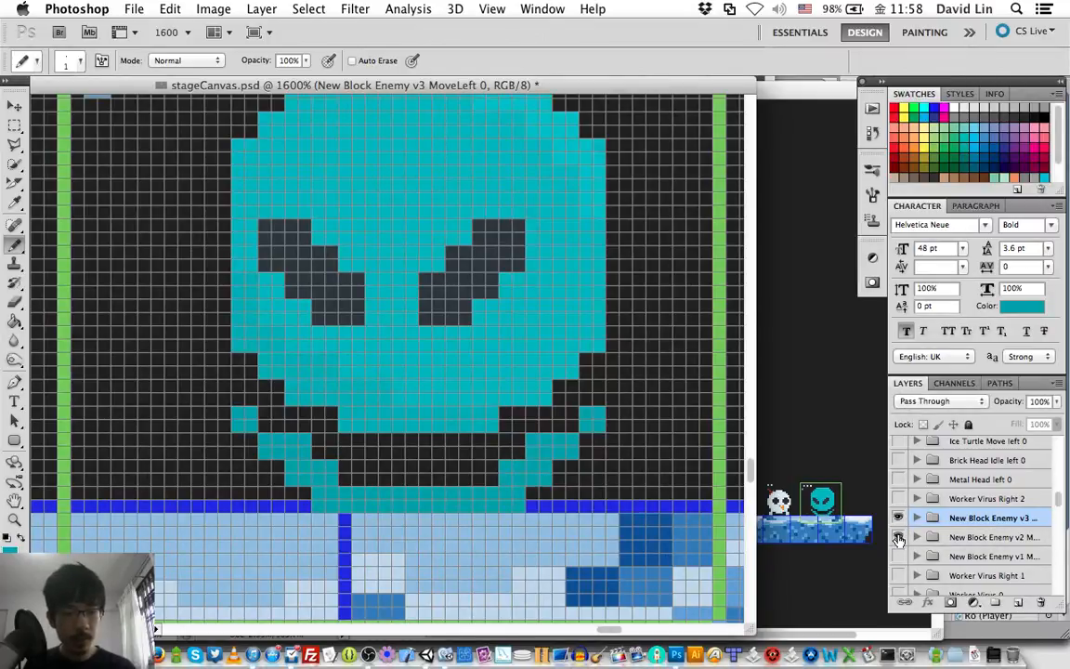
click(898, 538)
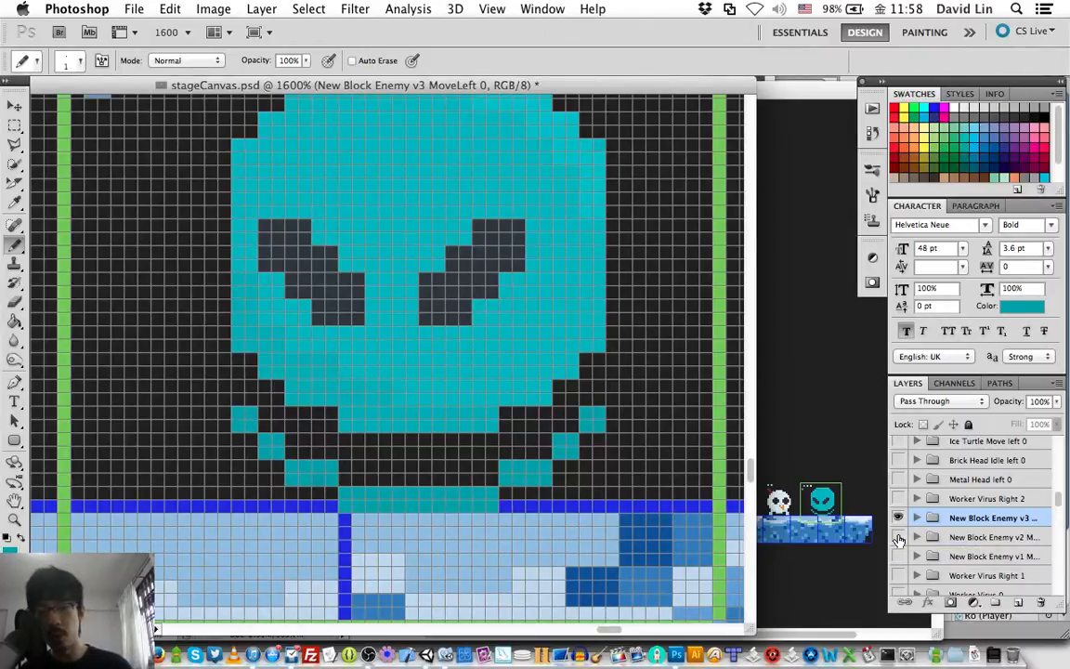
click(898, 539)
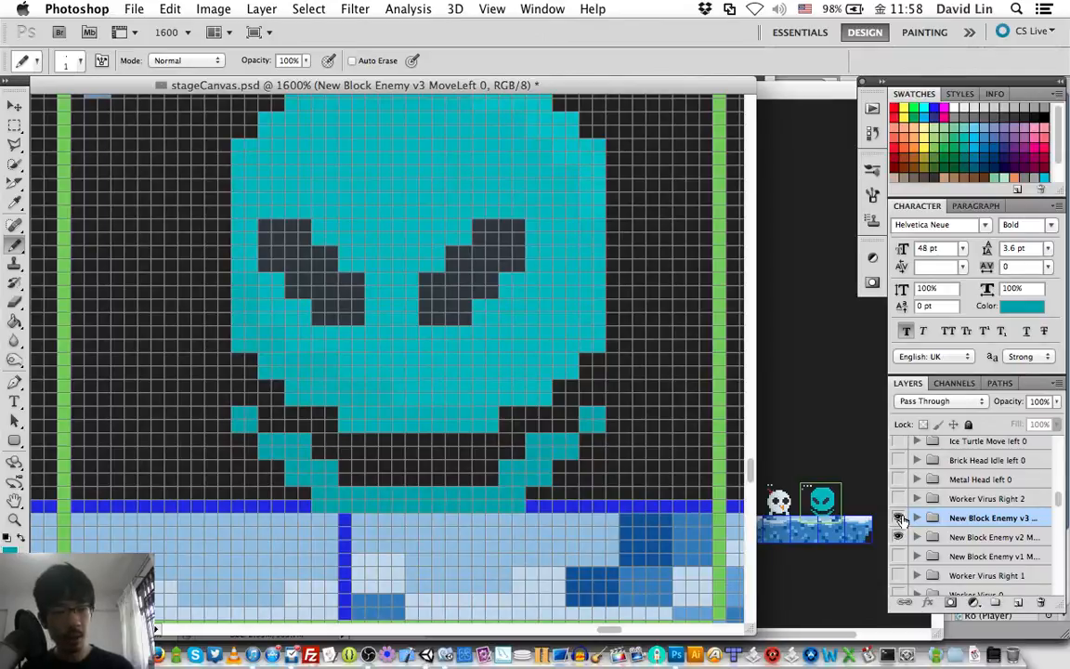
click(898, 517)
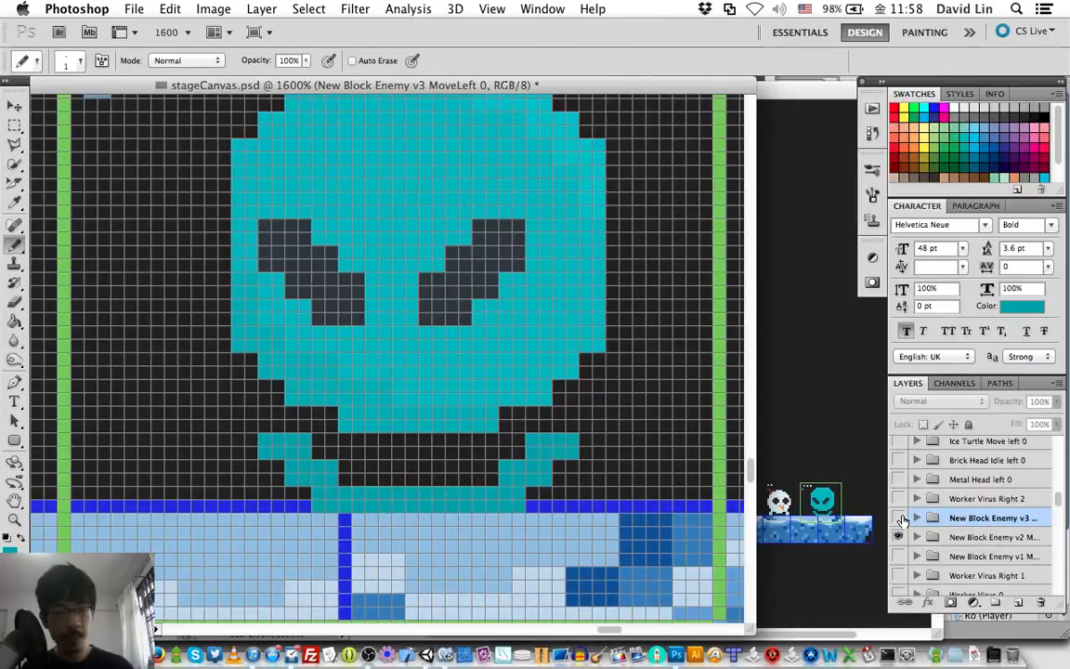
click(898, 517)
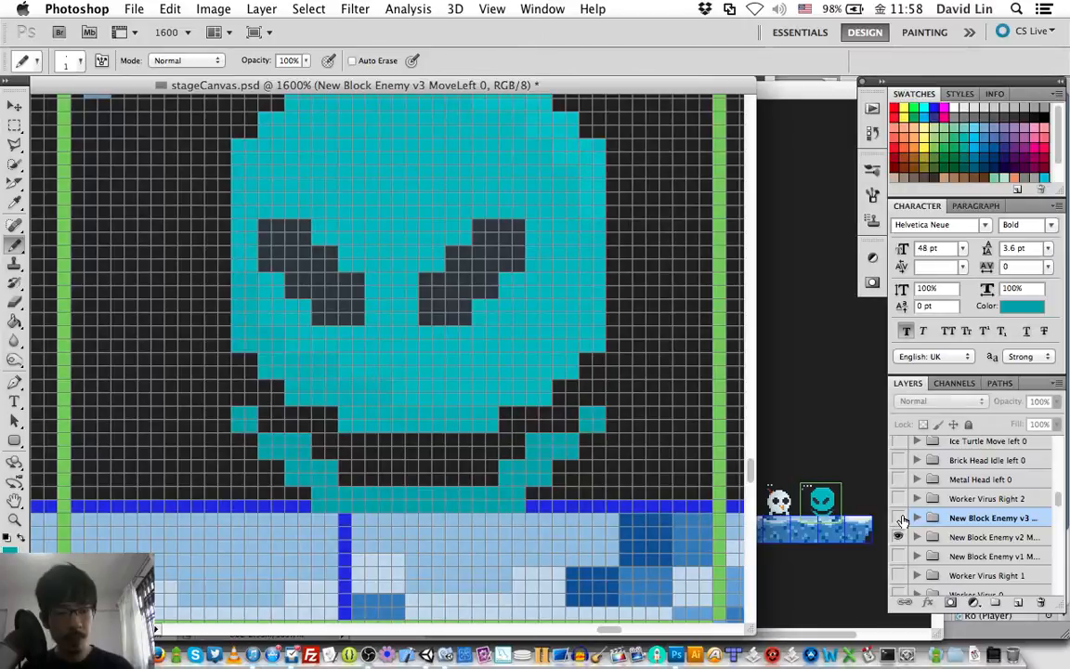
click(899, 524)
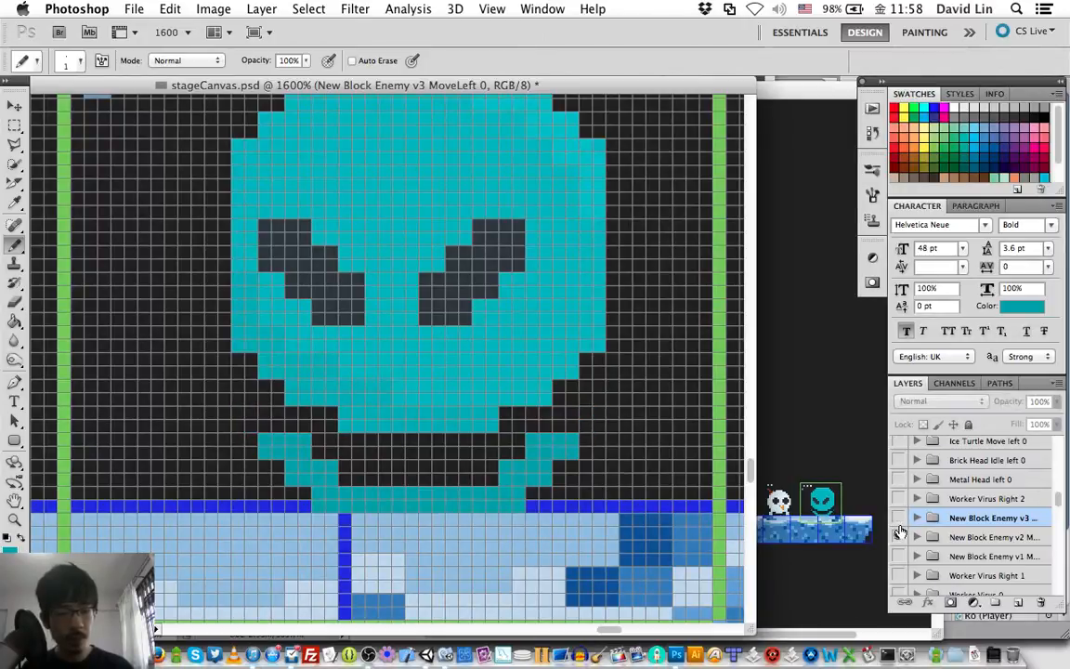
click(898, 518)
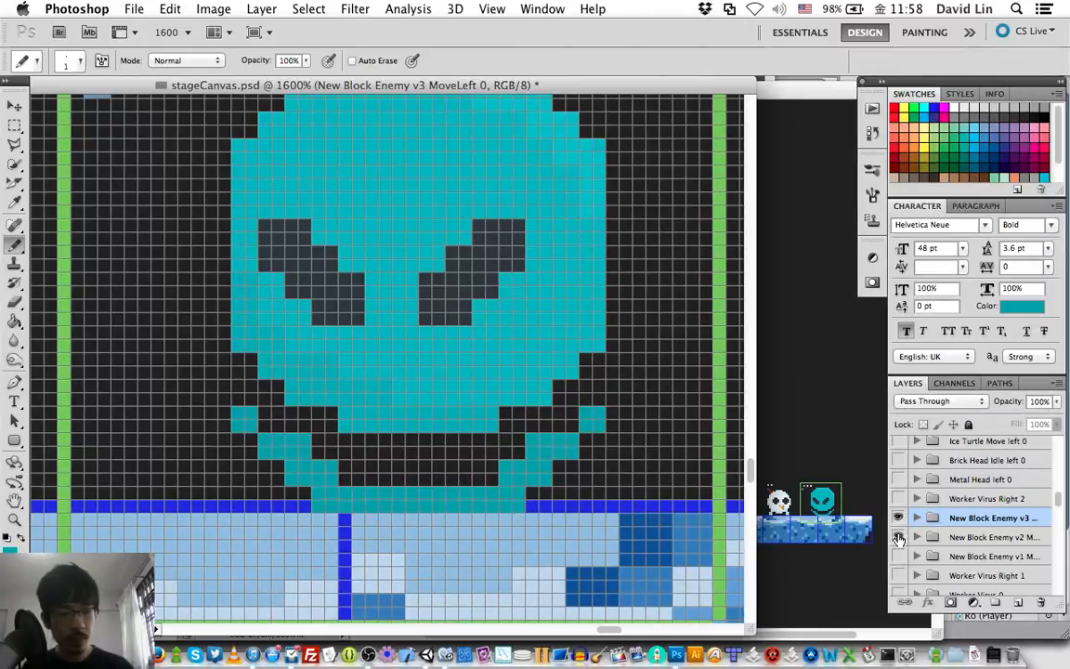
click(898, 538)
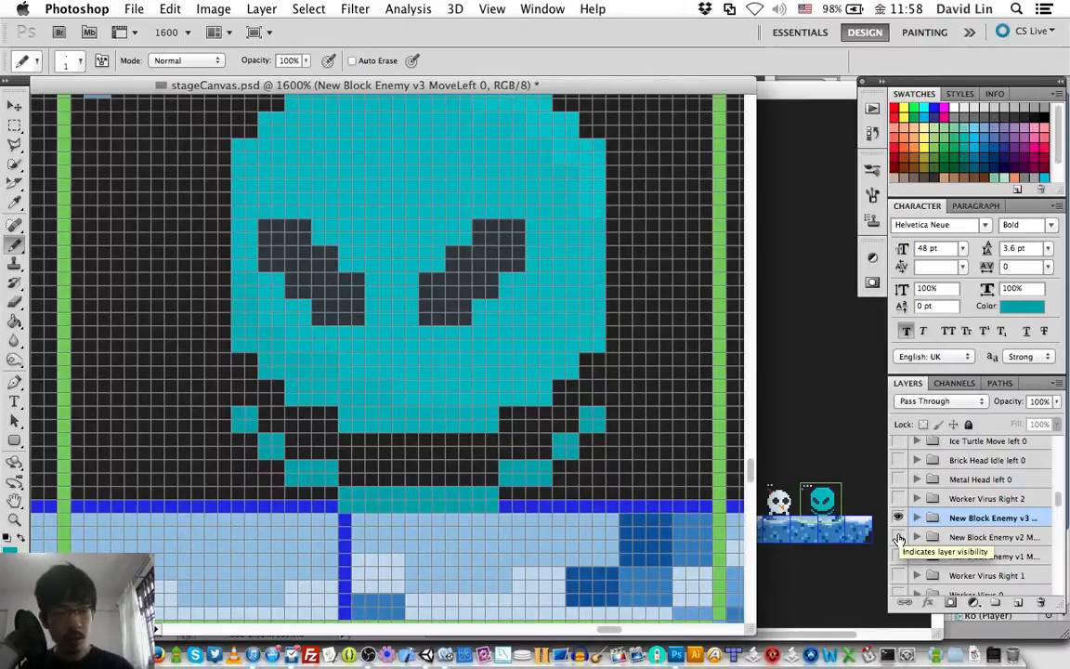
click(898, 538)
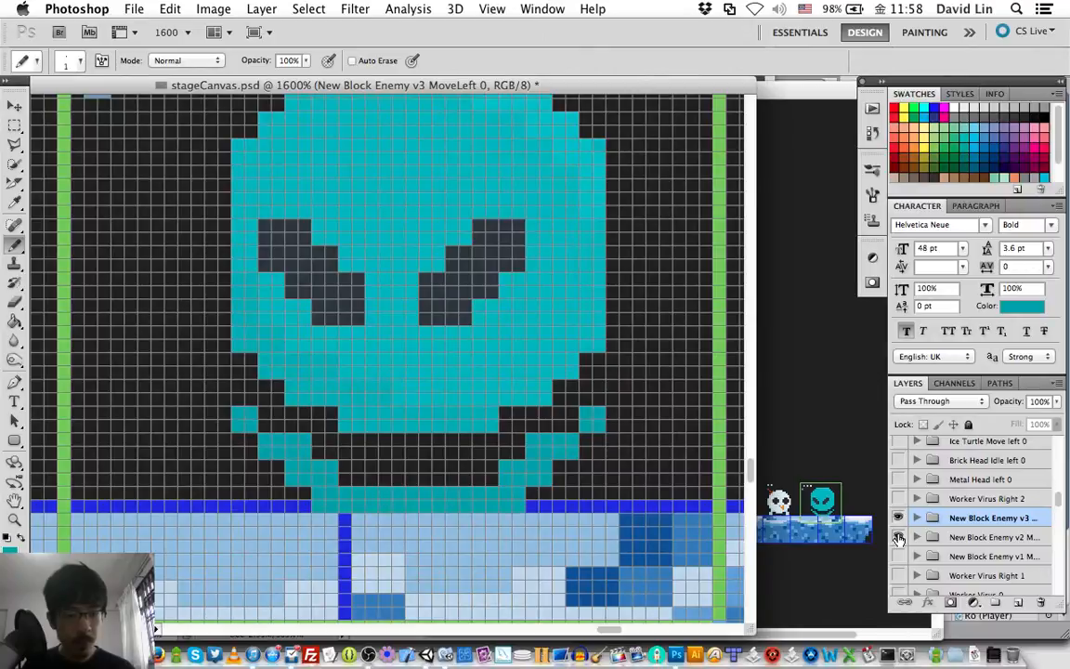
click(898, 538)
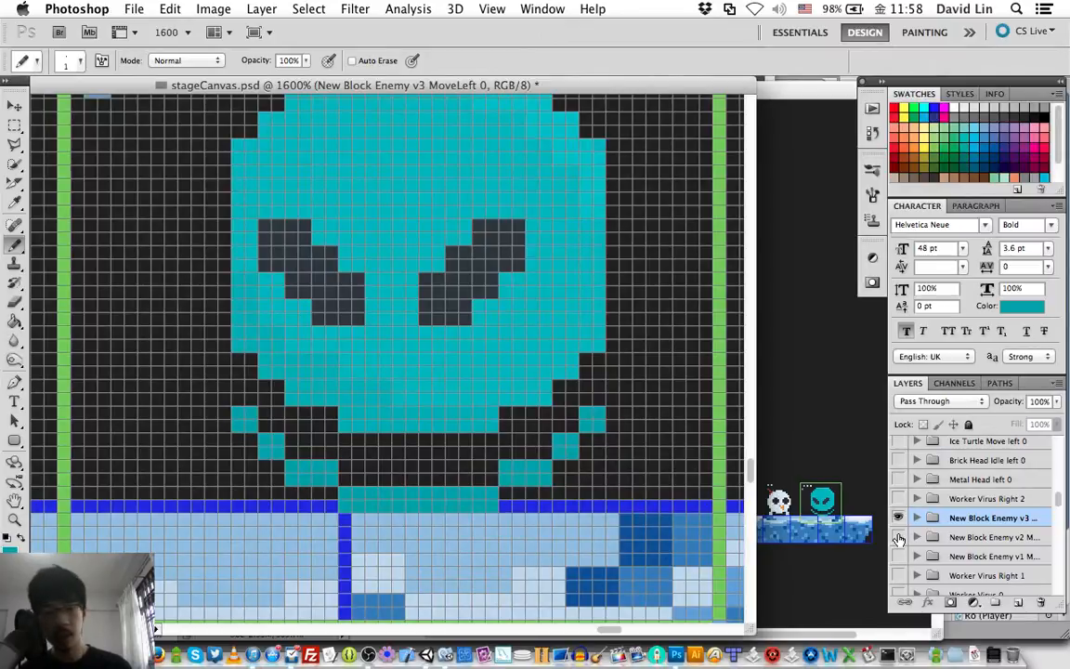
Show the New Block Enemy v2 and v3 groups together and save the document
click(898, 537)
click(898, 517)
click(899, 518)
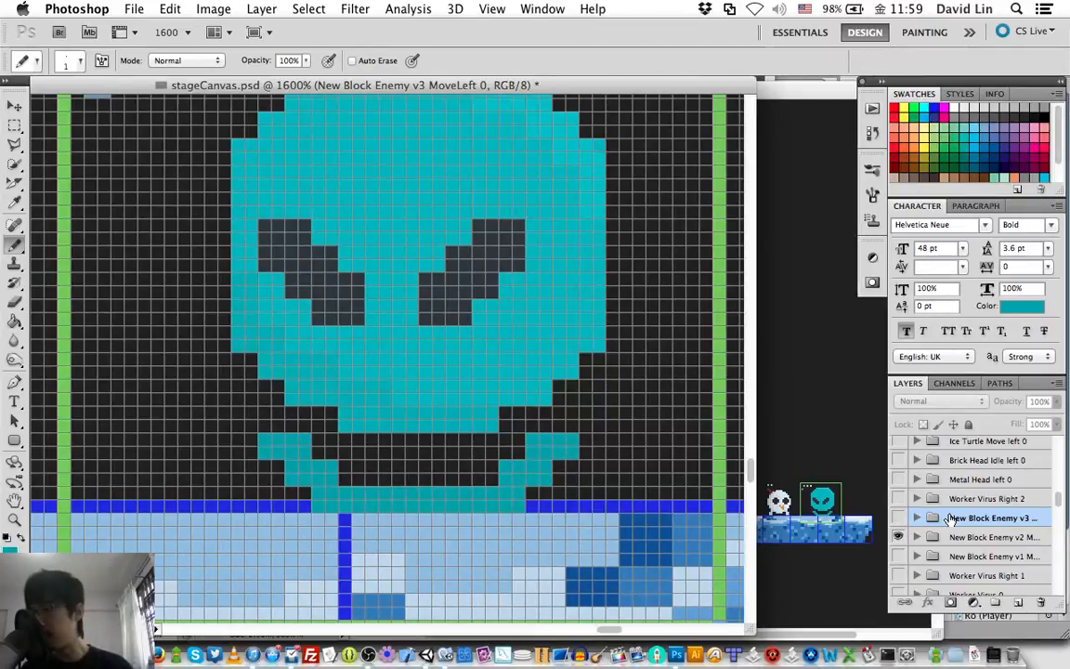
click(897, 517)
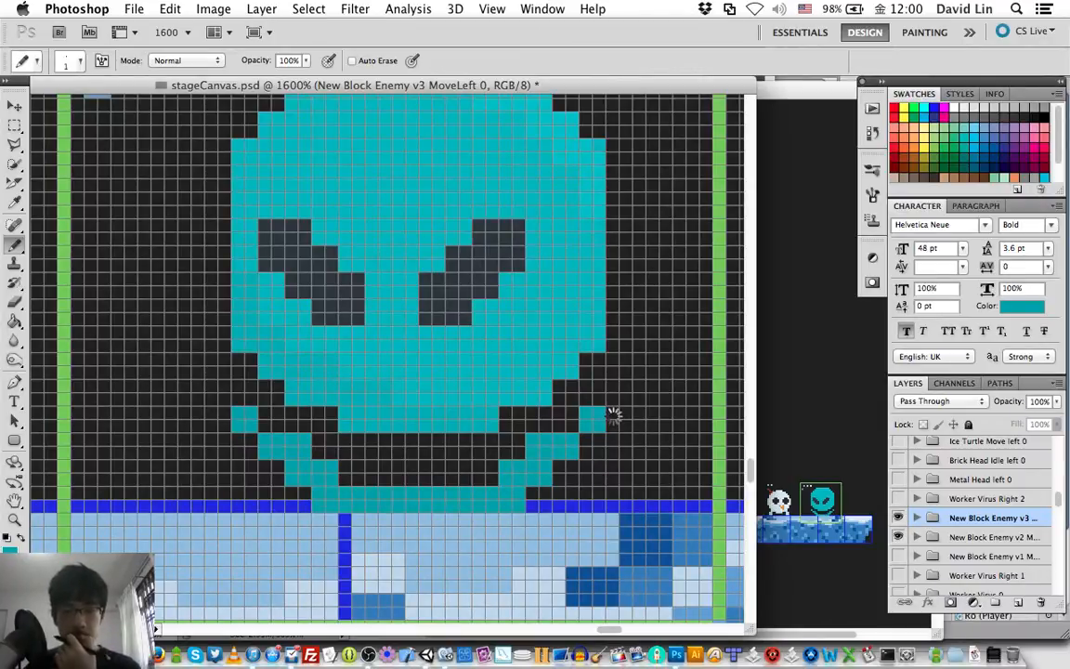
key(super+s)
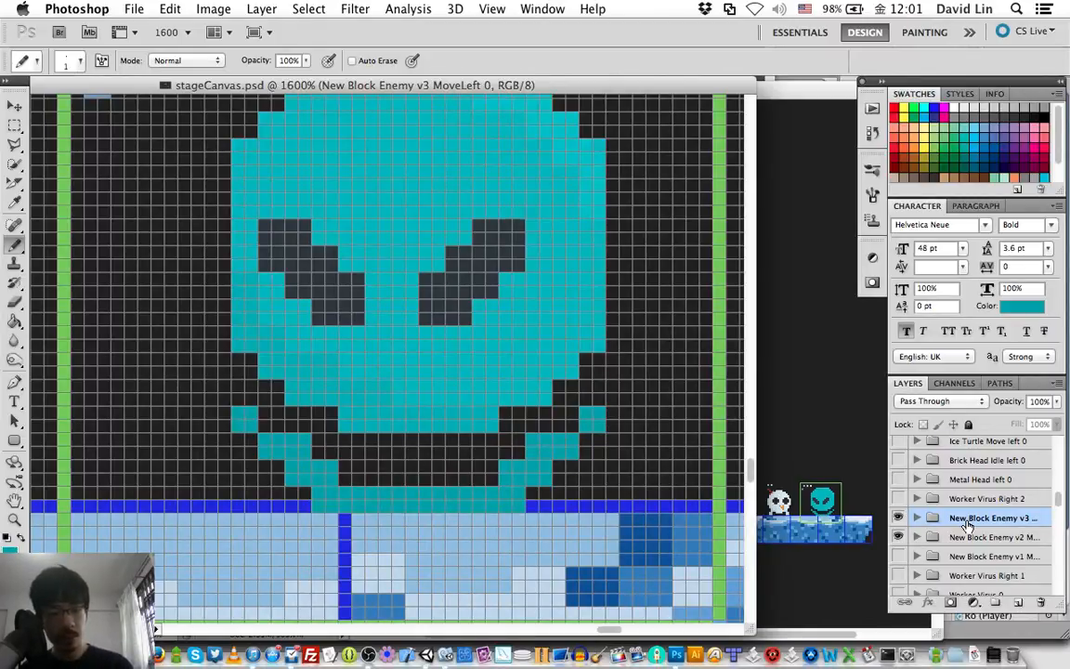
Hide the New Block Enemy v2 group and select the "bottom" layer inside the v3 group
click(899, 538)
click(899, 538)
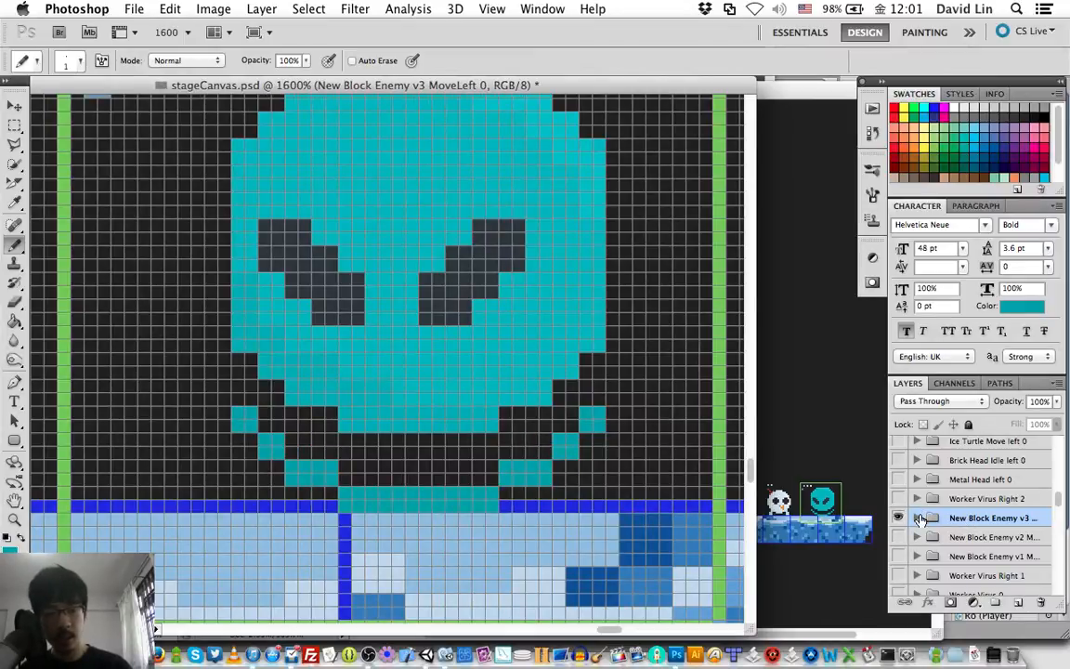
click(918, 517)
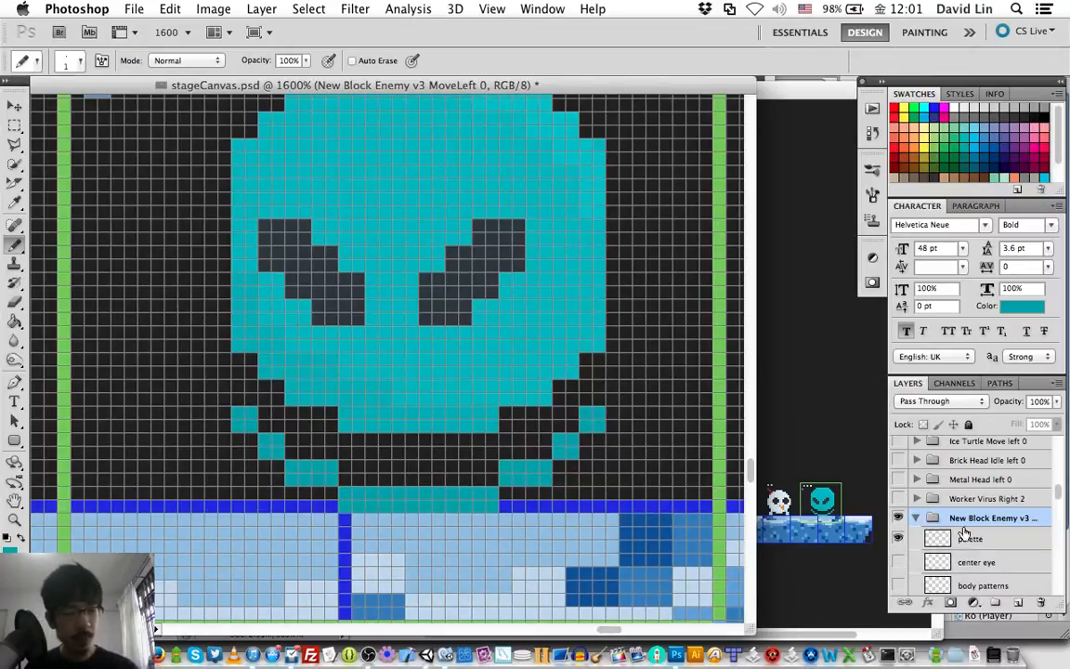
scroll(967, 532, down, 5)
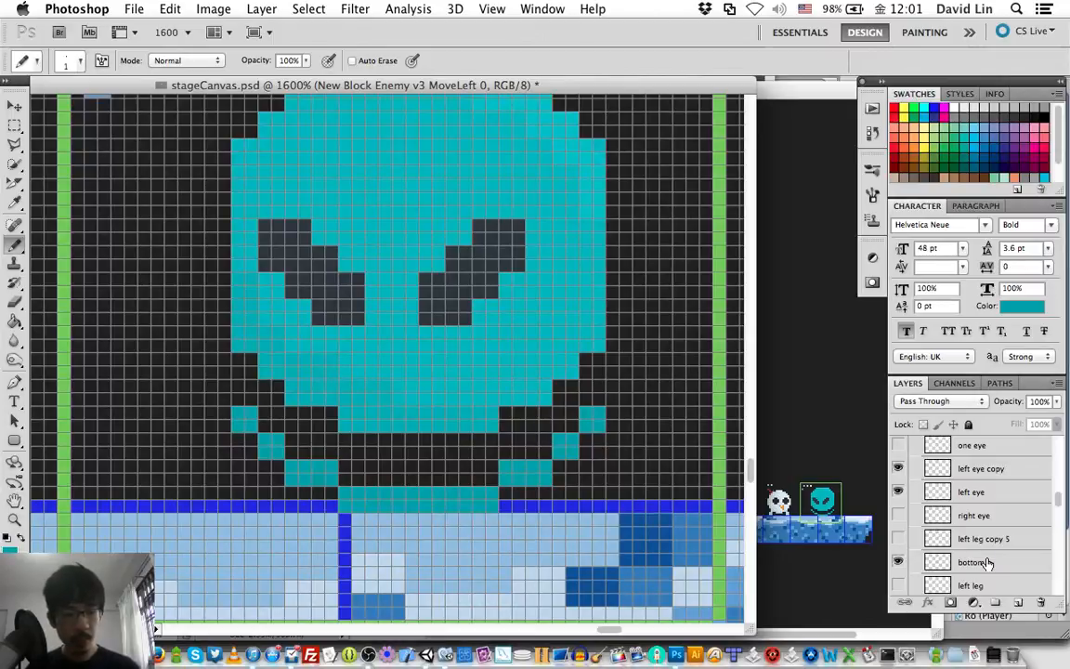
click(987, 562)
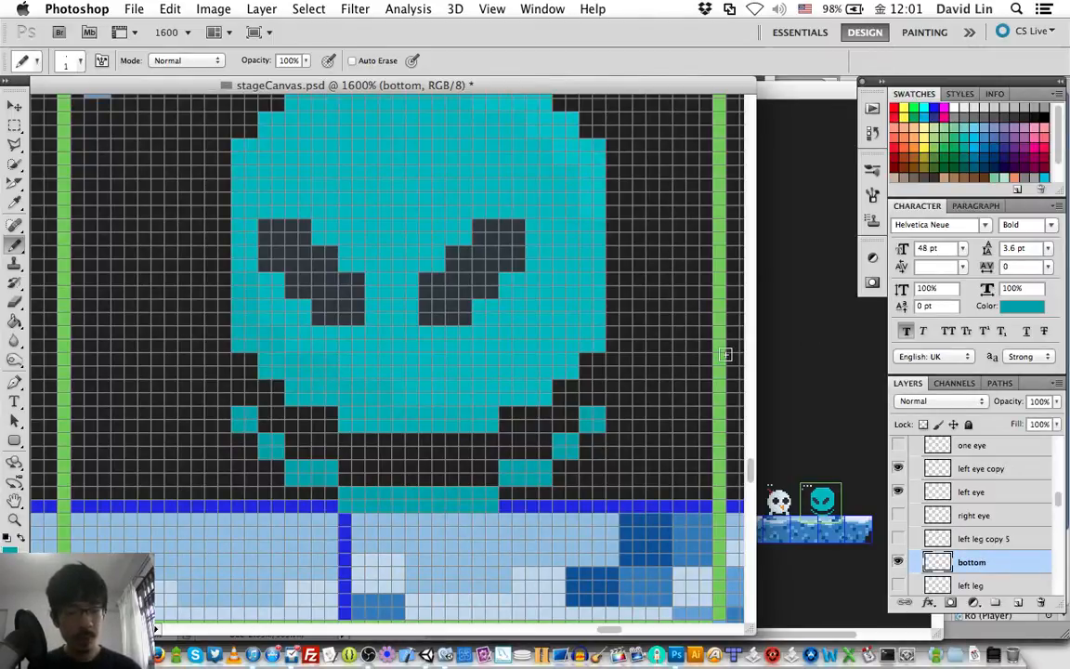
Collapse the New Block Enemy v3 group and overlay the v2 group momentarily to compare the two lower curves
scroll(911, 522, up, 6)
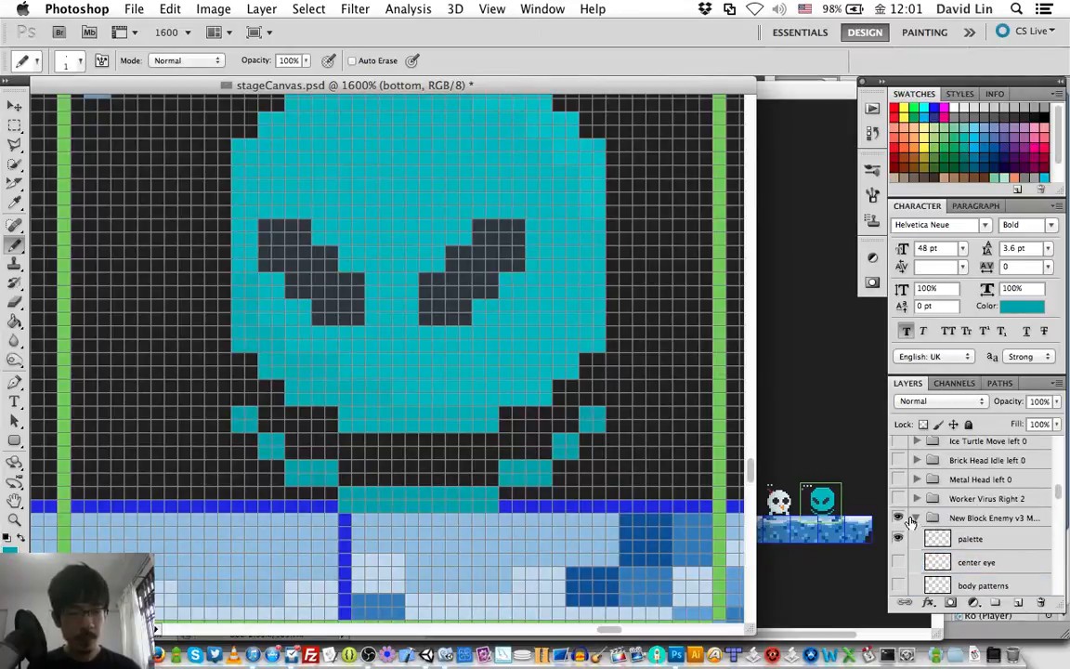
click(913, 521)
click(917, 518)
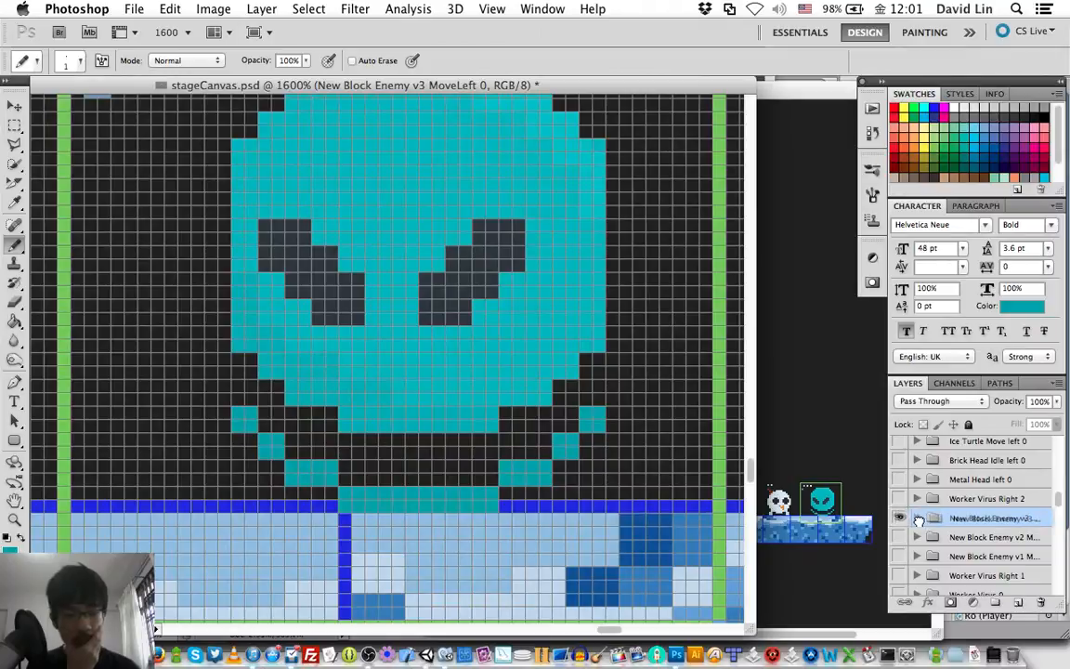
drag(917, 520, 932, 522)
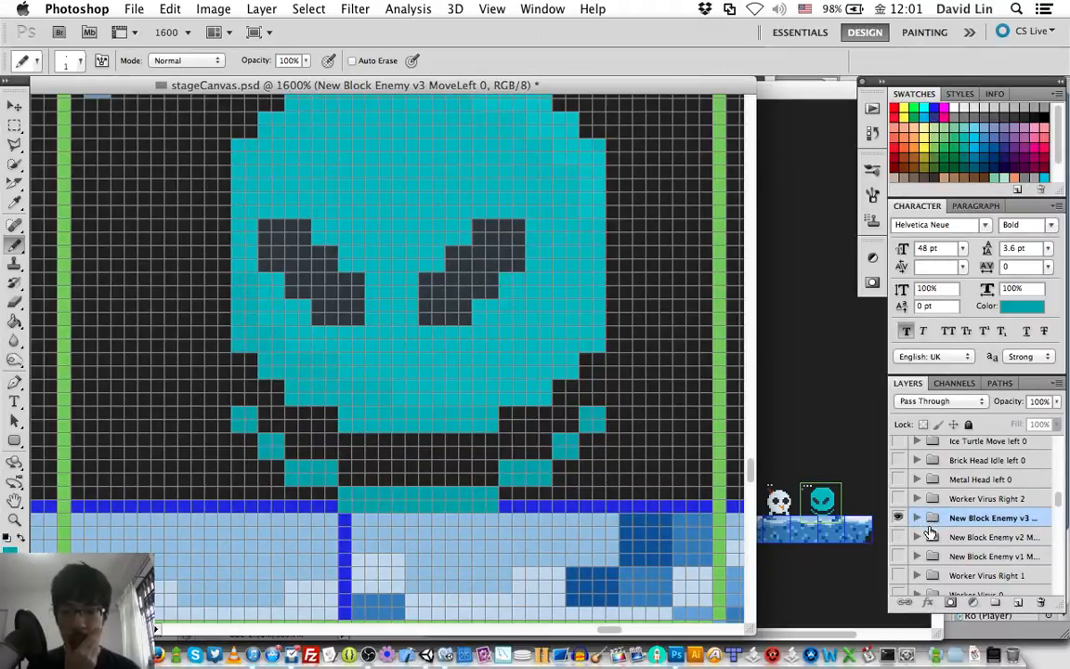
click(899, 538)
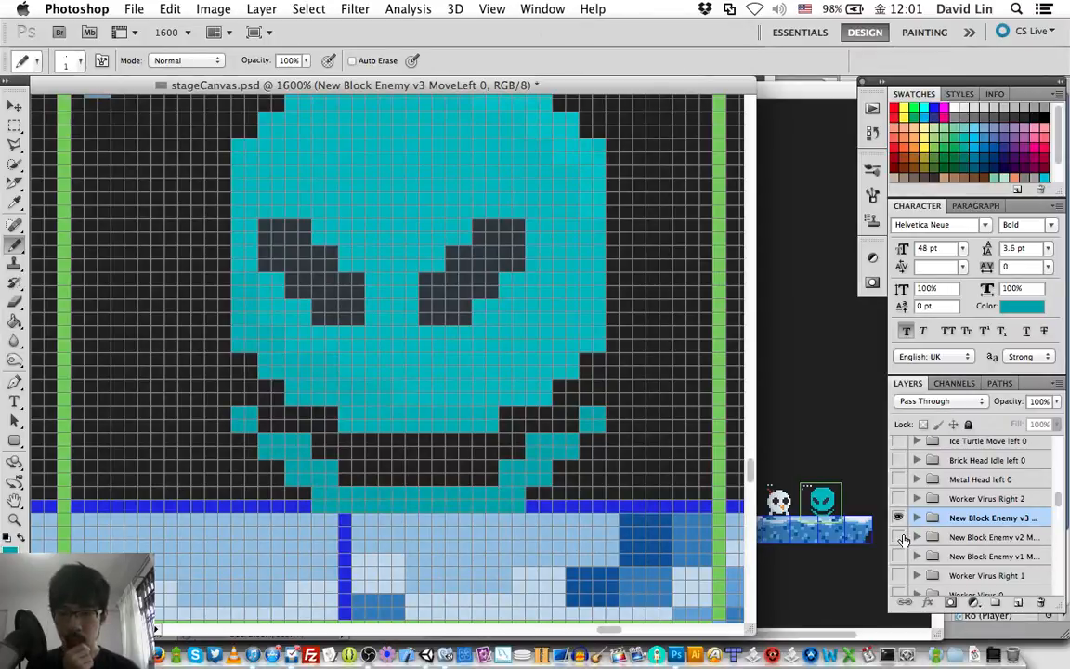
click(900, 537)
Expand the New Block Enemy v3 group again and select its "bottom" layer
click(917, 518)
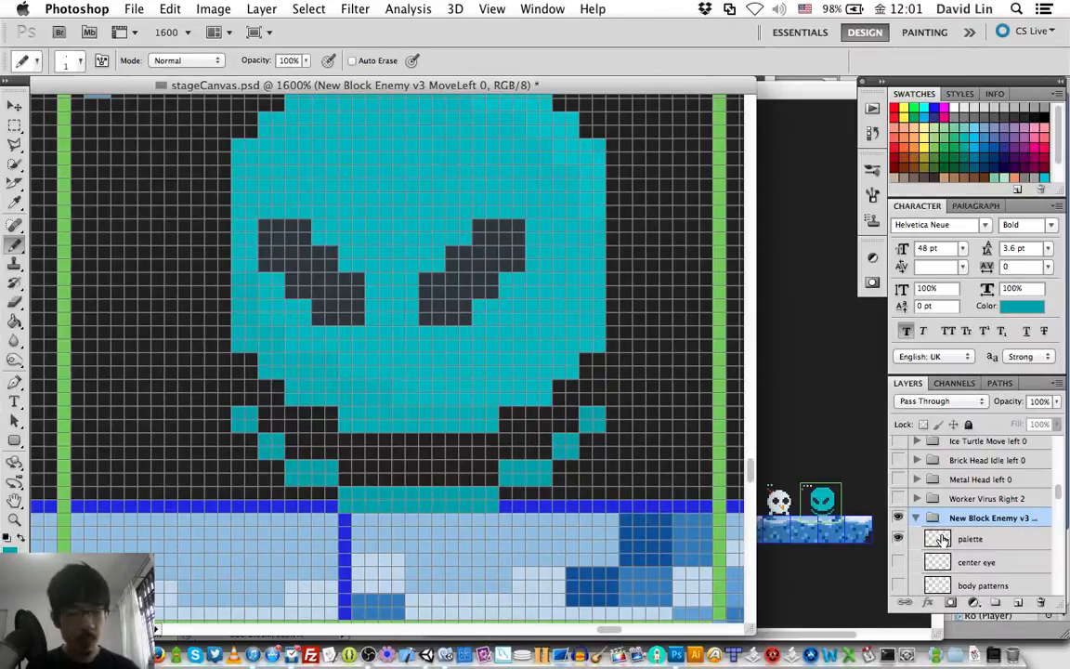
scroll(943, 539, down, 5)
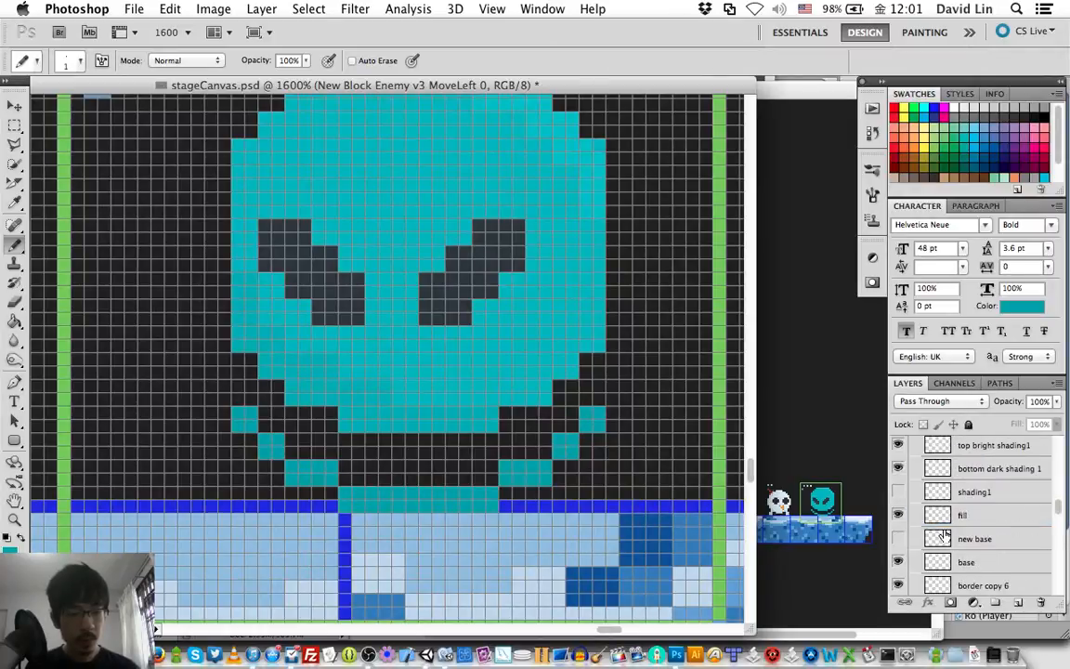
scroll(947, 530, up, 5)
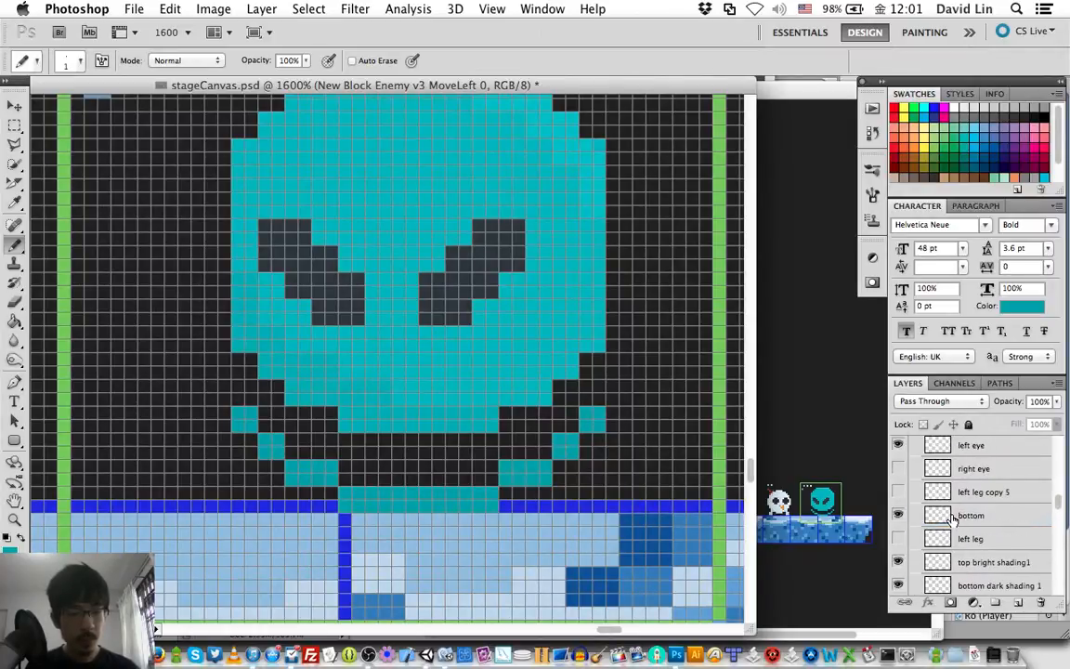
click(952, 517)
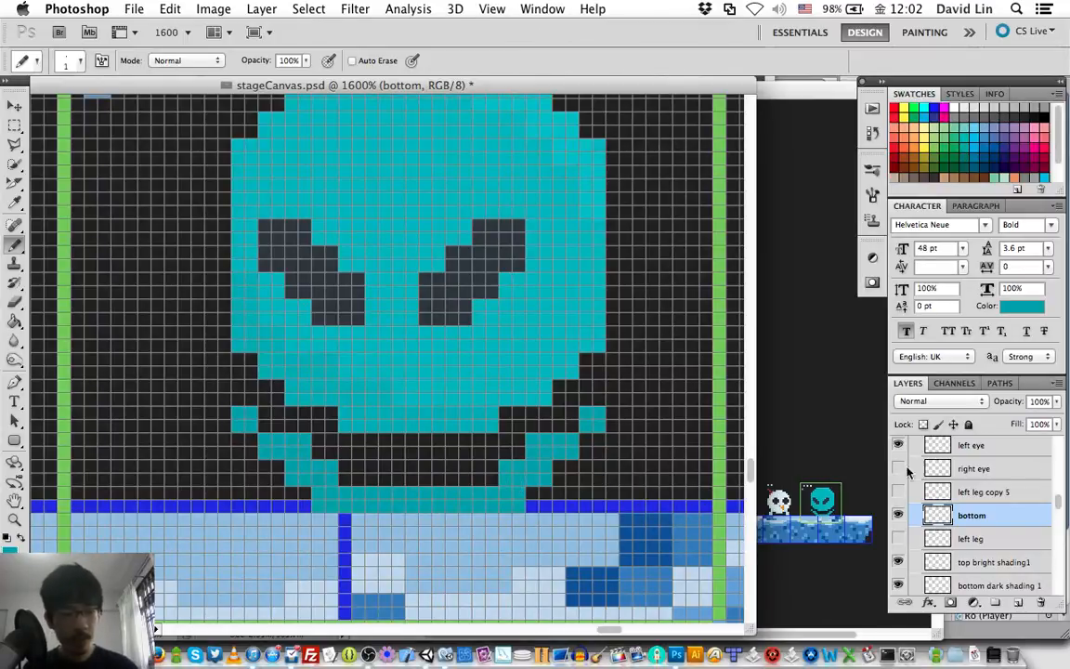
Collapse the New Block Enemy v3 group and hide it to view the v2 frame's lower curve alone
scroll(929, 478, up, 3)
scroll(961, 481, up, 2)
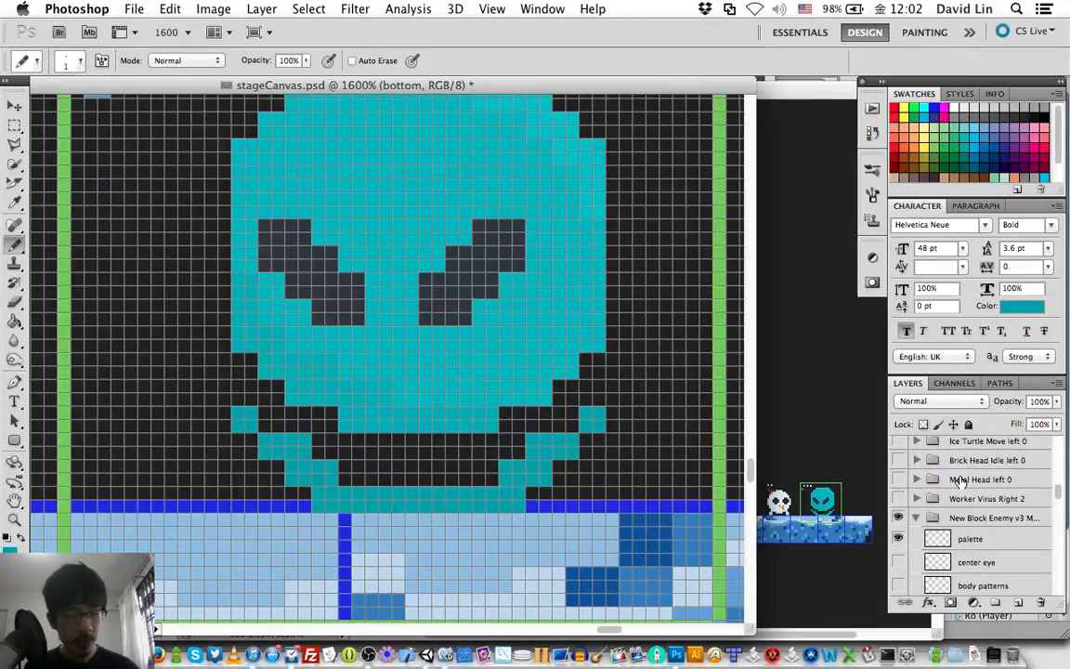
click(915, 518)
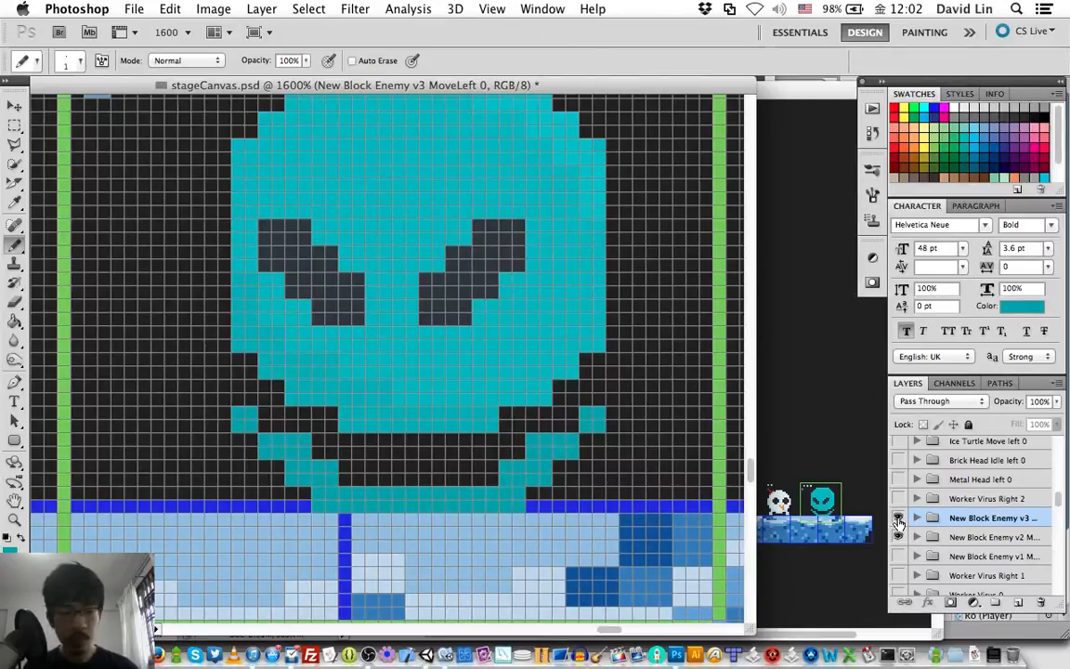
click(898, 518)
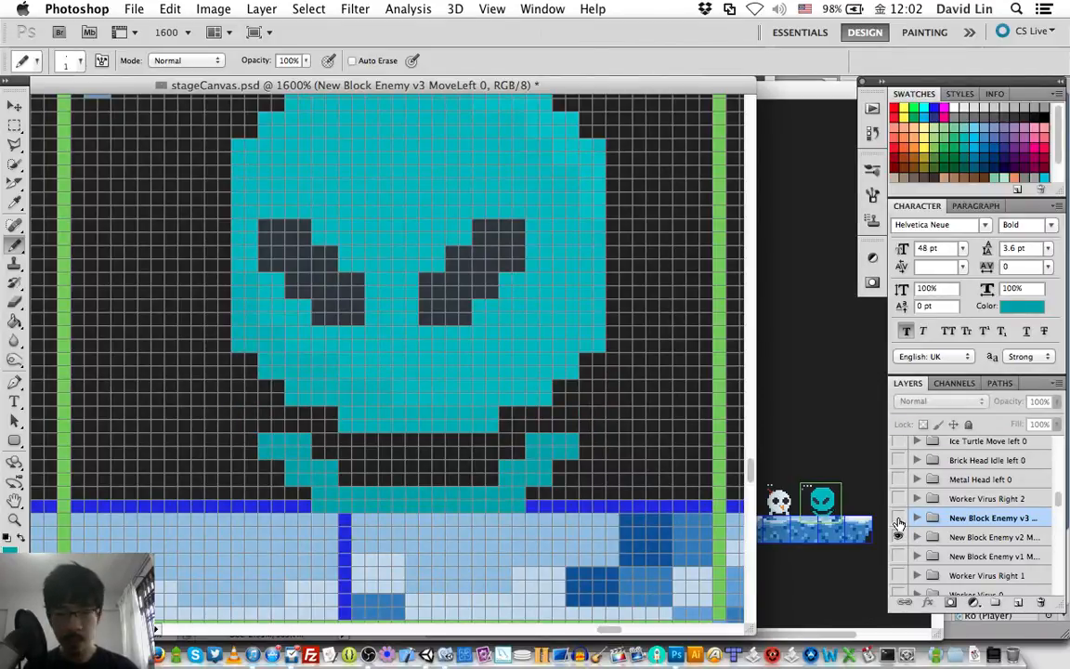
Show the New Block Enemy v3 MoveLeft 0 group in place of the v2 group and save the document
click(898, 518)
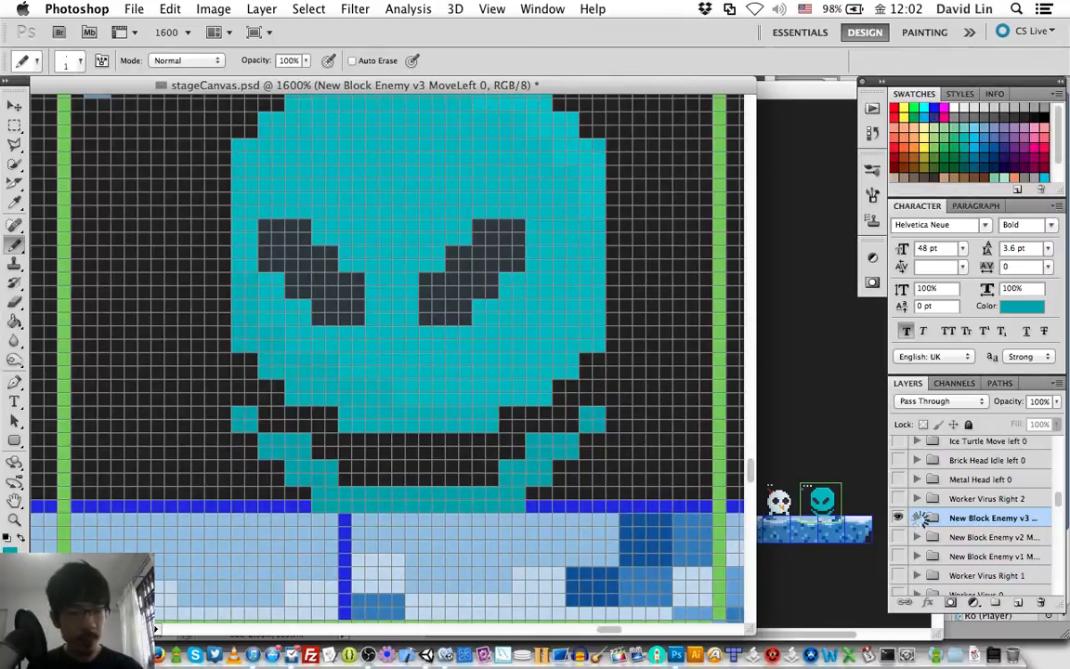
key(super+s)
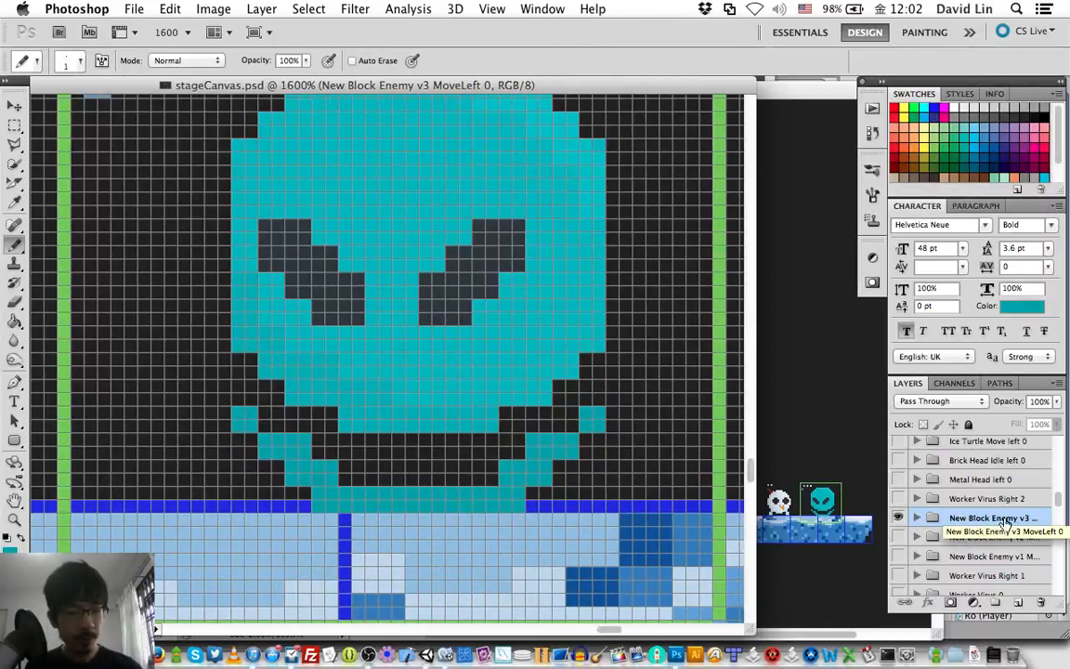
Rename the New Block Enemy v3 group as "New Block Enemy v3 IdleLeft 0" and save the document
double_click(1004, 522)
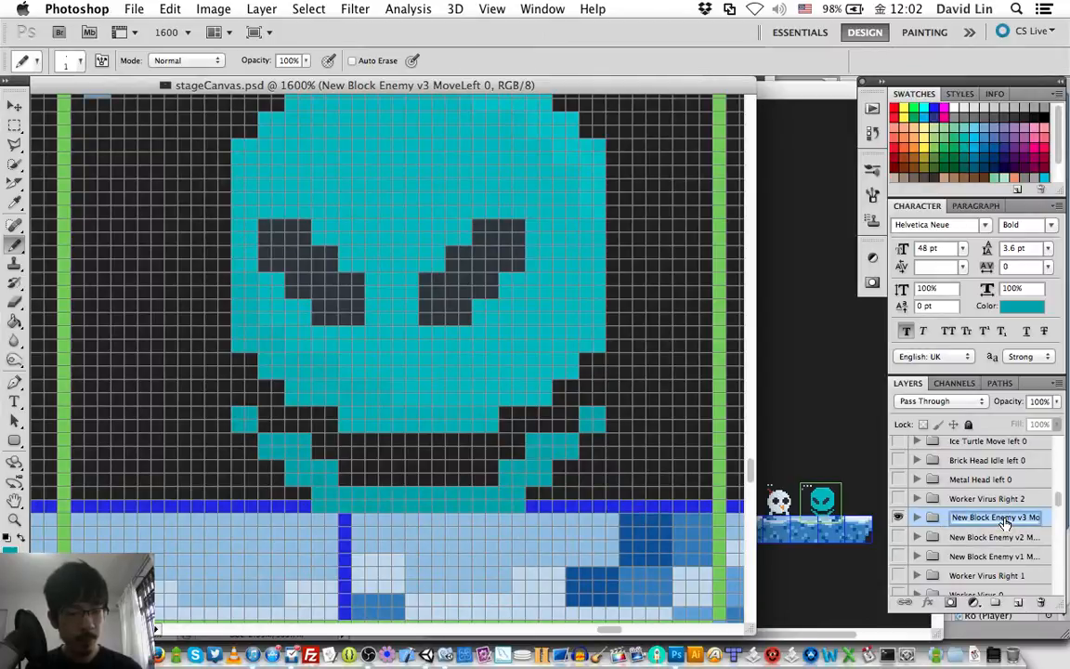
key(Right)
key(Left)
key(Left)
key(Left)
key(Left)
key(Left)
key(Left)
key(Left)
key(Left)
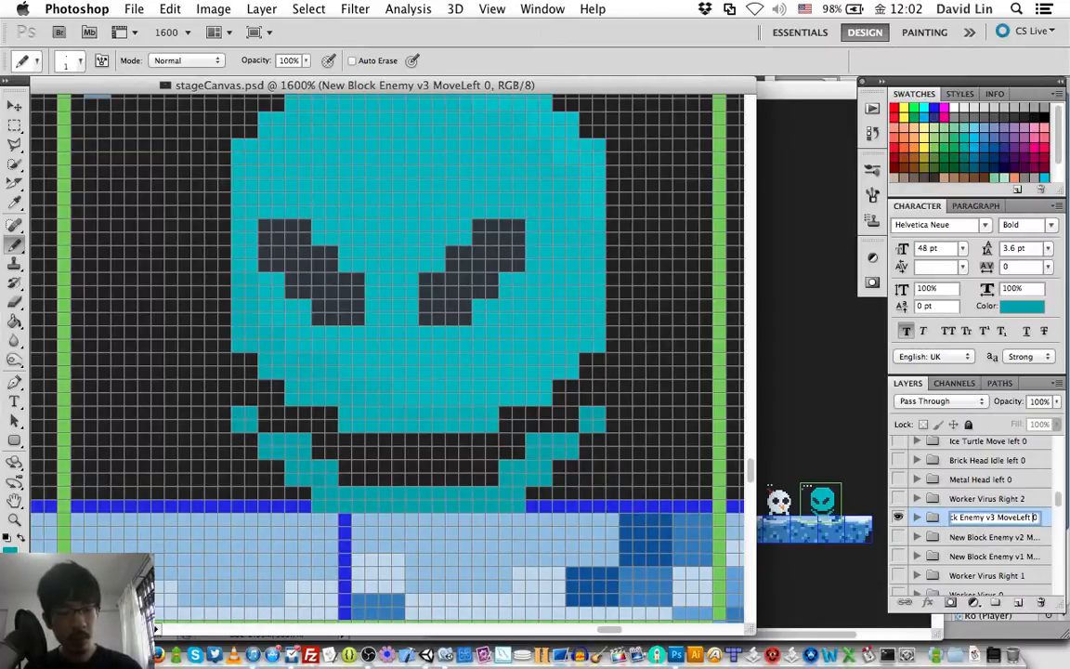
key(BackSpace)
key(BackSpace)
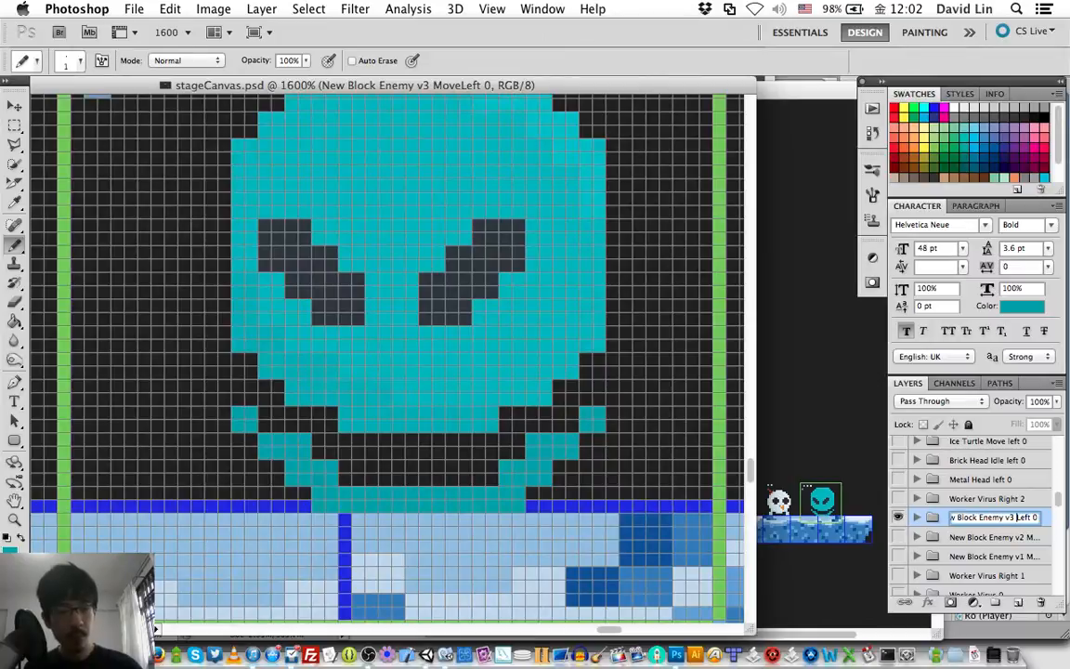
text(Idle)
key(Return)
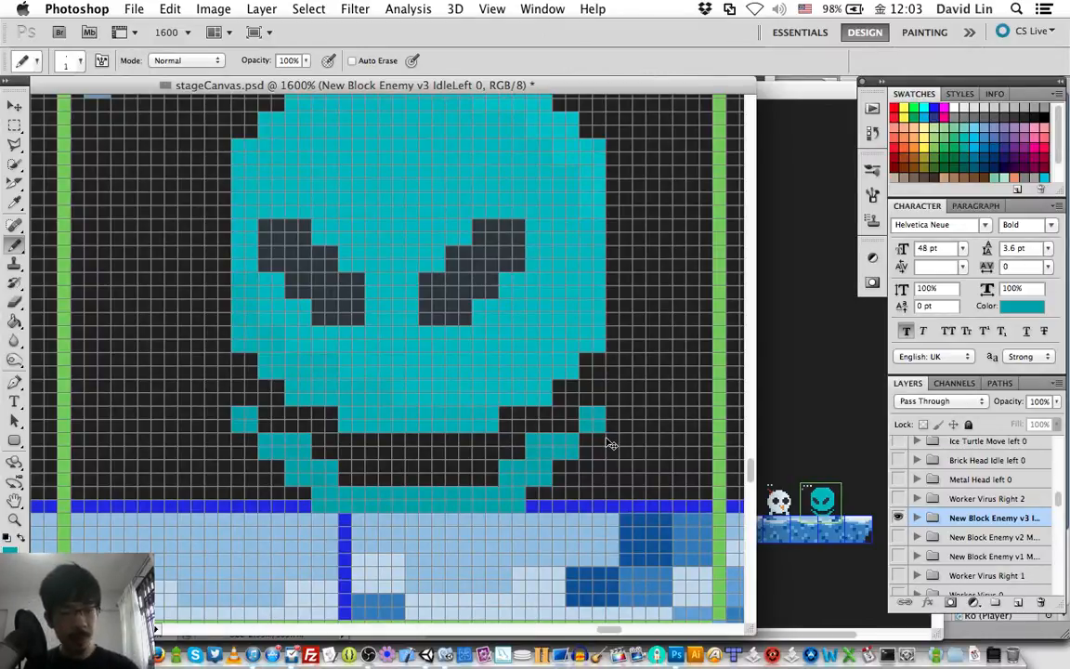
key(super+s)
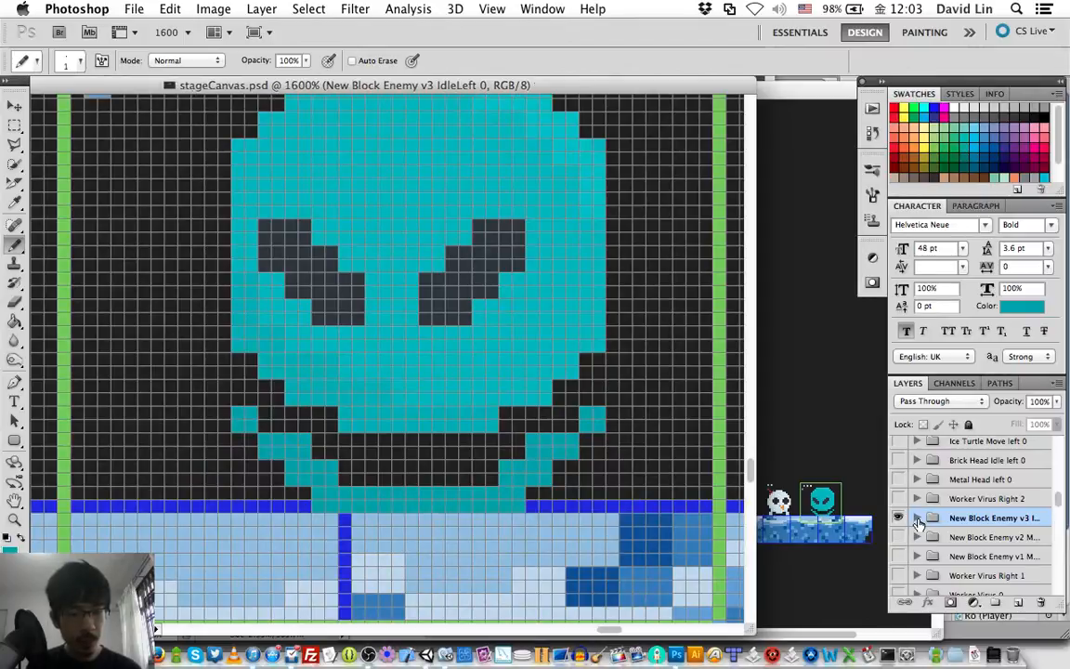
Duplicate the IdleLeft 0 group within stageCanvas.psd as "New Block Enemy v3 IdleLeft 1"
right_click(985, 520)
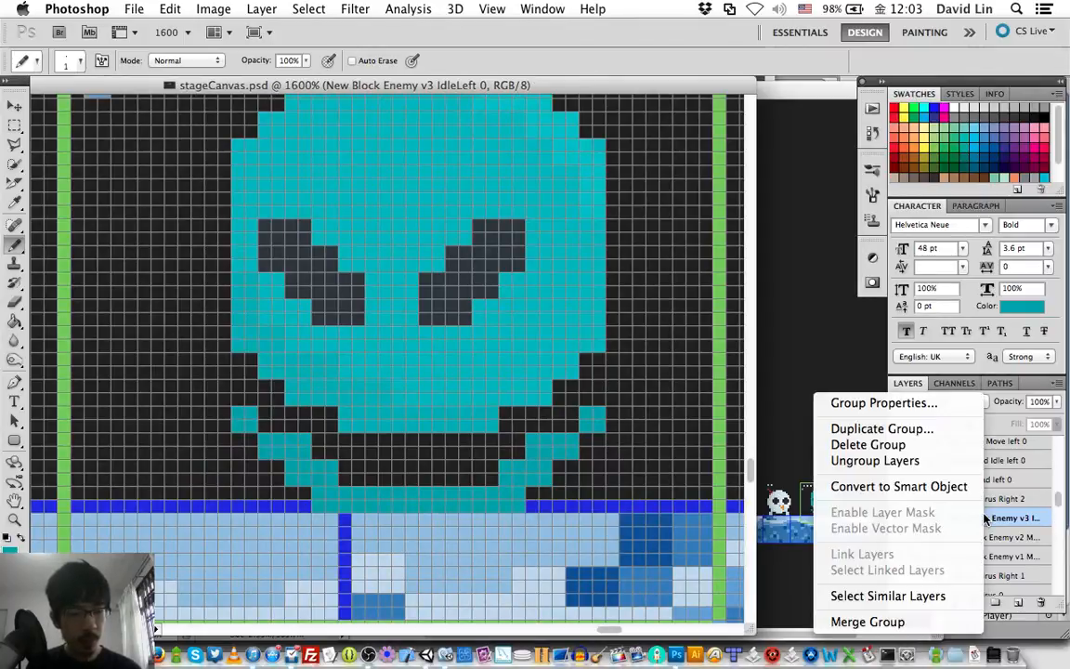
click(929, 433)
key(Right)
key(BackSpace)
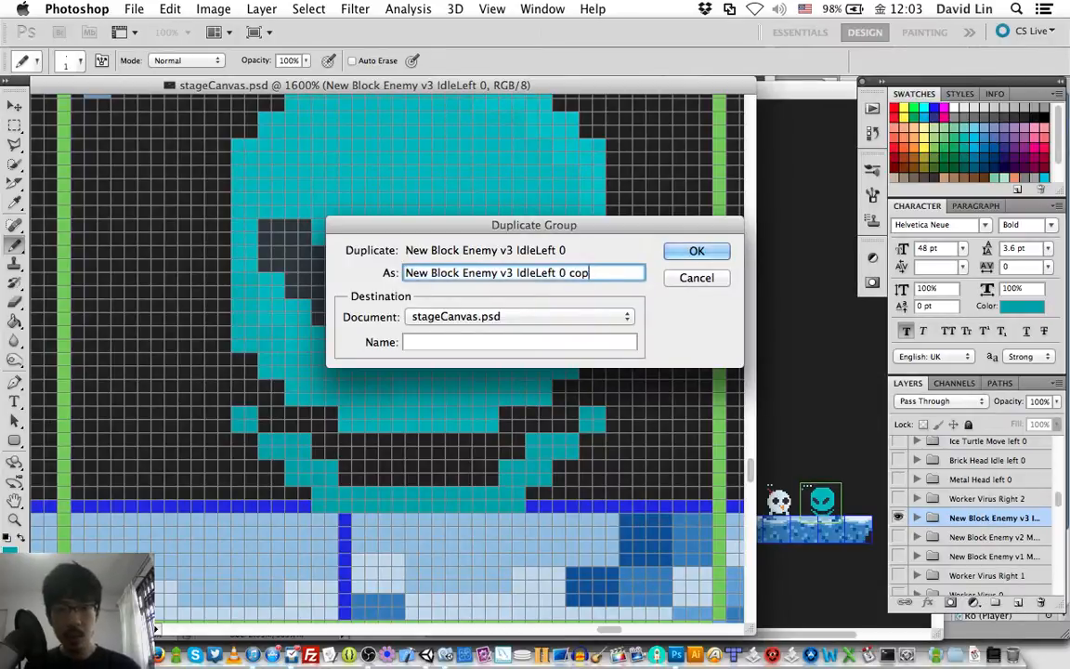
key(BackSpace)
key(BackSpace)
key(BackSpace)
key(BackSpace)
key(BackSpace)
text(1)
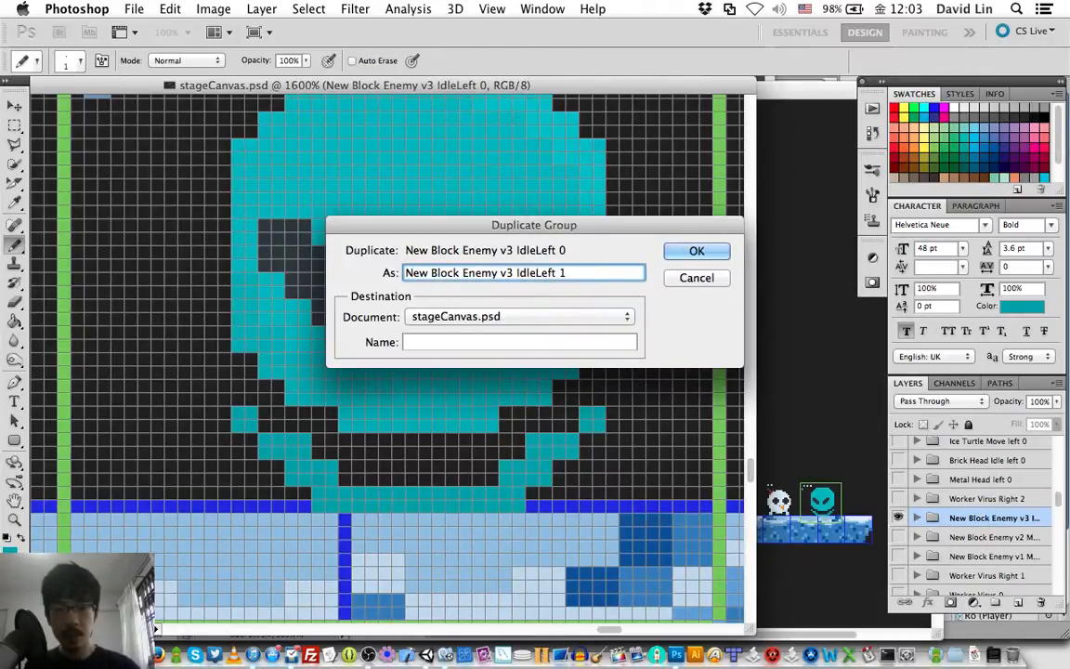
key(Return)
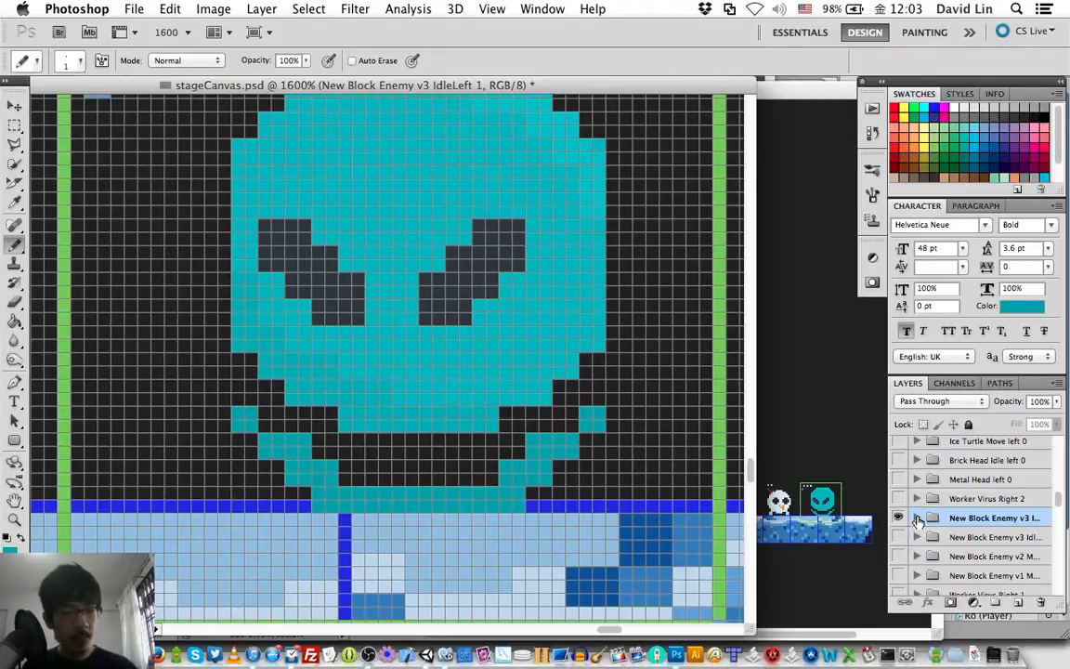
Expand the New Block Enemy v3 IdleLeft 1 group and rename its "left eye copy" layer as "right eye"
click(917, 518)
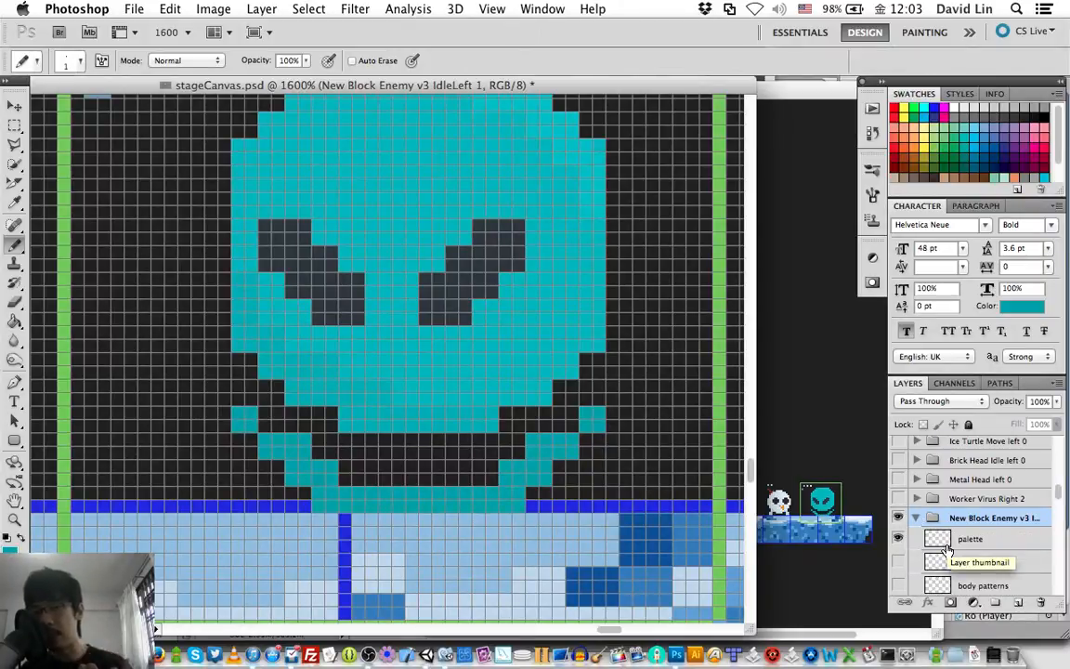
scroll(994, 544, down, 1)
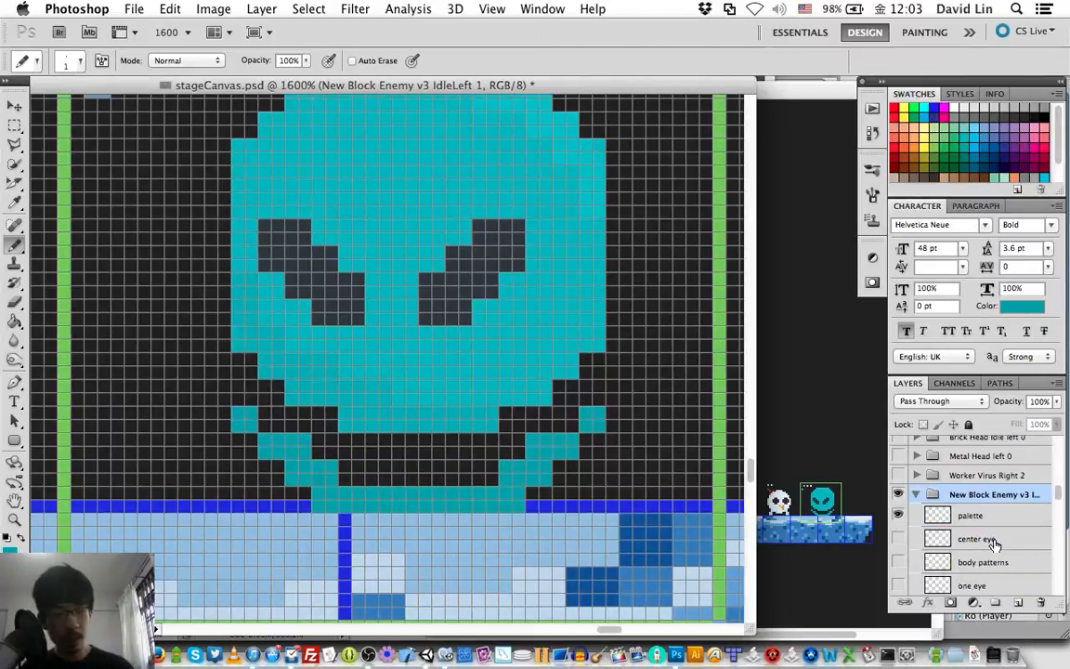
scroll(994, 544, down, 2)
scroll(994, 544, down, 2)
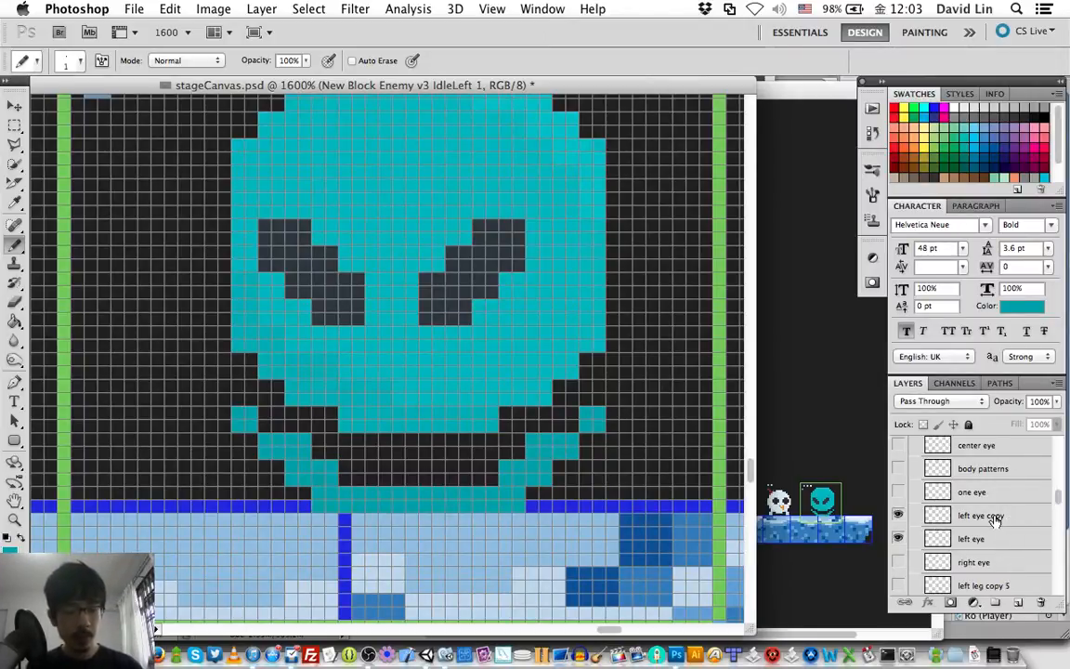
double_click(994, 516)
text(right eye)
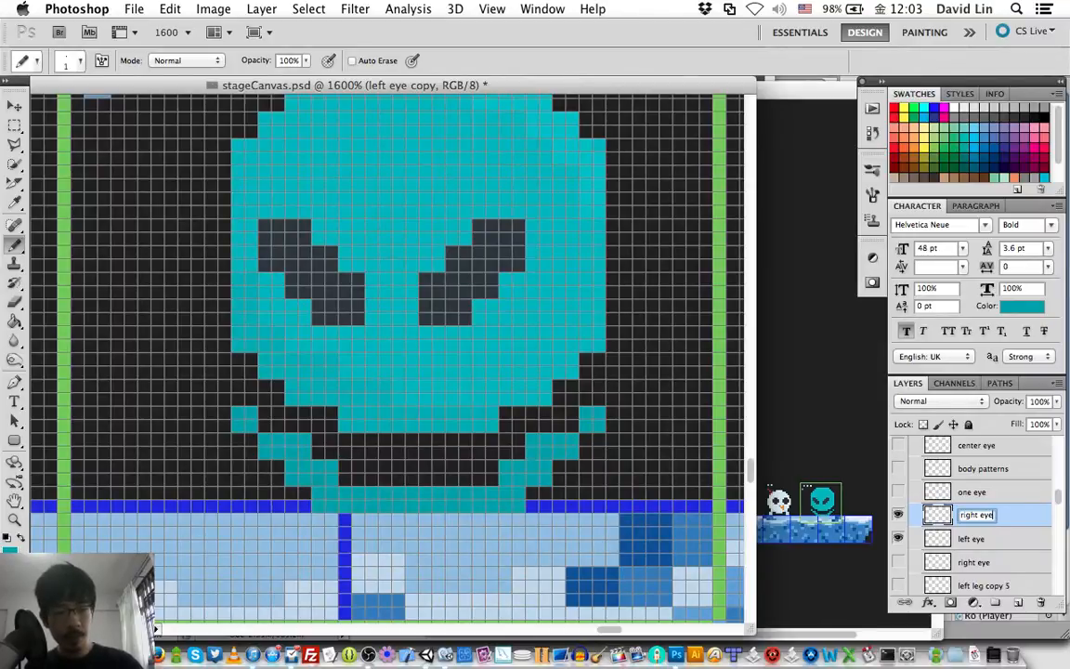
key(Return)
scroll(996, 525, up, 3)
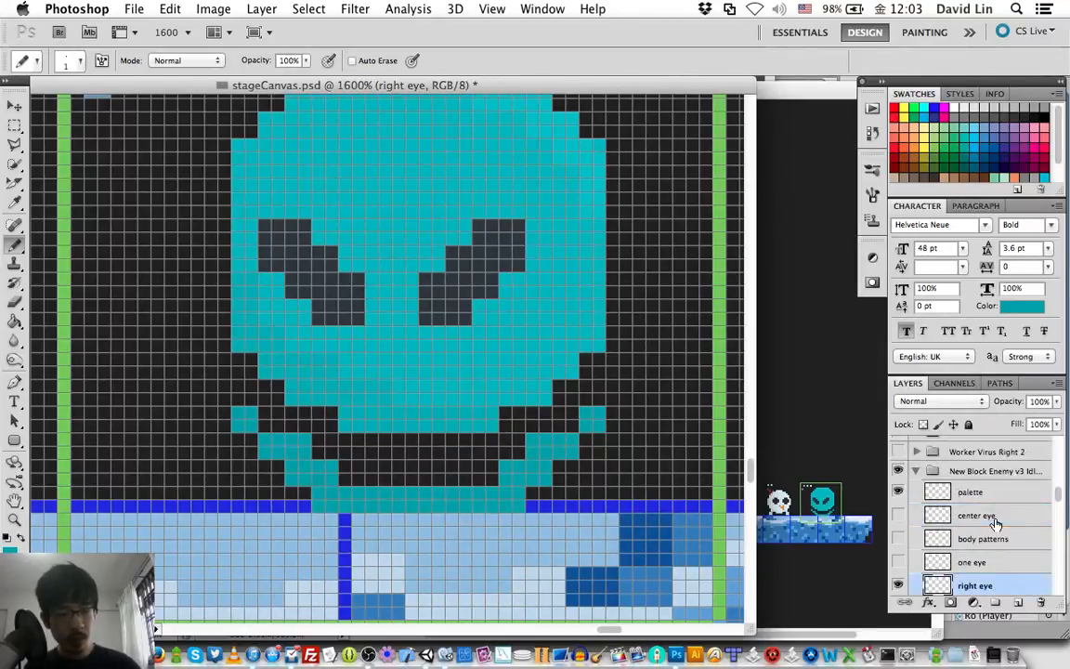
scroll(996, 525, down, 3)
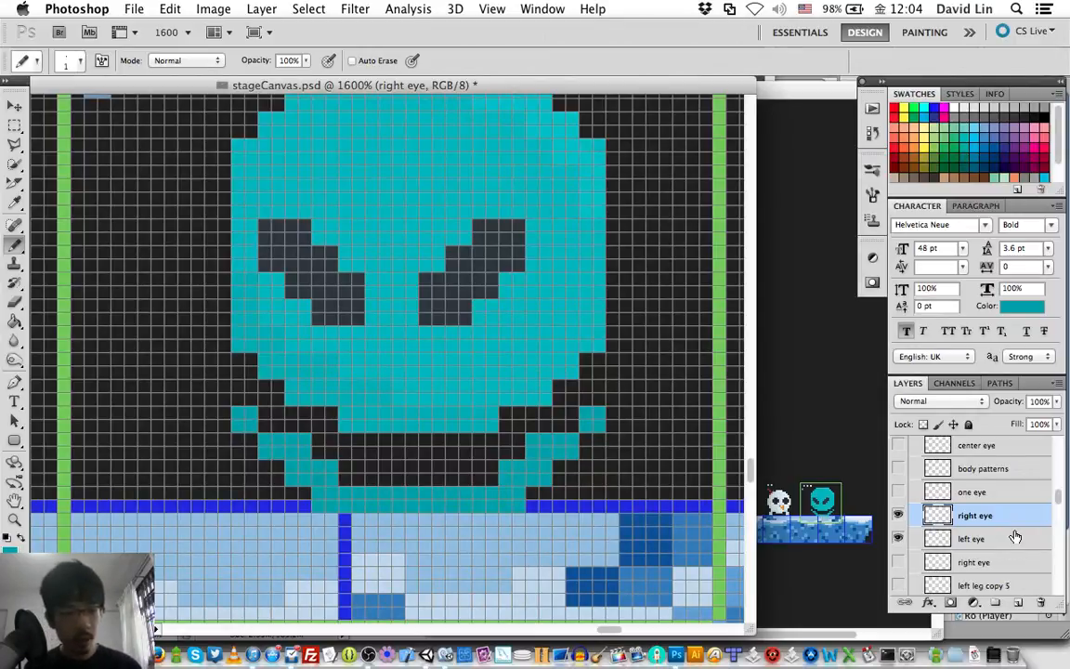
shift+click(997, 546)
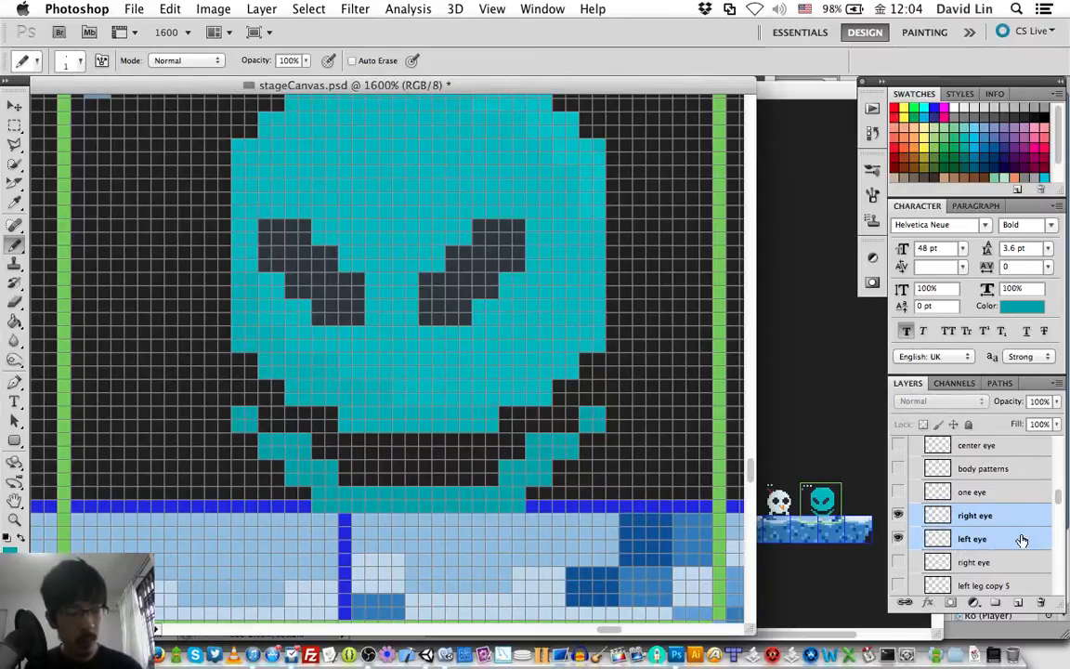
scroll(1021, 540, down, 5)
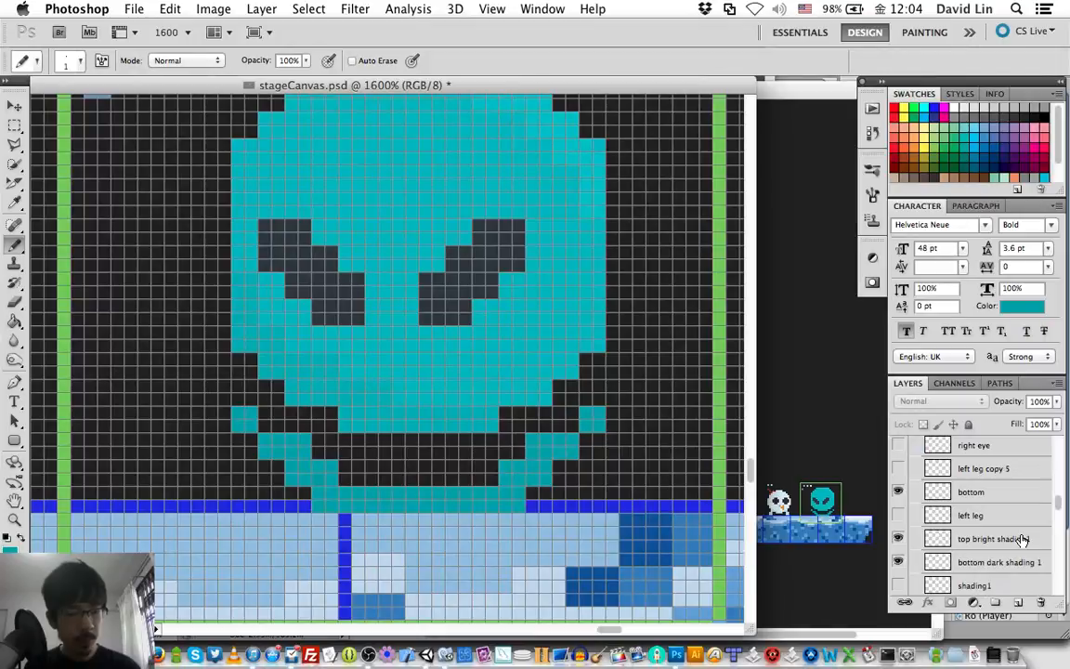
scroll(1021, 539, down, 2)
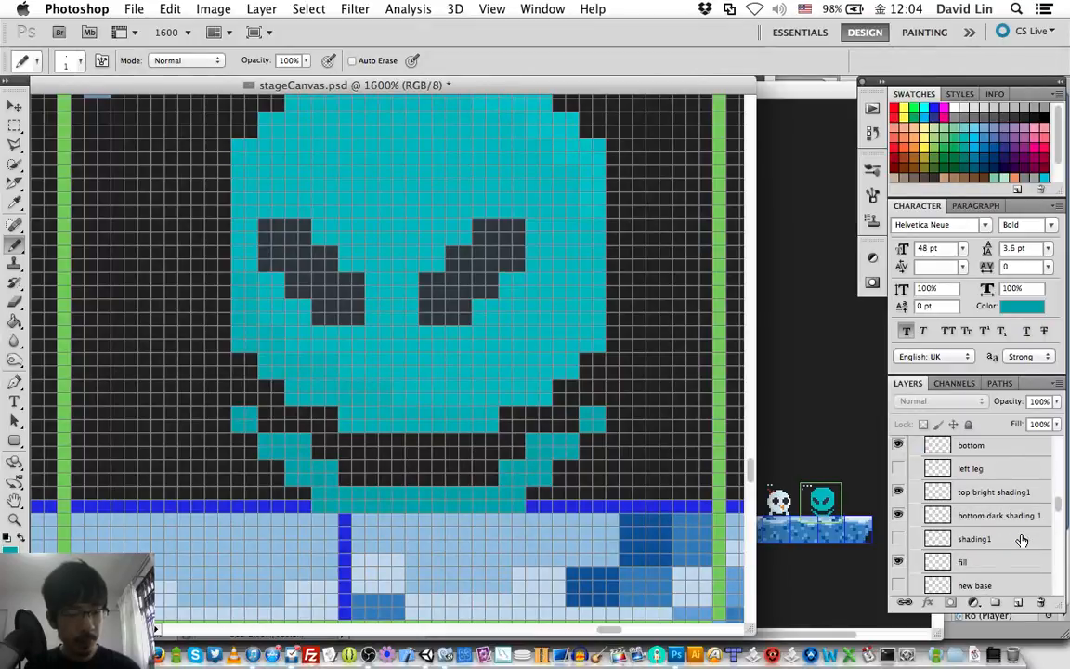
scroll(1022, 540, up, 2)
scroll(1022, 517, up, 4)
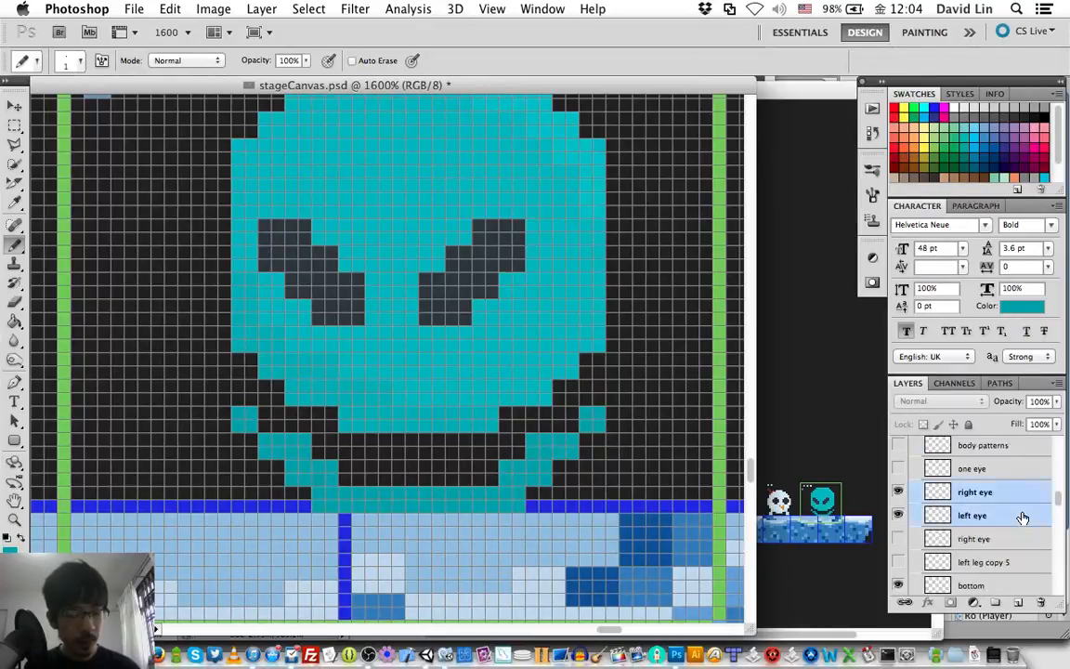
scroll(1022, 517, down, 5)
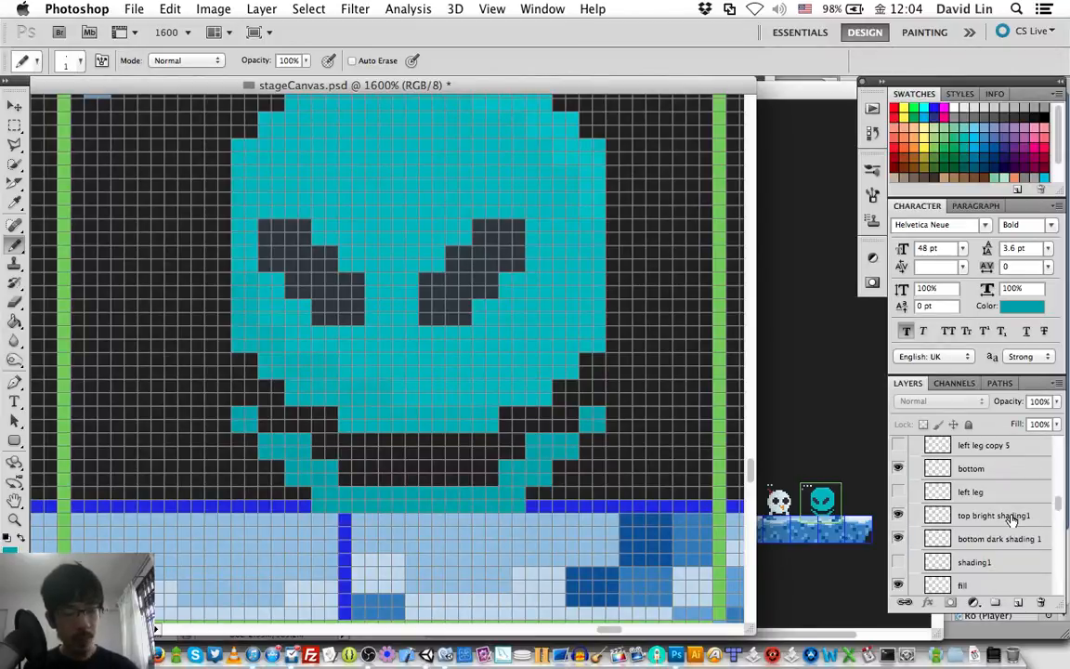
Select the top bright shading1, bottom dark shading 1, fill and base layers and raise them in the stack to directly below "left eye"
mouse_move(1013, 518)
mouse_down()
mouse_move(771, 377)
mouse_move(1022, 548)
mouse_move(994, 510)
mouse_move(996, 530)
mouse_up()
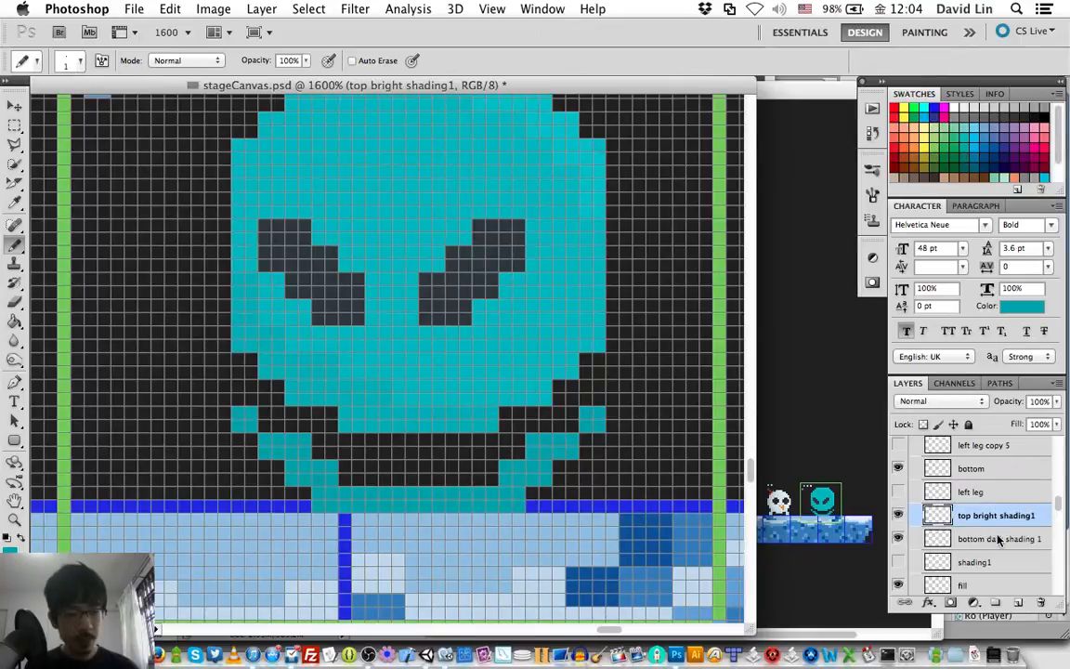
shift+click(990, 539)
scroll(998, 536, down, 2)
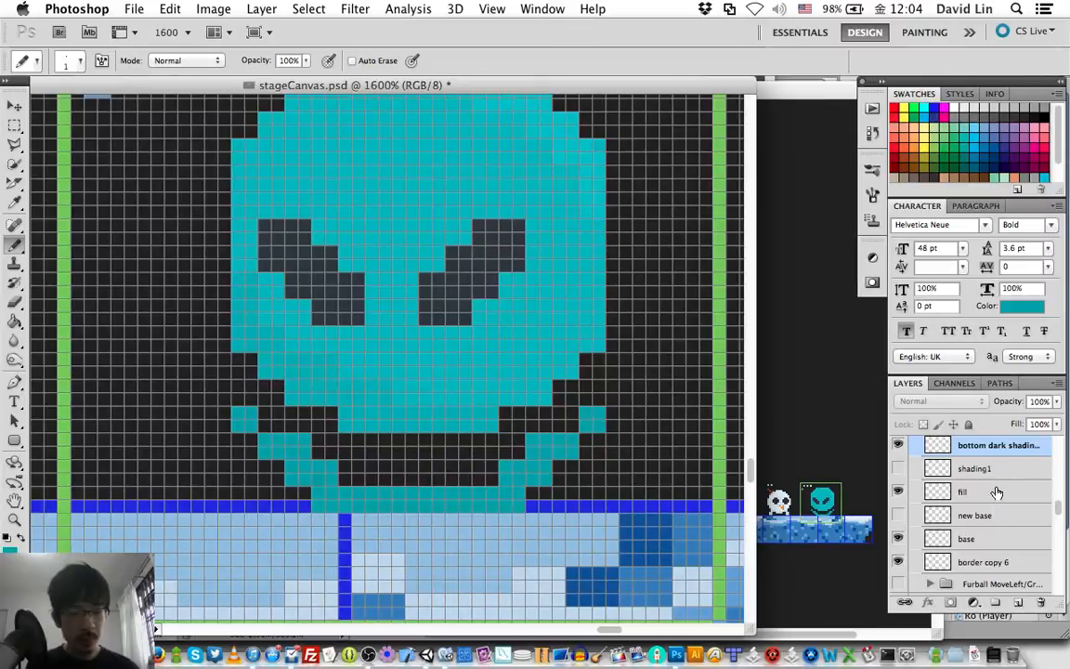
super+click(999, 493)
super+click(994, 542)
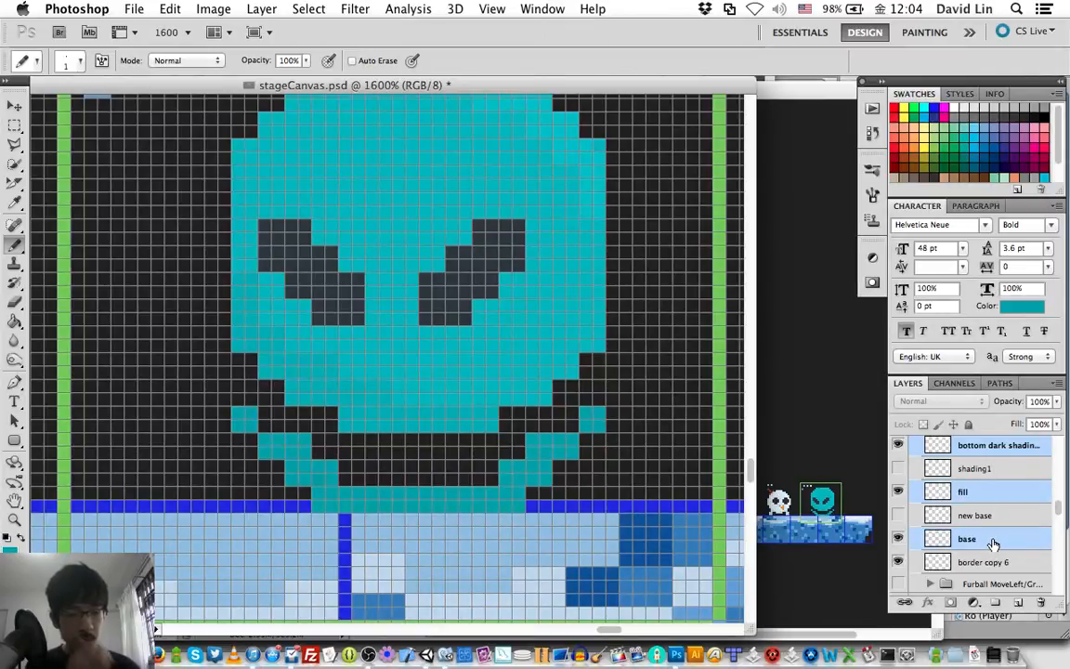
scroll(993, 543, up, 5)
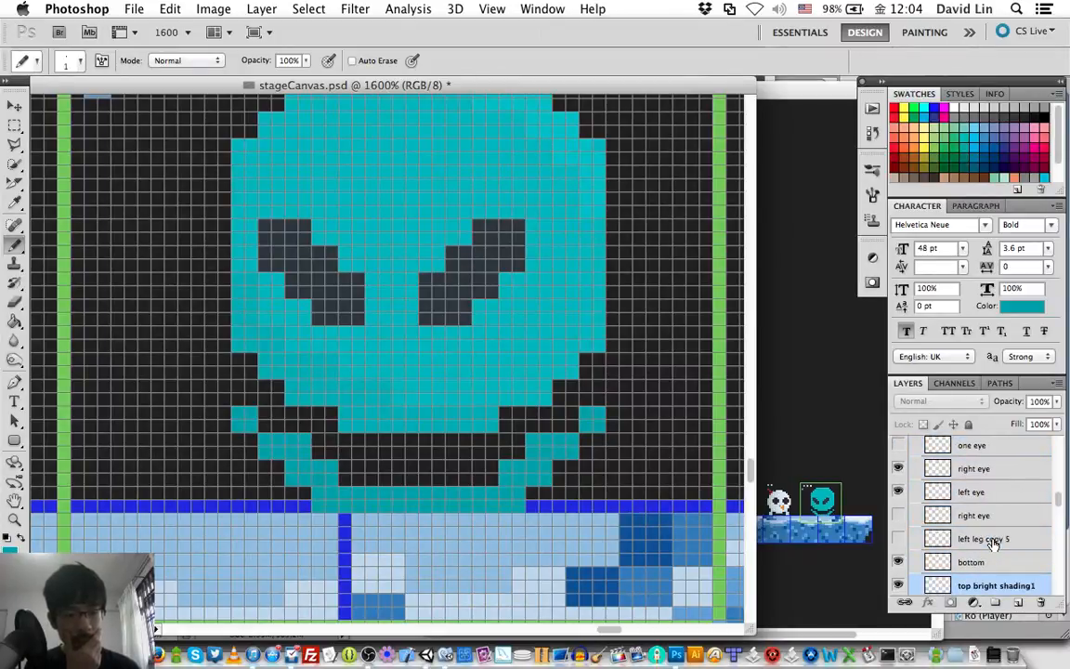
key(super+])
key(super+])
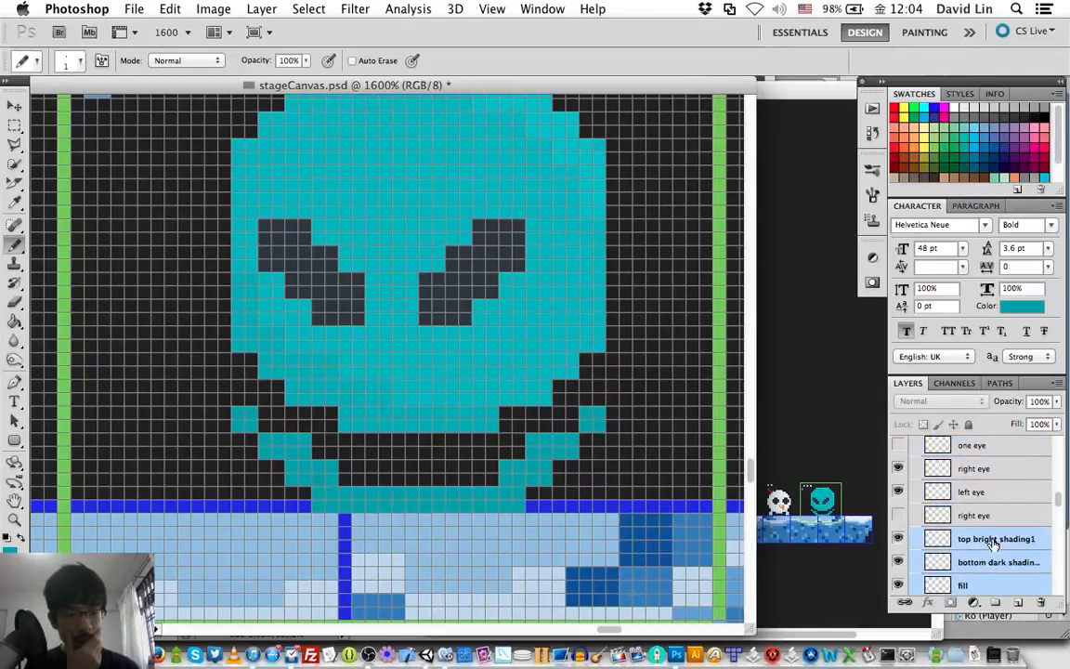
key(super+])
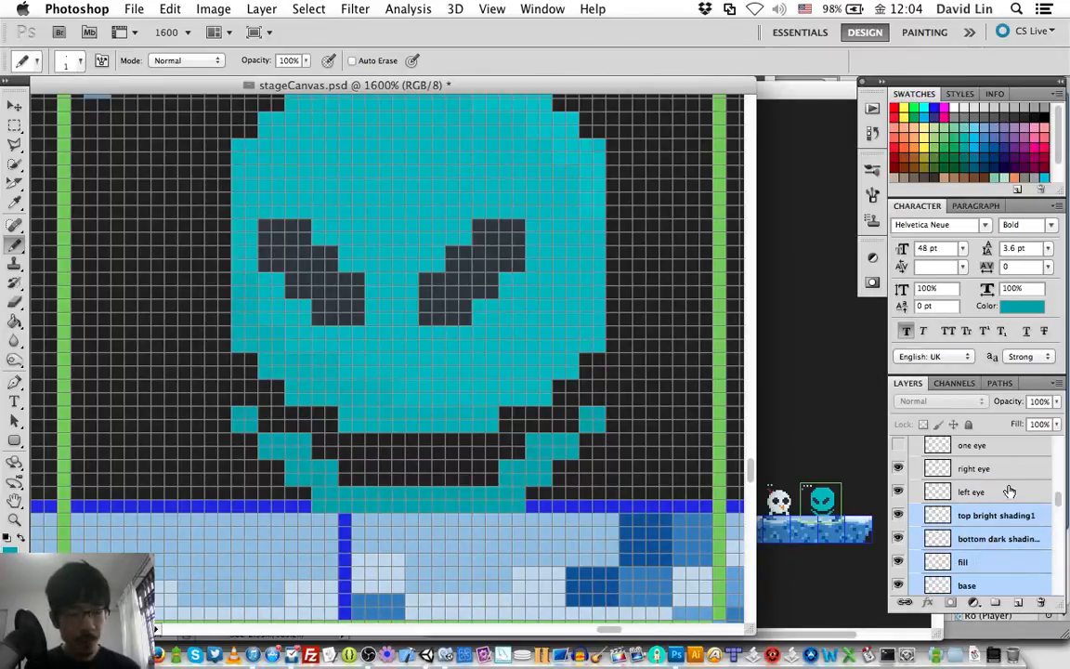
Add the visible left and right eye layers to the selection, nudge the whole head up 1 pixel, and save the document
scroll(1003, 497, down, 3)
scroll(993, 517, up, 3)
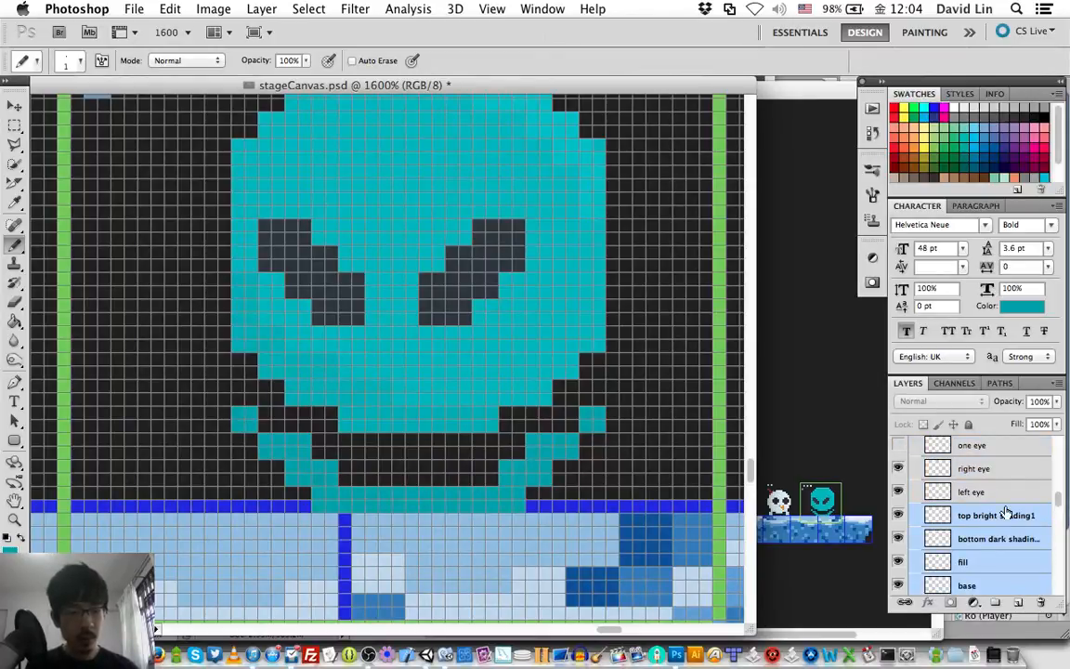
shift+click(1006, 490)
shift+click(1008, 470)
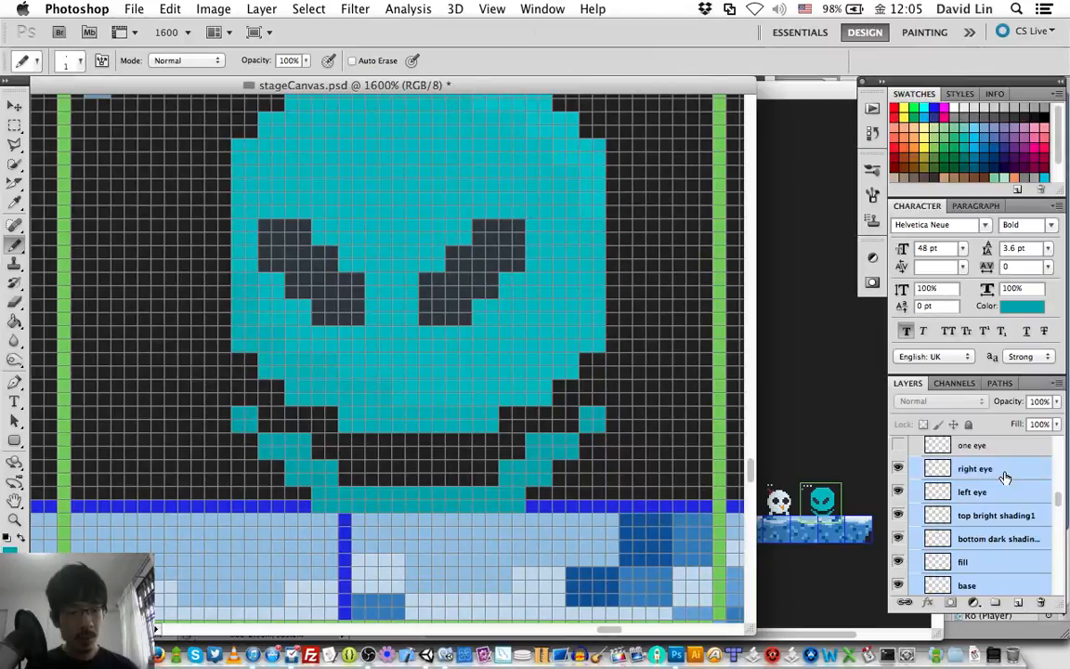
key(v)
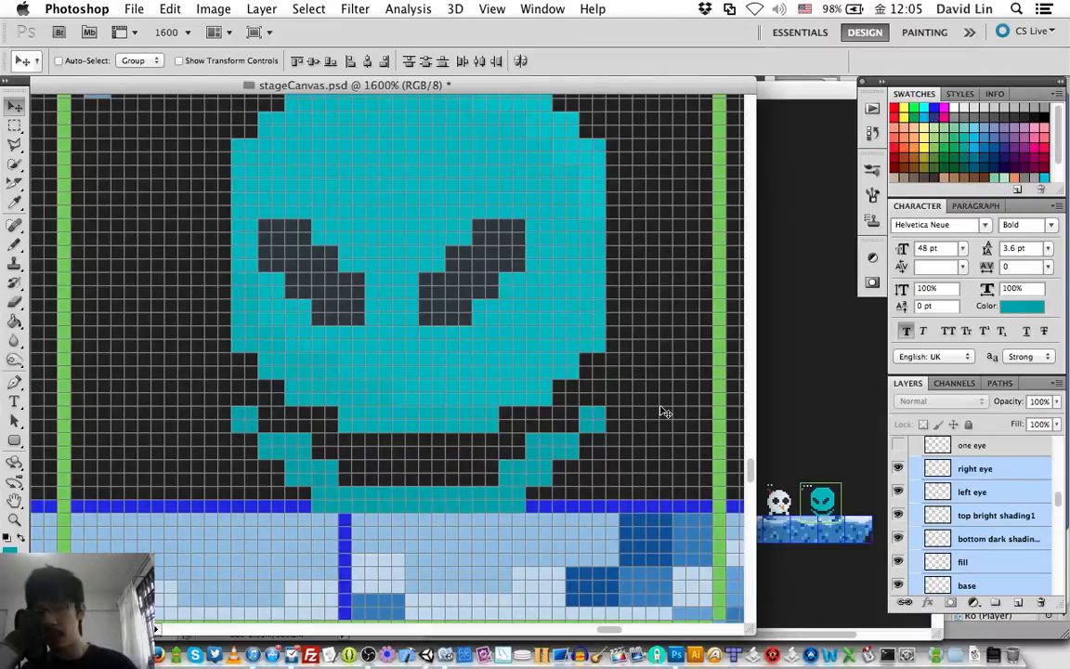
key(Up)
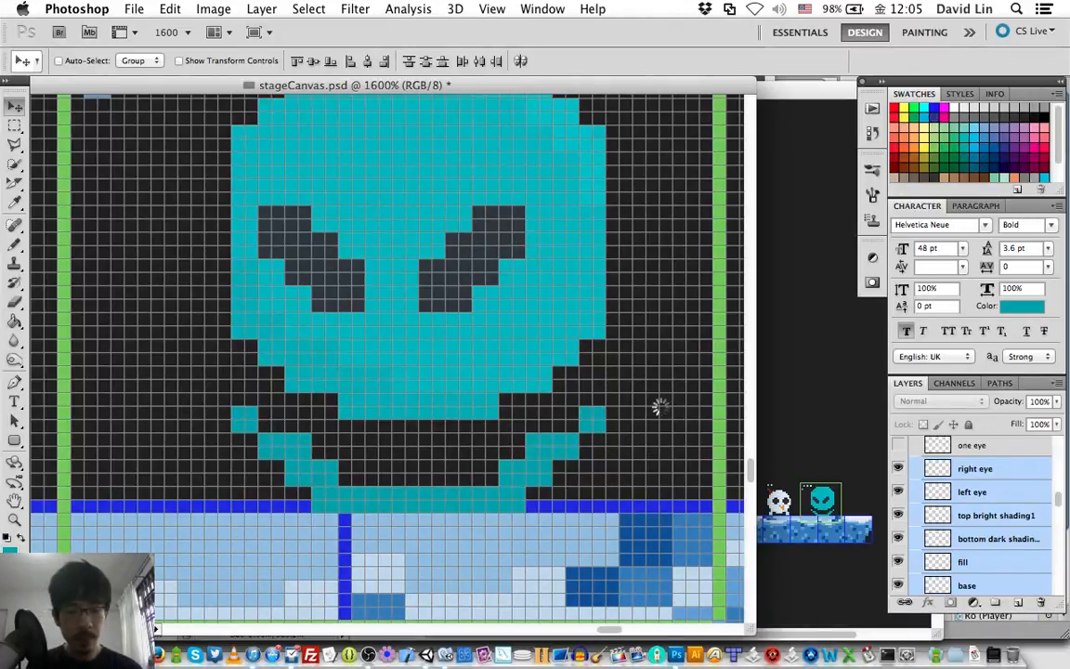
key(super+s)
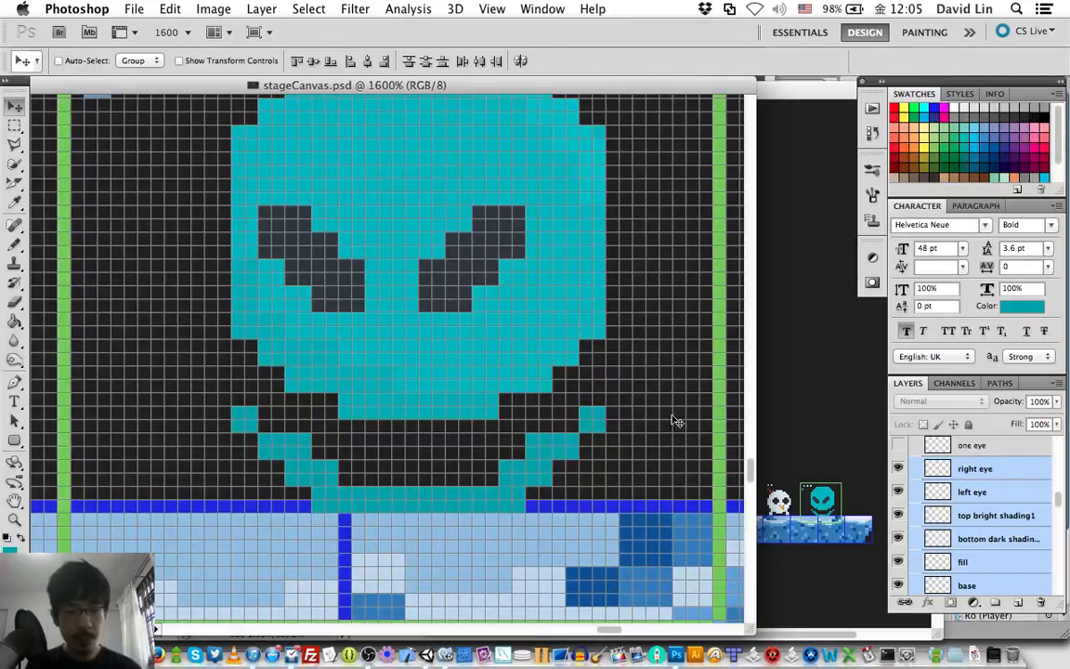
Collapse the New Block Enemy v3 IdleLeft 1 group and select it
scroll(918, 492, up, 5)
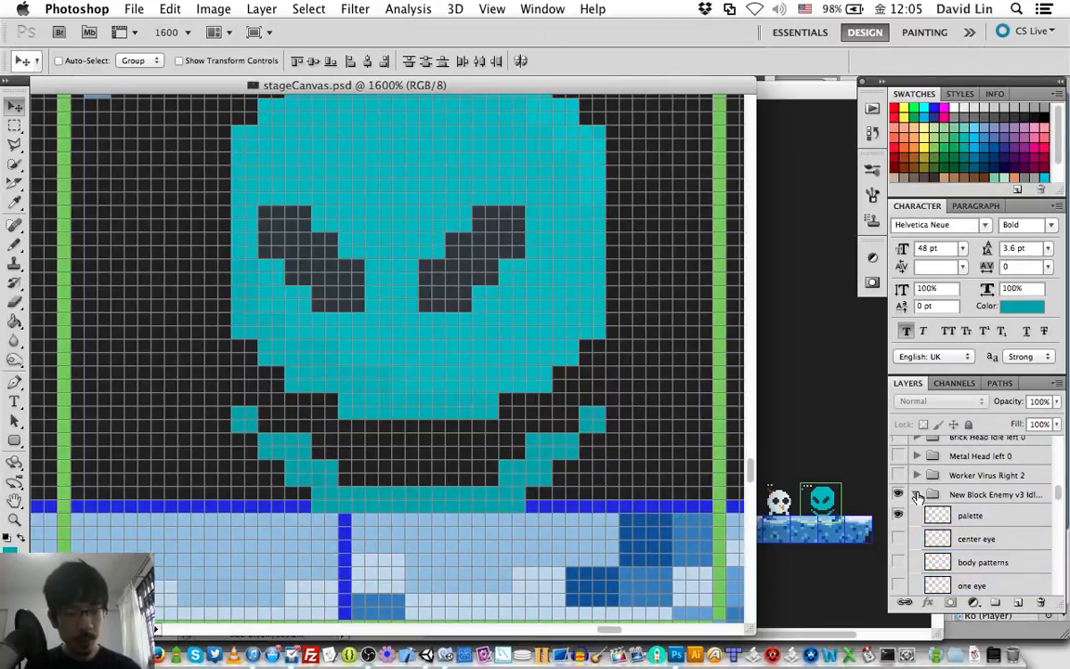
click(918, 495)
click(958, 495)
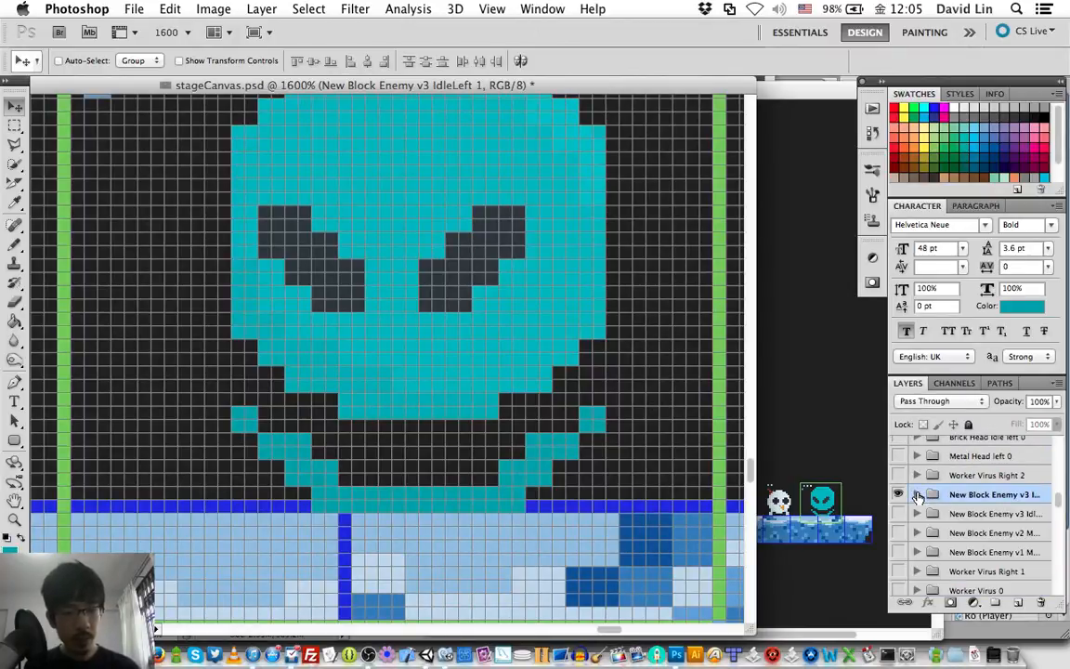
Duplicate the New Block Enemy v3 IdleLeft 1 group as "New Block Enemy v3 IdleLeft 2" and hide the original group
right_click(958, 497)
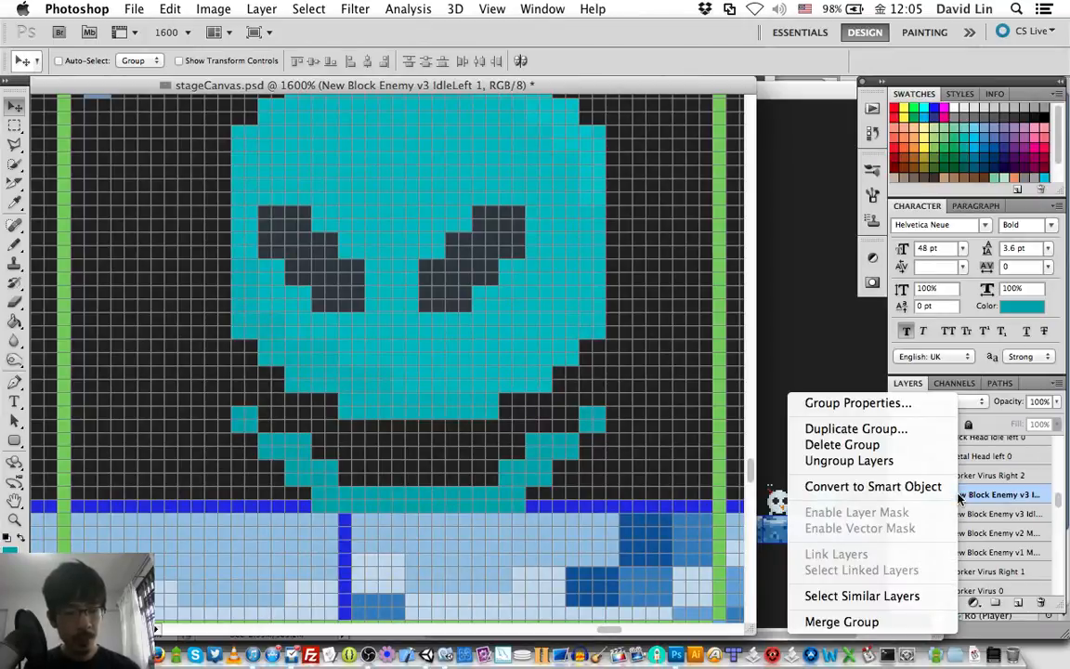
click(906, 430)
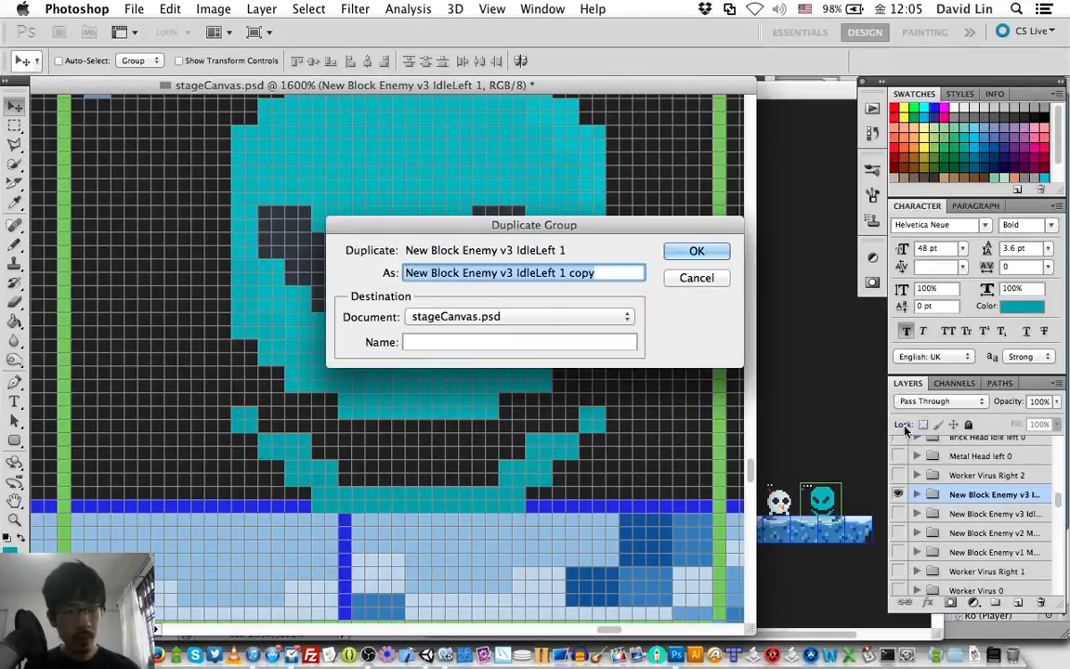
key(Right)
key(BackSpace)
key(BackSpace)
key(BackSpace)
key(BackSpace)
key(BackSpace)
key(BackSpace)
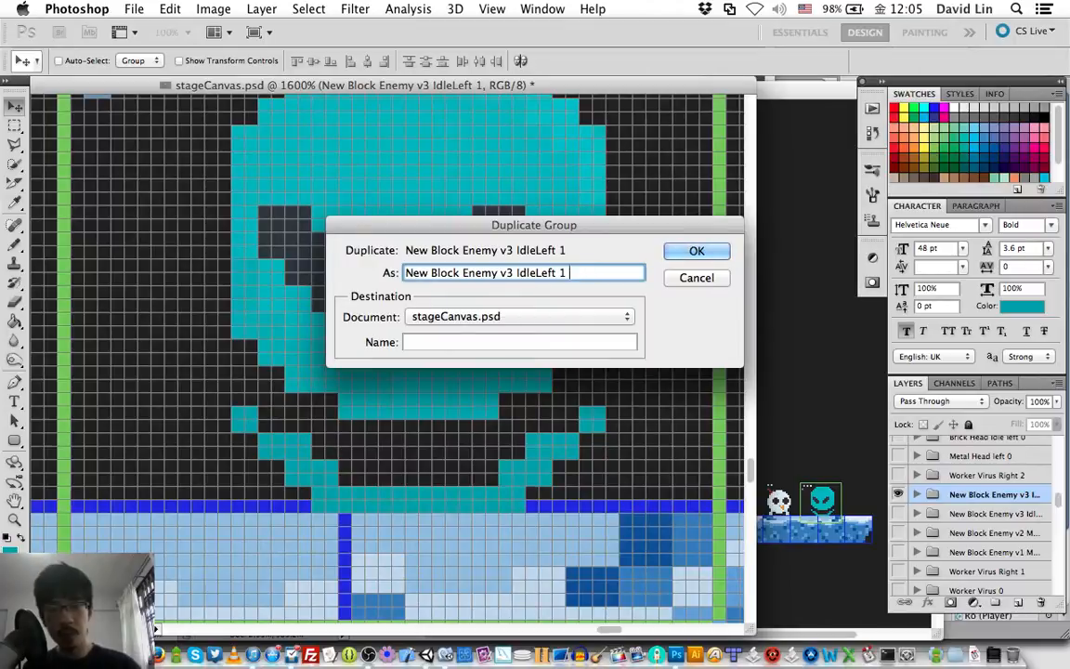
text(2)
key(Return)
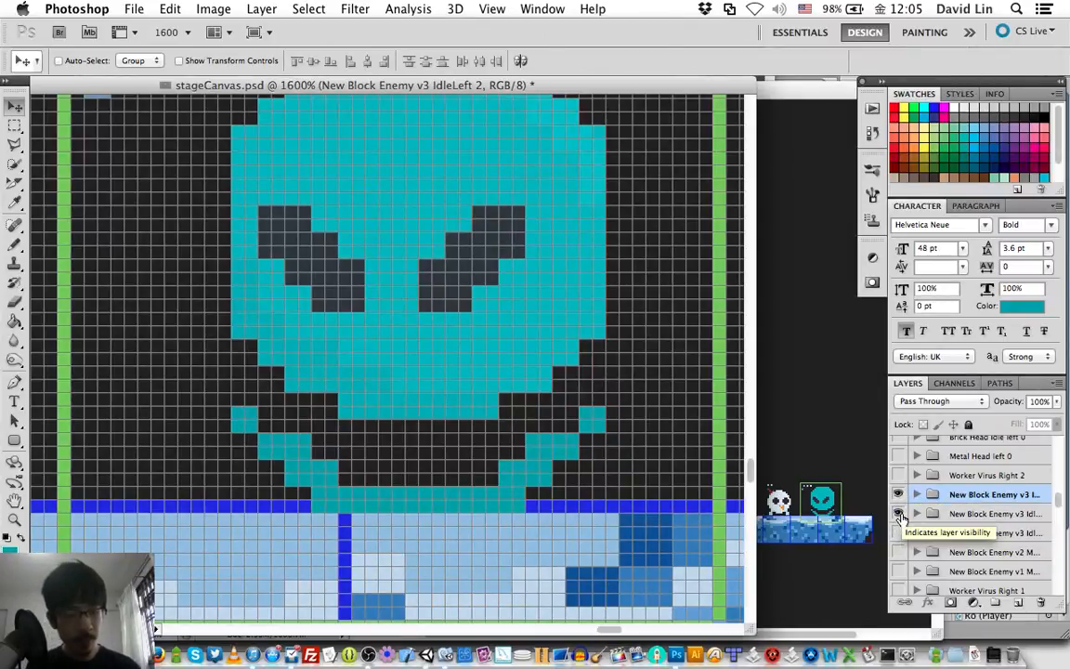
click(898, 514)
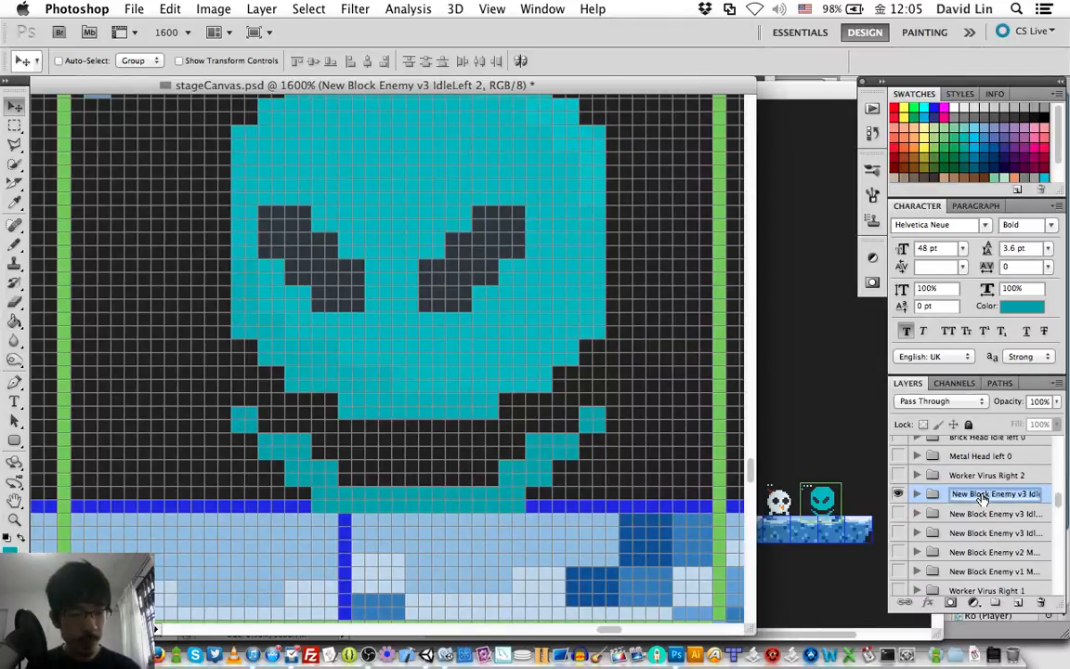
In the IdleLeft 2 group, select the layers from base up to the visible right eye, nudge them up 1 pixel, and save the document
click(917, 494)
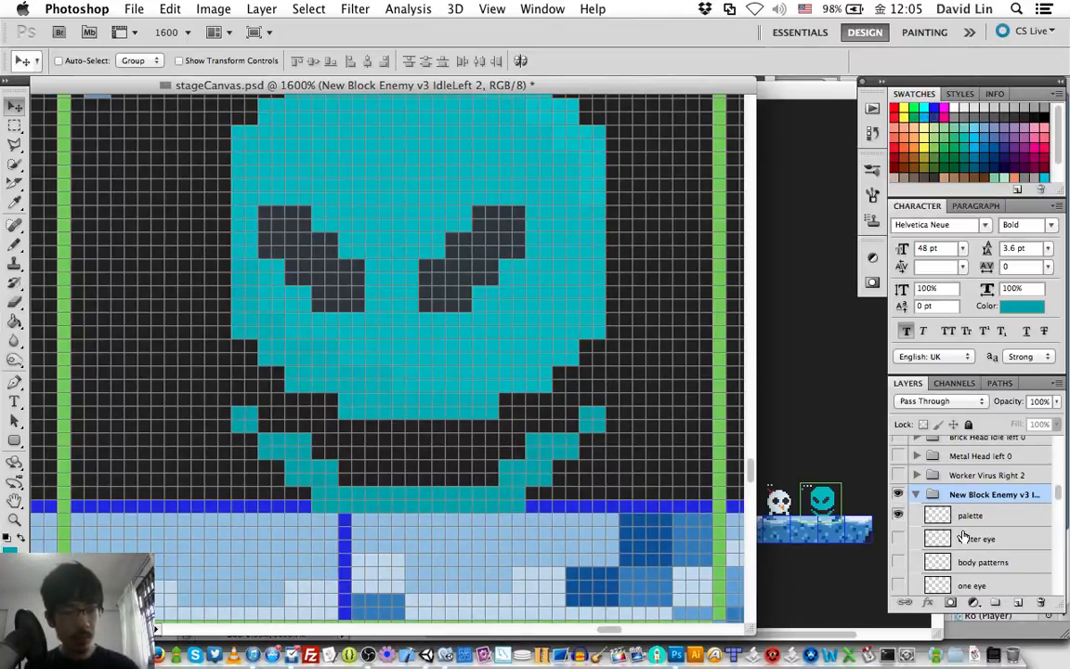
scroll(971, 537, down, 8)
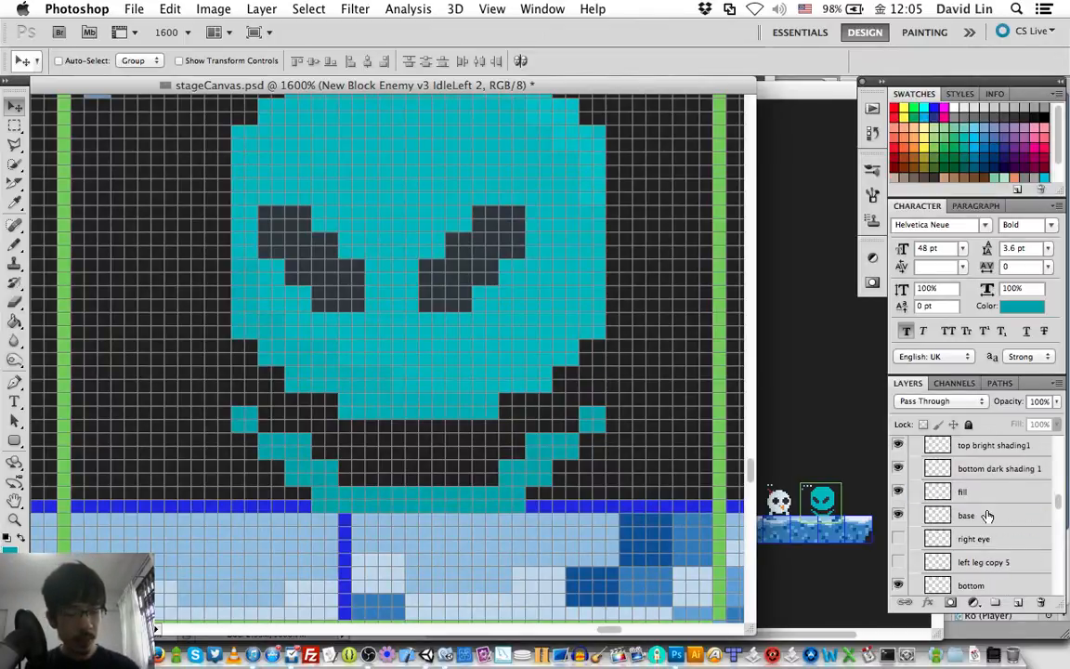
mouse_move(987, 516)
mouse_down()
mouse_move(905, 392)
mouse_move(981, 516)
mouse_up()
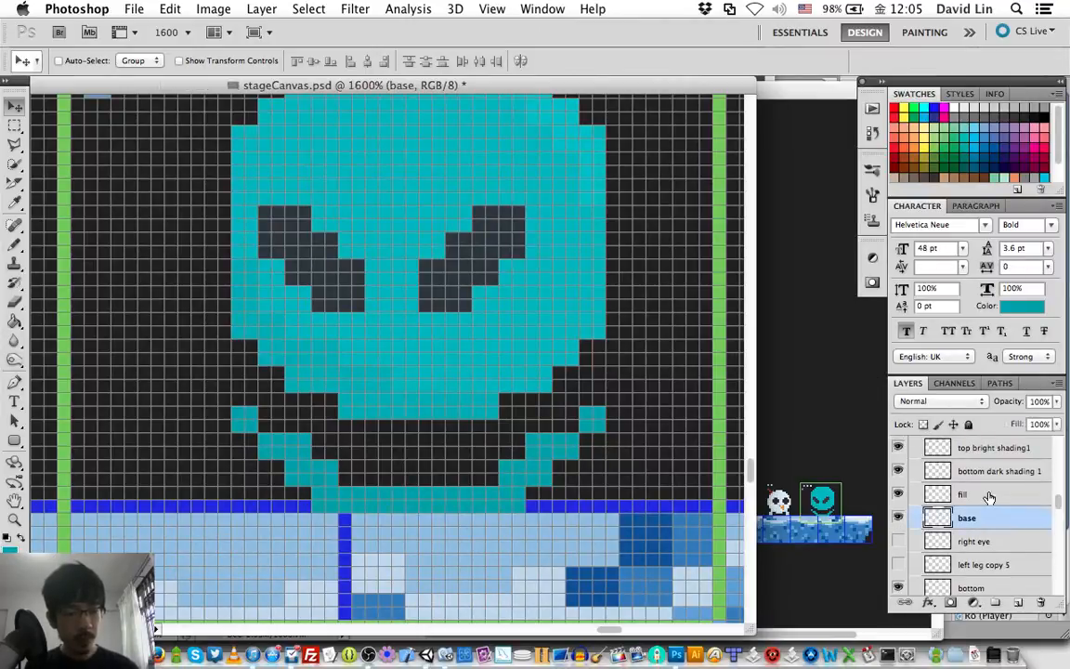
scroll(992, 483, up, 3)
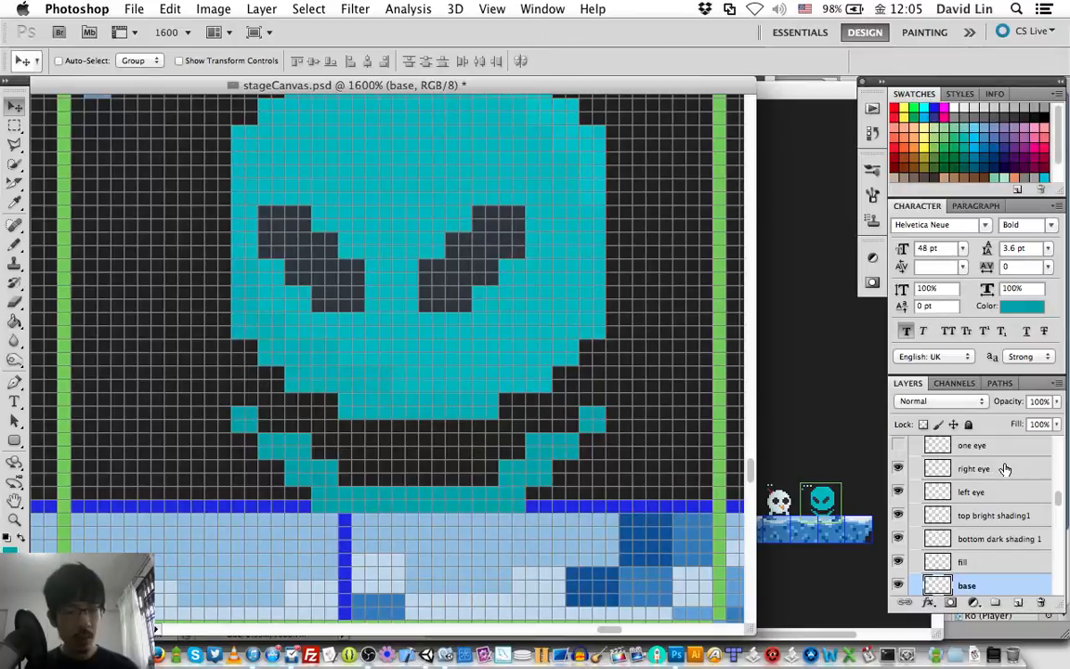
shift+click(995, 473)
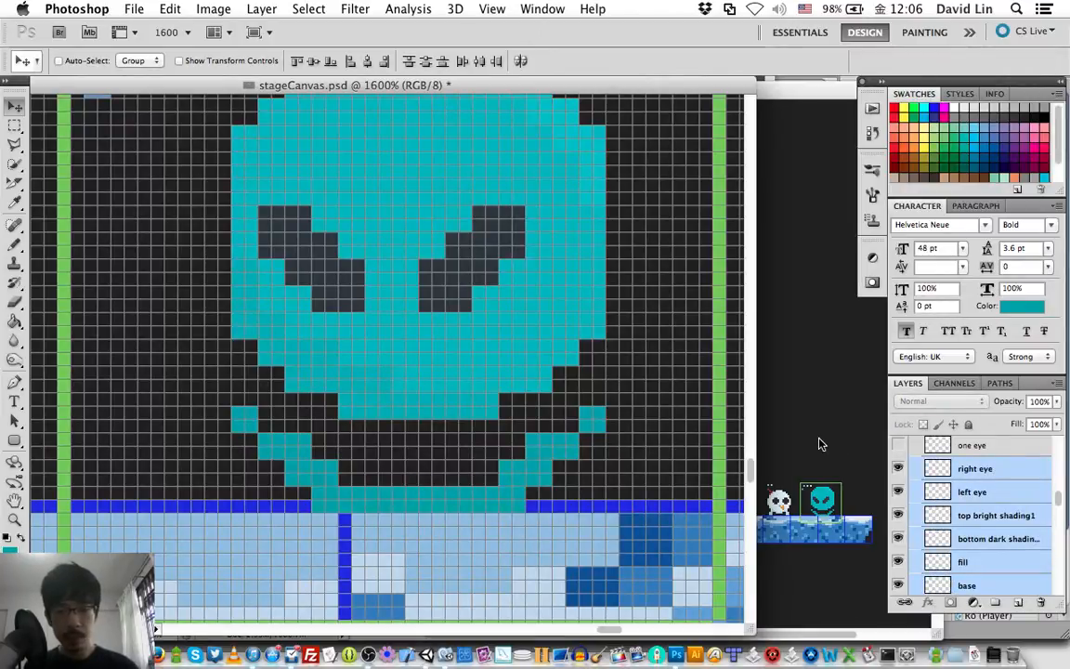
key(Up)
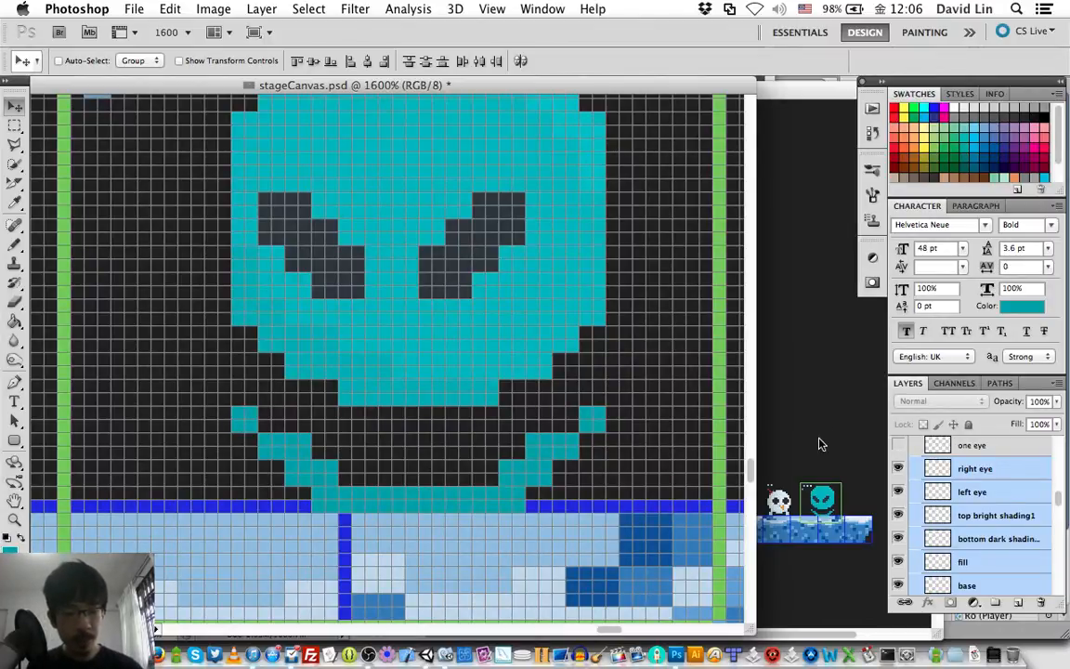
Select only the visible left eye and right eye layers of the IdleLeft 2 group and nudge them down 1 pixel
click(992, 492)
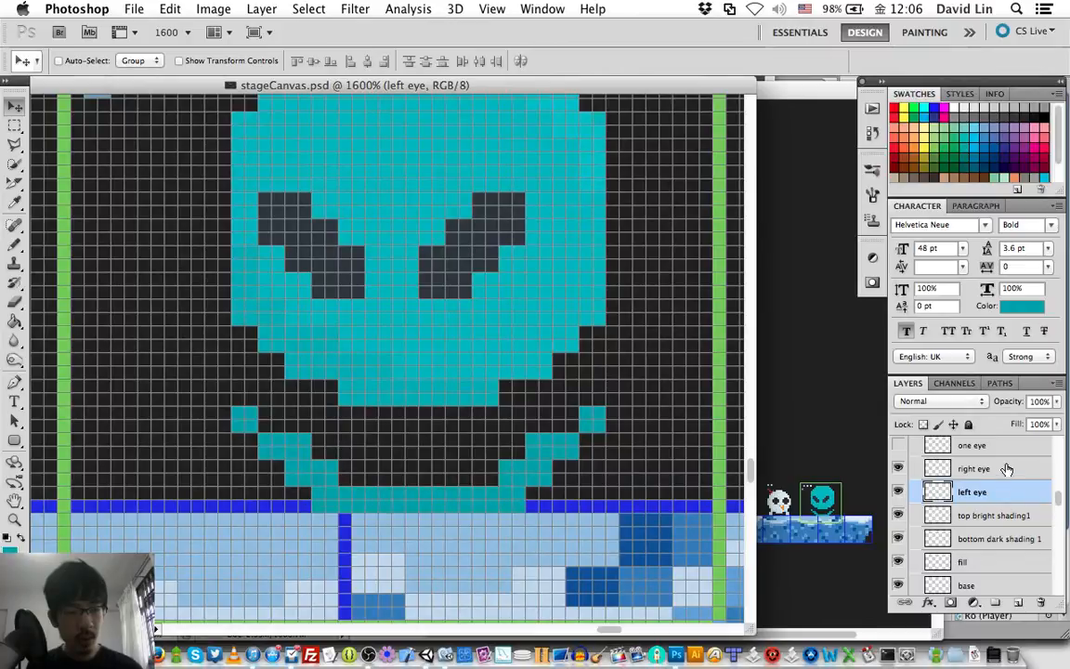
shift+click(1005, 469)
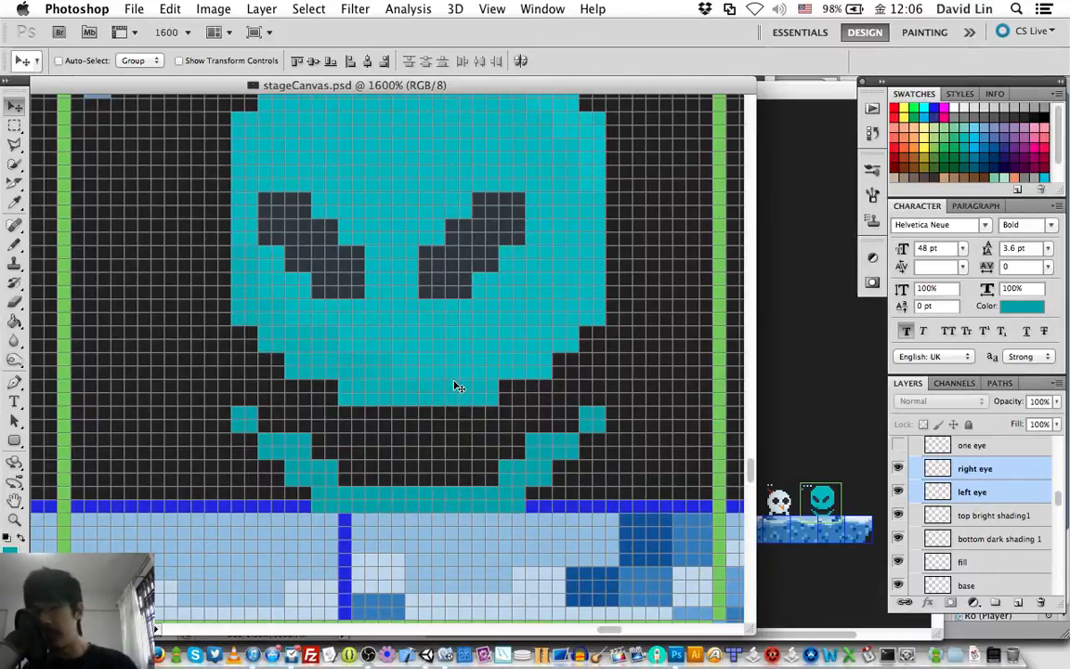
key(Down)
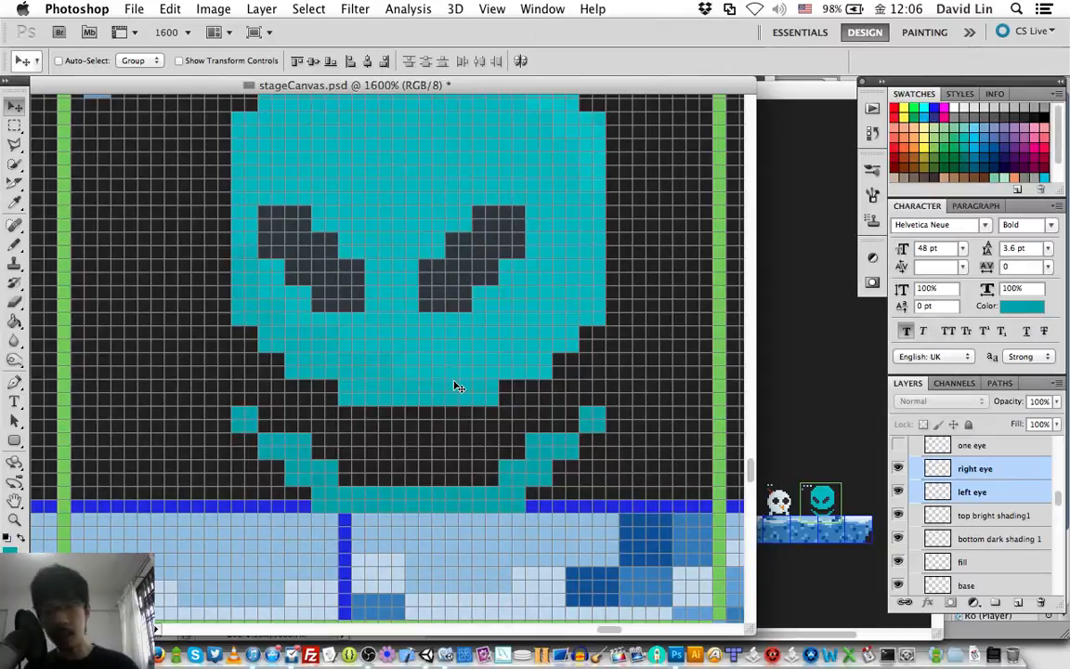
Collapse the IdleLeft 2 group, duplicate it as "New Block Enemy v3 IdleLeft 3", and hide the original group
scroll(963, 504, up, 3)
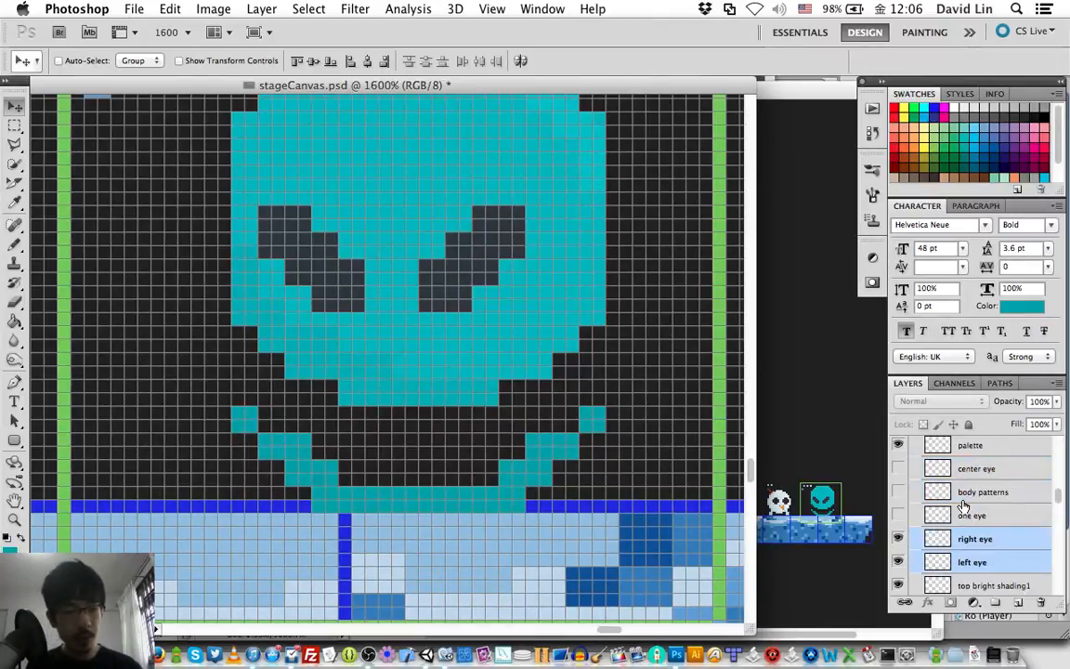
scroll(963, 505, up, 3)
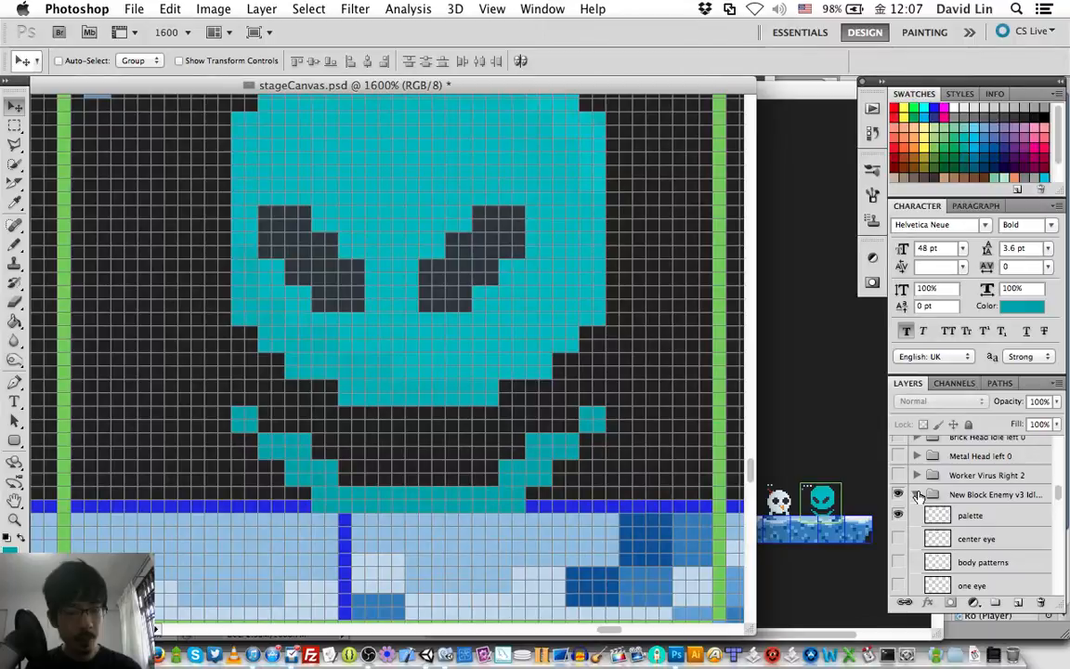
click(917, 495)
click(959, 495)
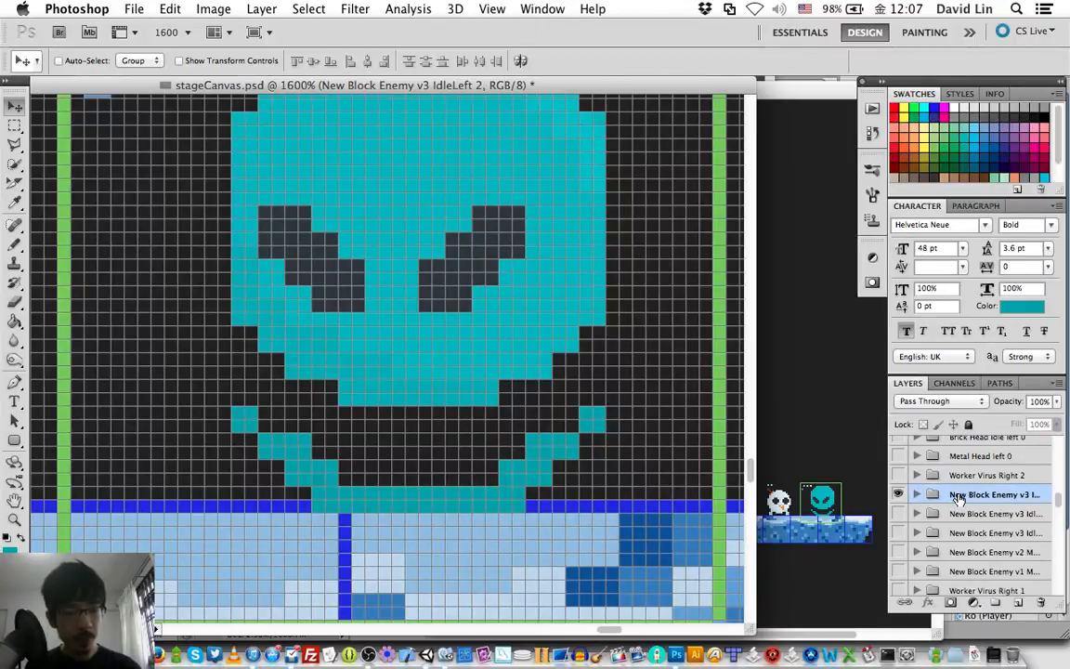
right_click(959, 497)
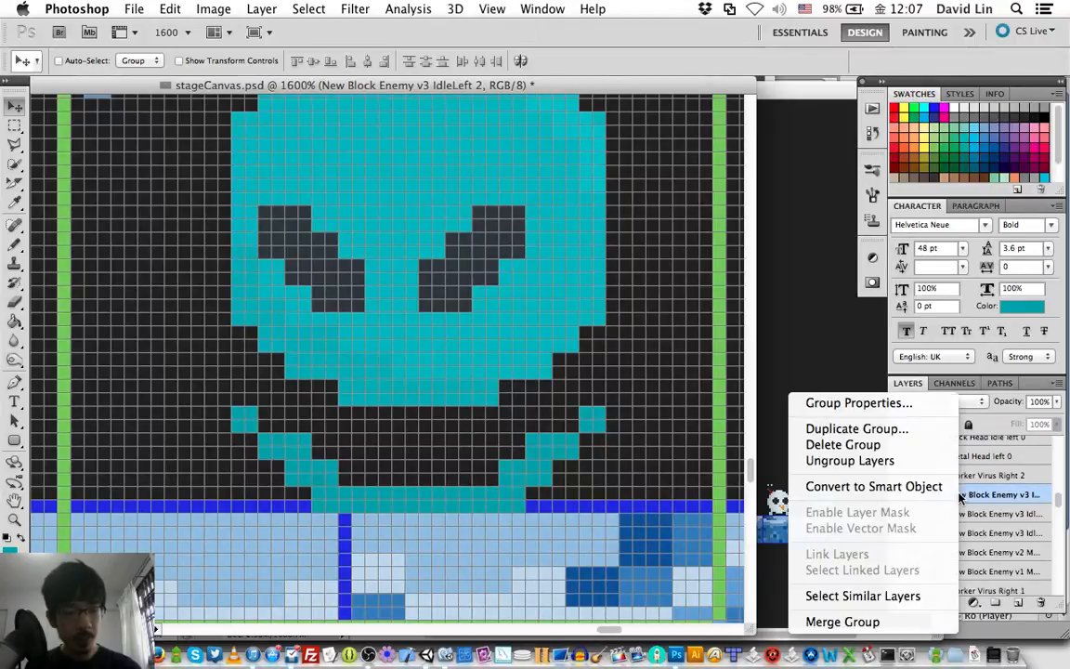
click(898, 428)
key(Right)
key(BackSpace)
key(BackSpace)
key(BackSpace)
key(BackSpace)
key(BackSpace)
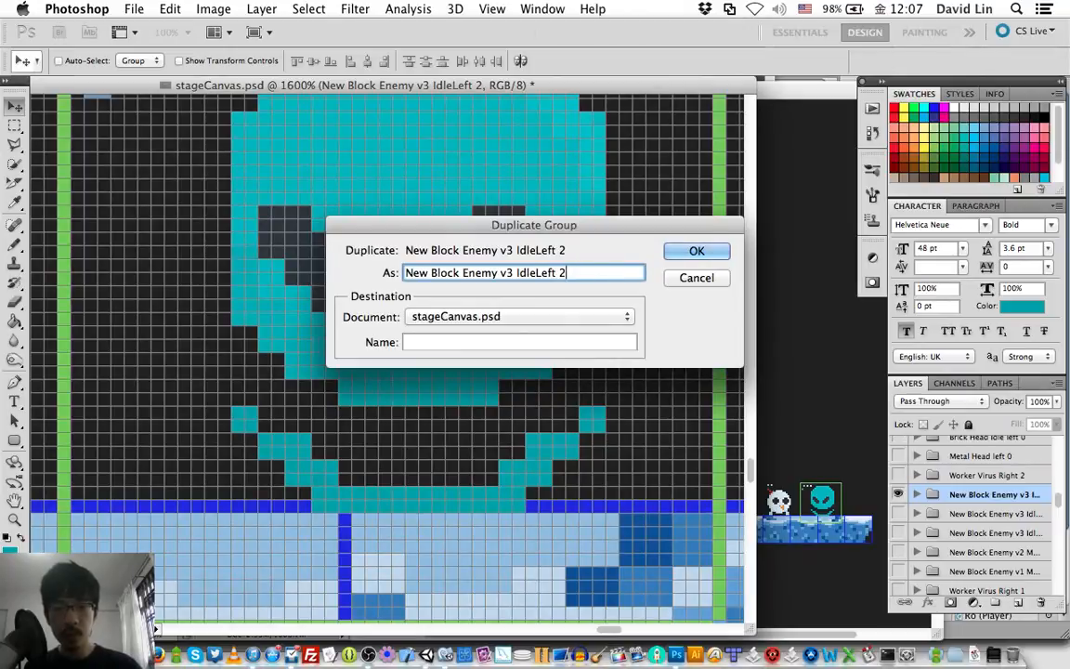
key(BackSpace)
text(3)
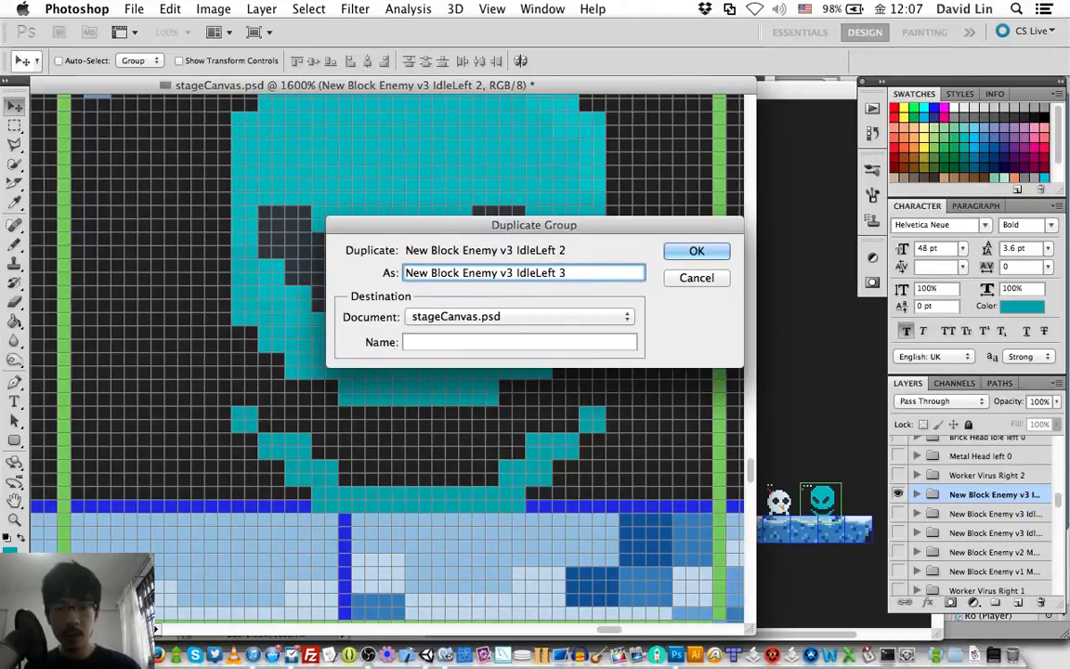
key(Return)
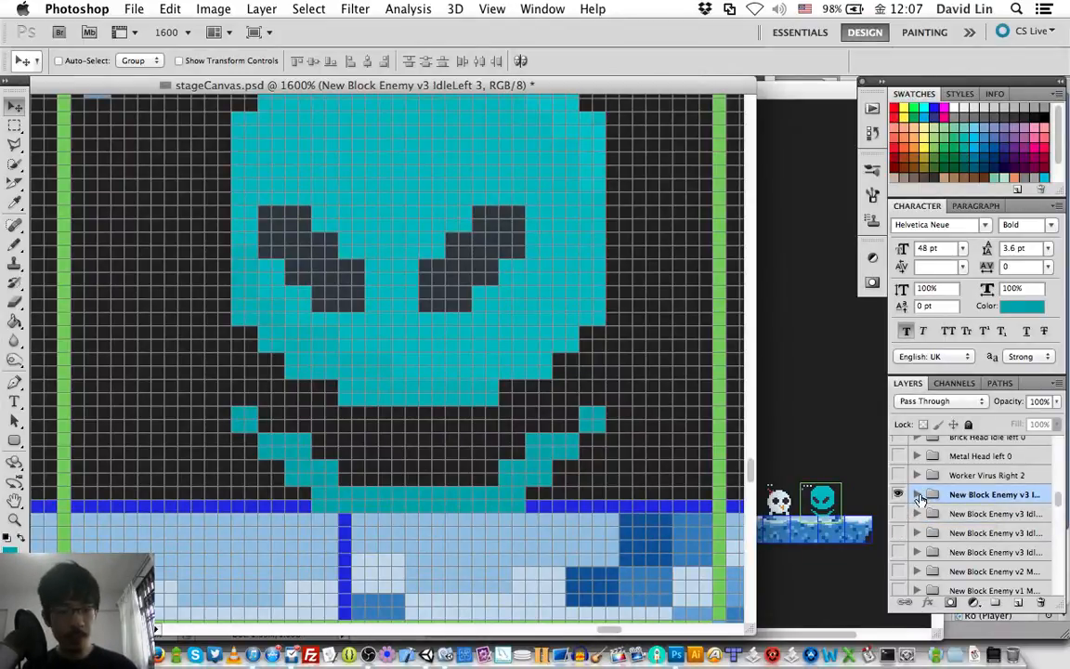
Expand the IdleLeft 3 group, select the layers from the visible right eye down to base, and nudge them up 1 pixel
click(916, 495)
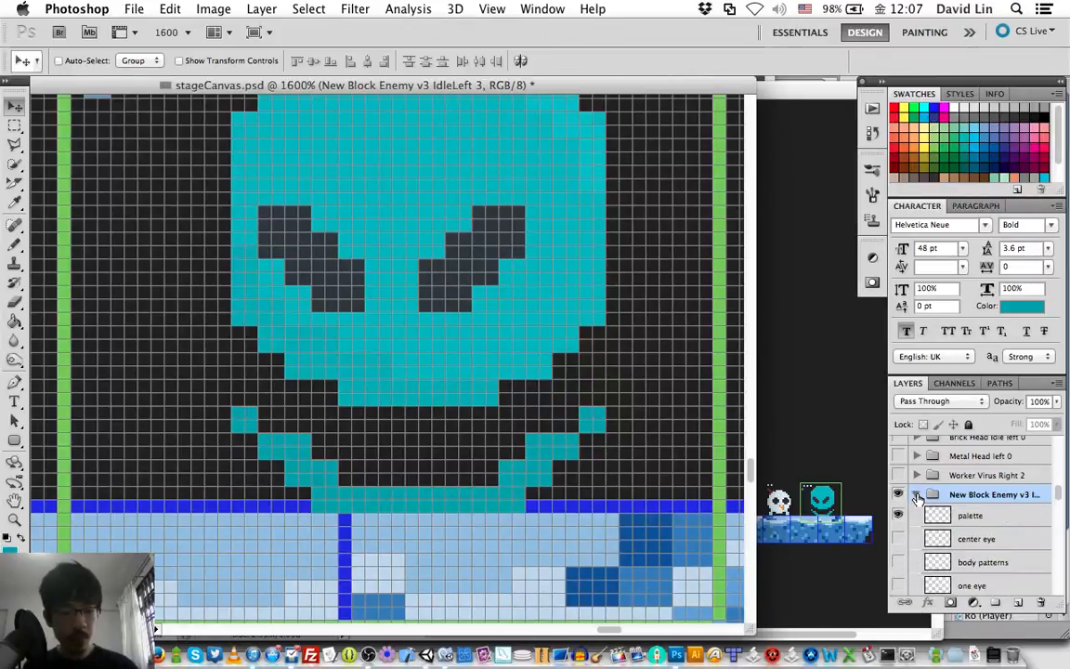
scroll(1001, 517, down, 4)
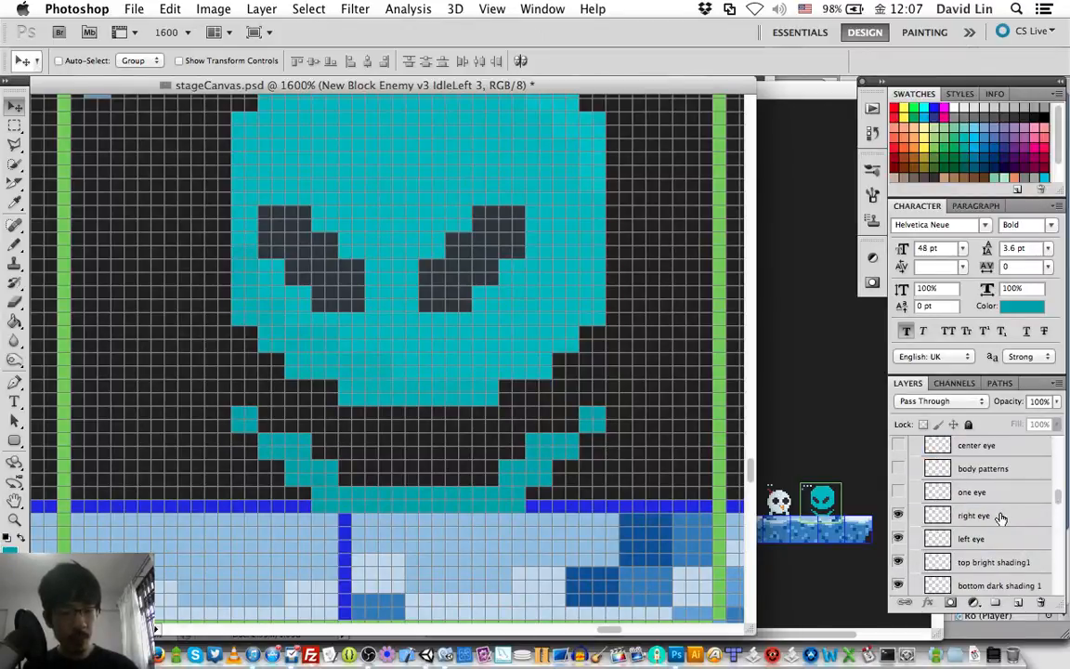
click(1000, 517)
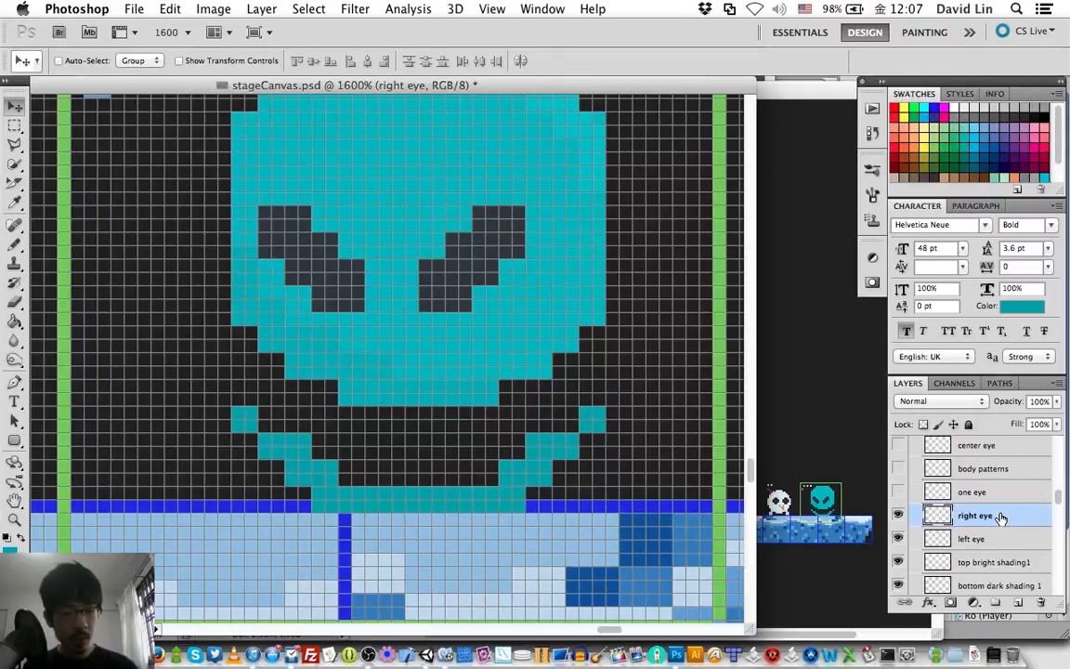
scroll(1003, 506, down, 3)
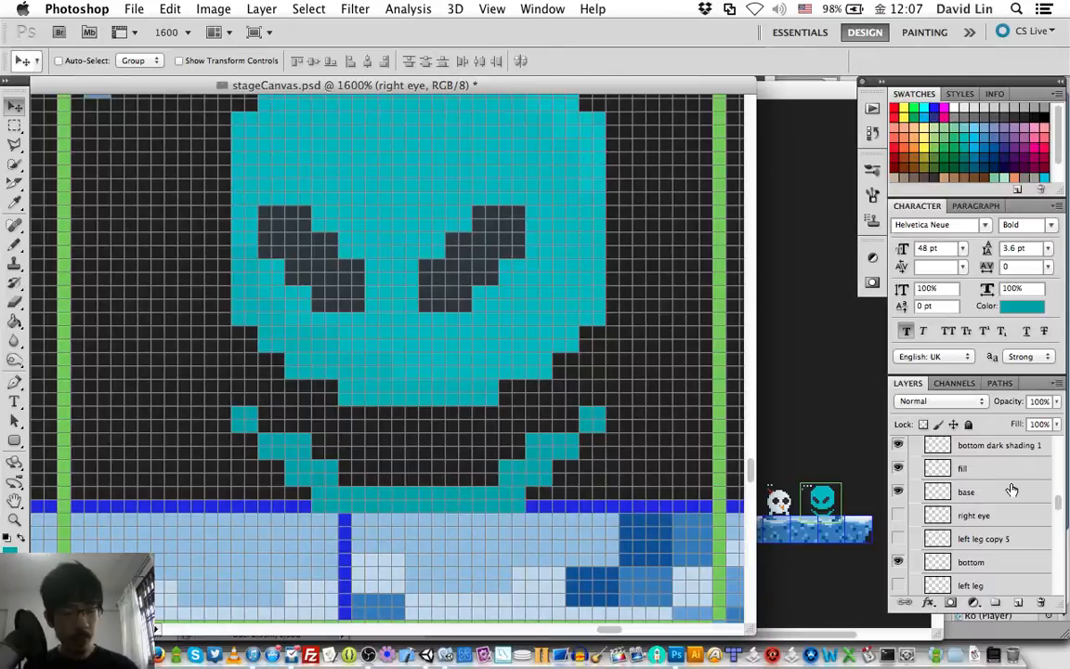
shift+click(1012, 490)
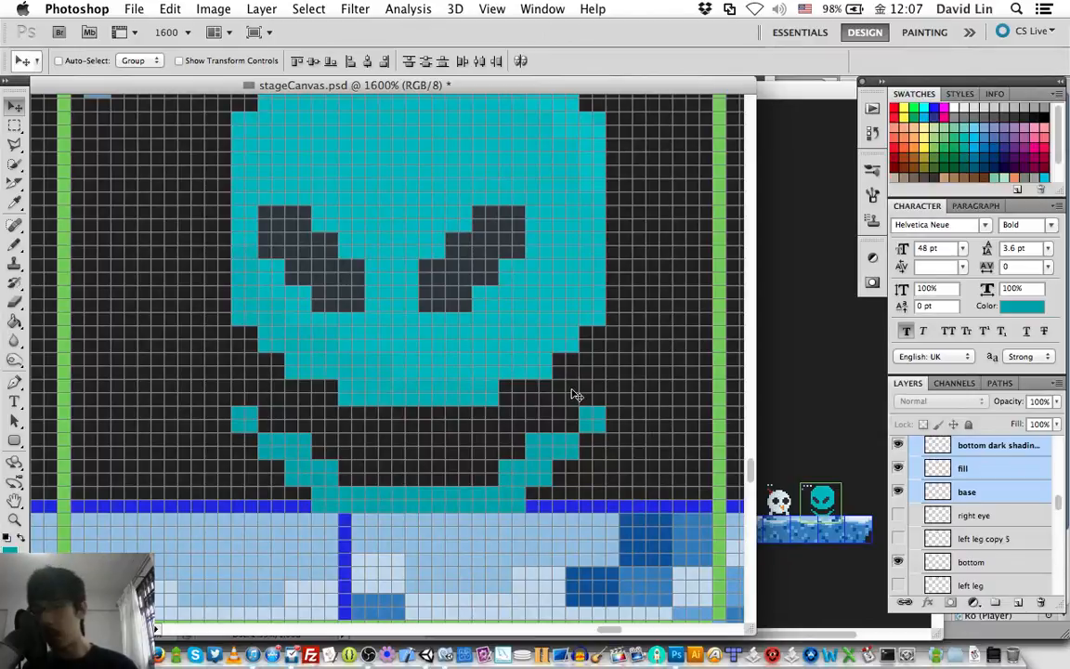
key(Up)
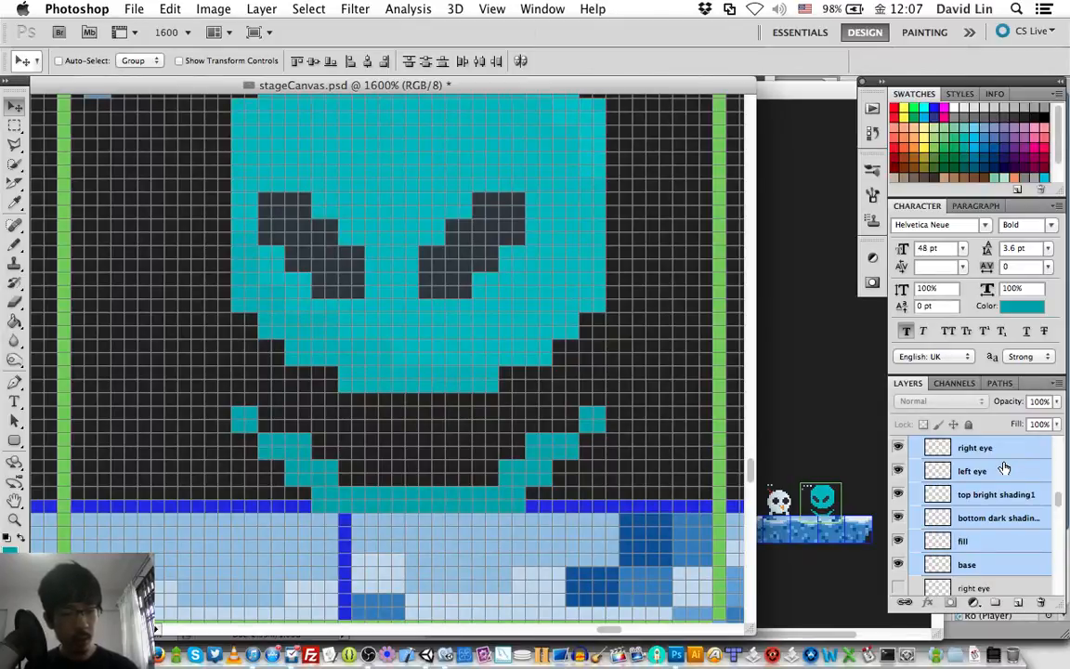
Select only the visible right eye and left eye layers of the IdleLeft 3 group, nudge them down 1 pixel, and save the document
mouse_move(1004, 467)
mouse_down()
mouse_move(911, 295)
mouse_move(1001, 447)
mouse_move(991, 499)
mouse_move(993, 479)
mouse_up()
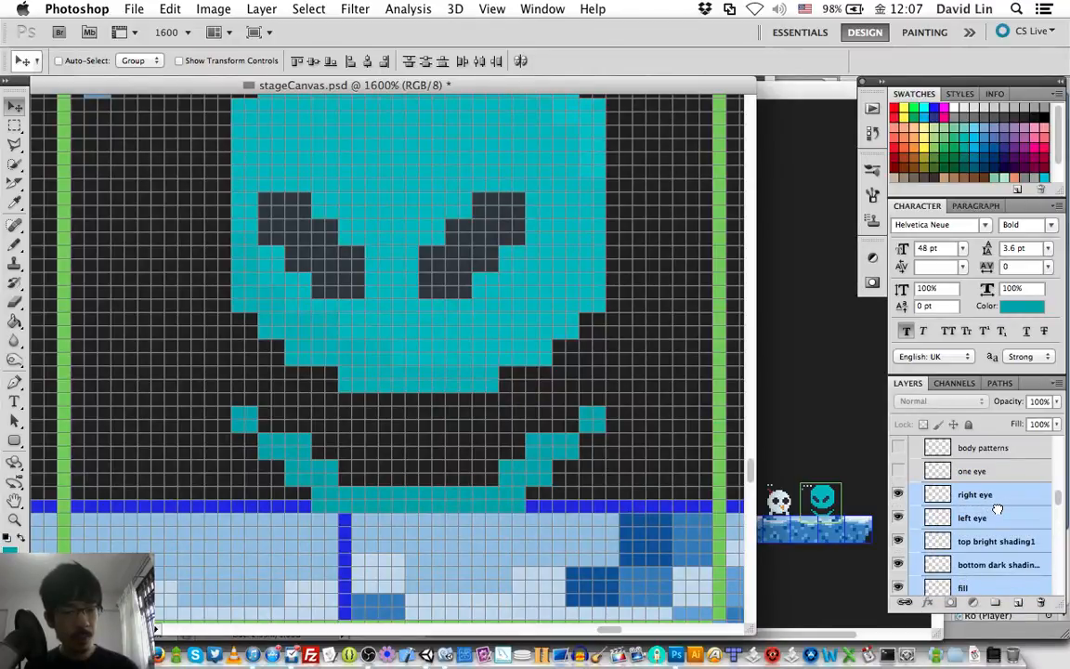
click(997, 503)
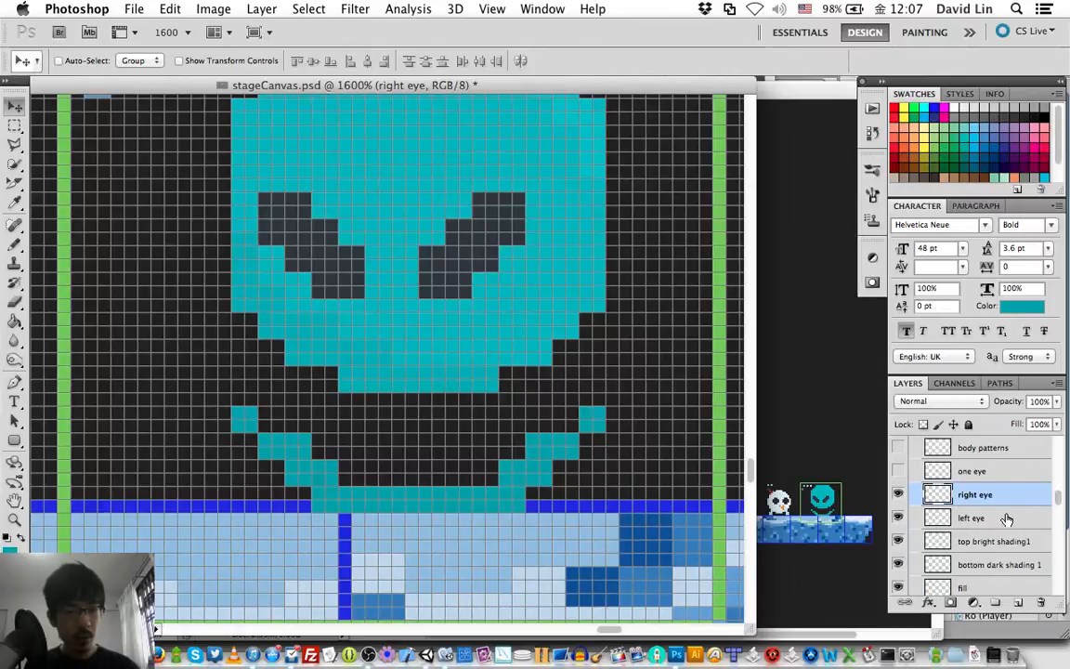
shift+click(1005, 518)
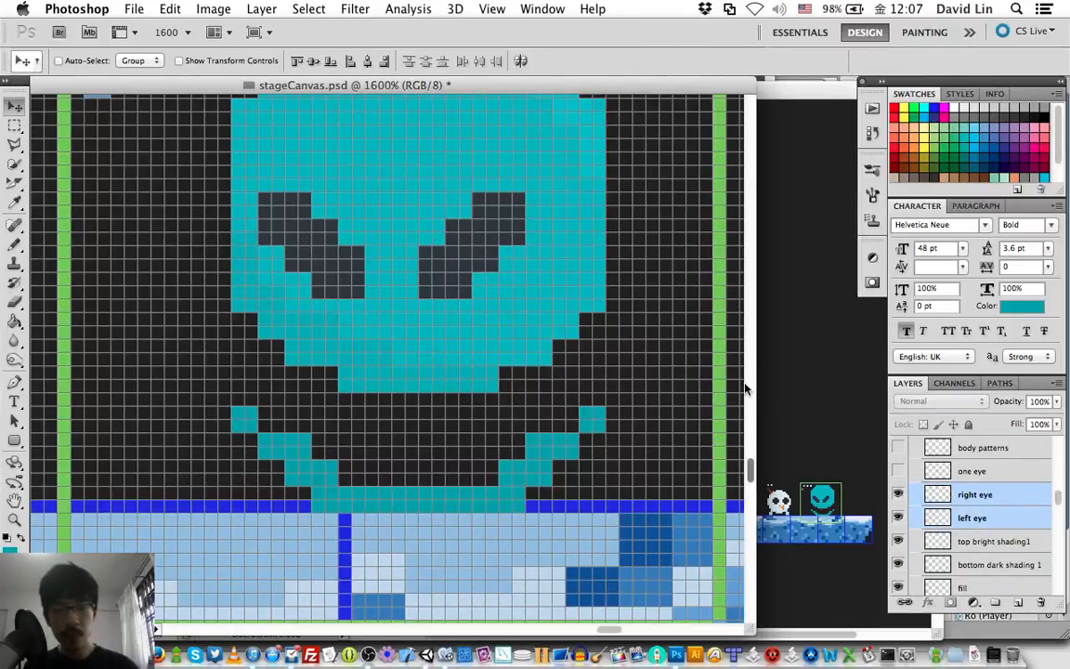
key(Down)
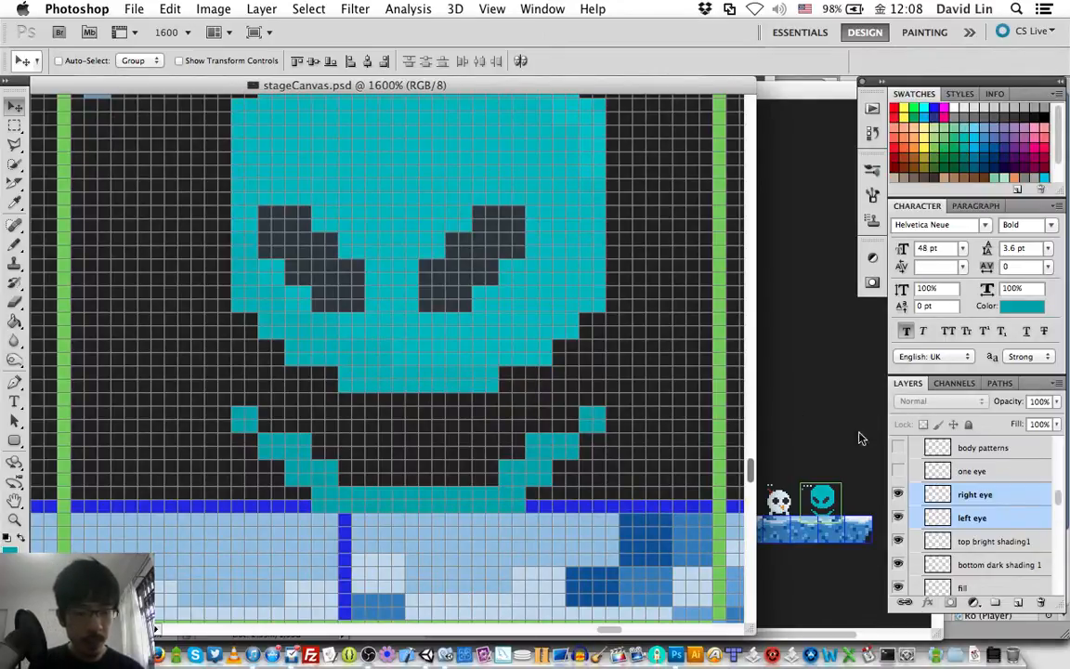
Collapse and hide the IdleLeft 3 group, and show the lowest New Block Enemy v3 idle group in the stack instead
scroll(985, 478, up, 5)
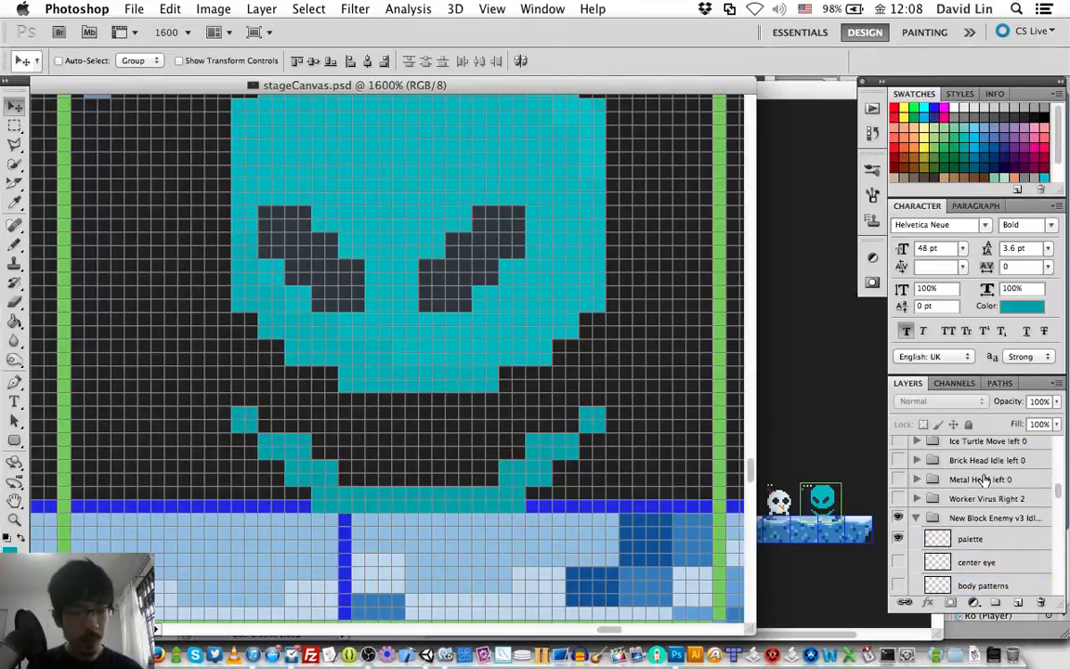
click(914, 523)
scroll(906, 515, down, 3)
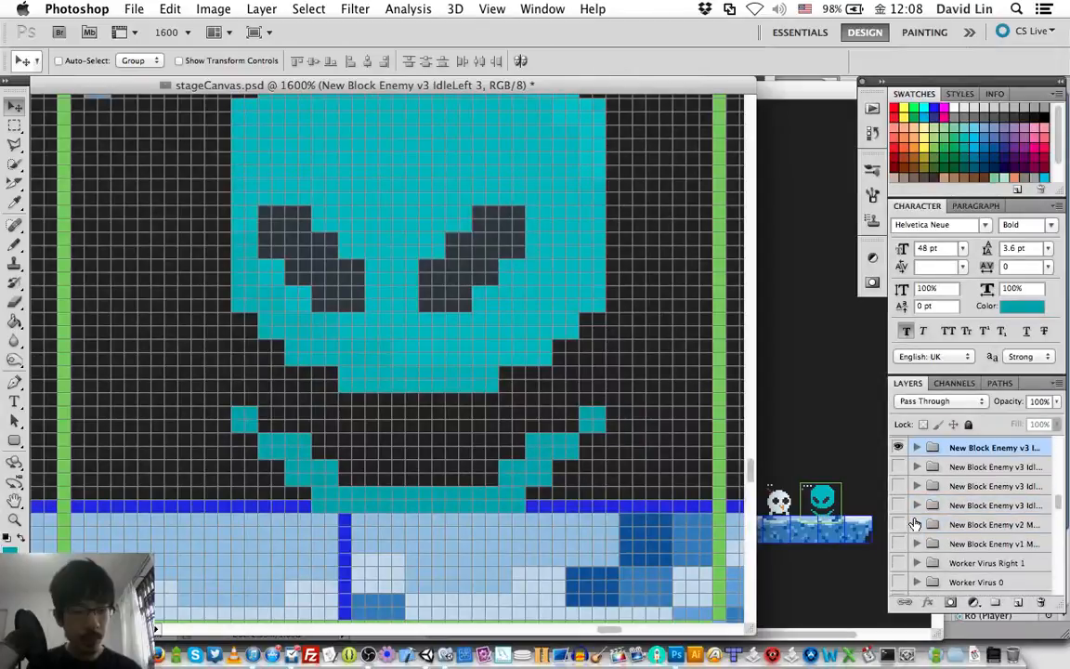
click(899, 450)
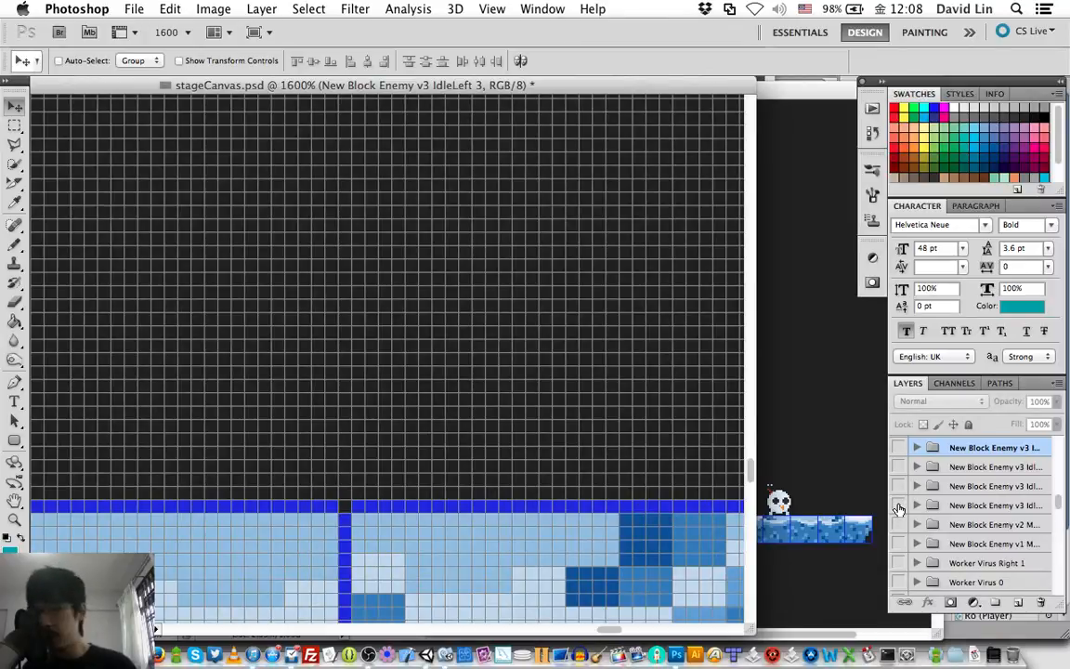
click(899, 507)
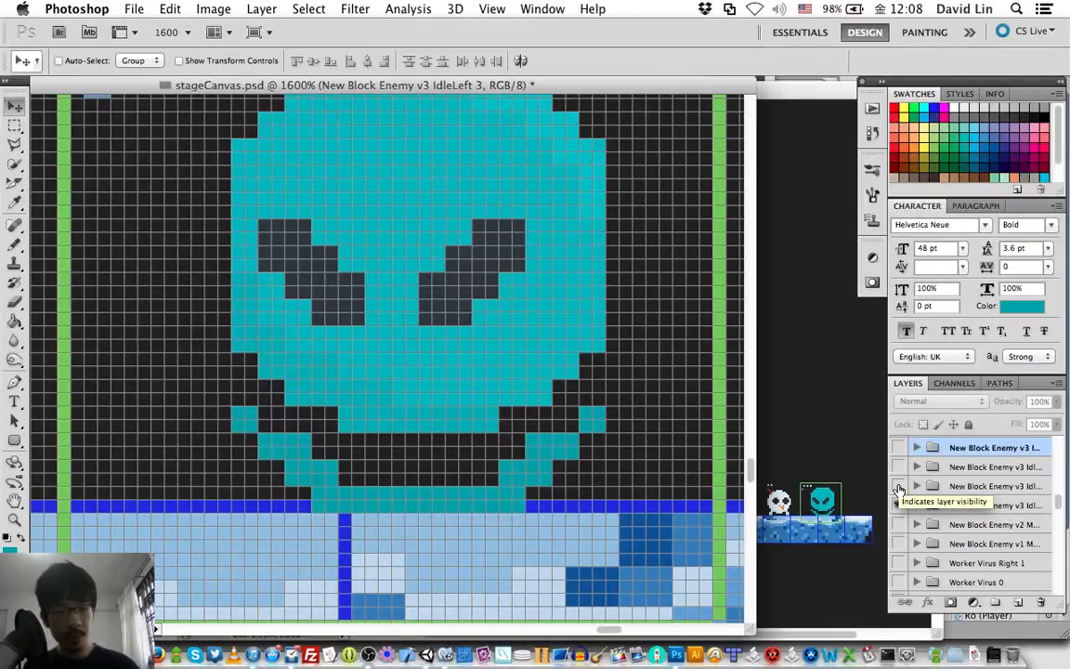
Preview the idle-left frames in order, showing one v3 idle group at a time from IdleLeft 0 up to IdleLeft 3
click(899, 490)
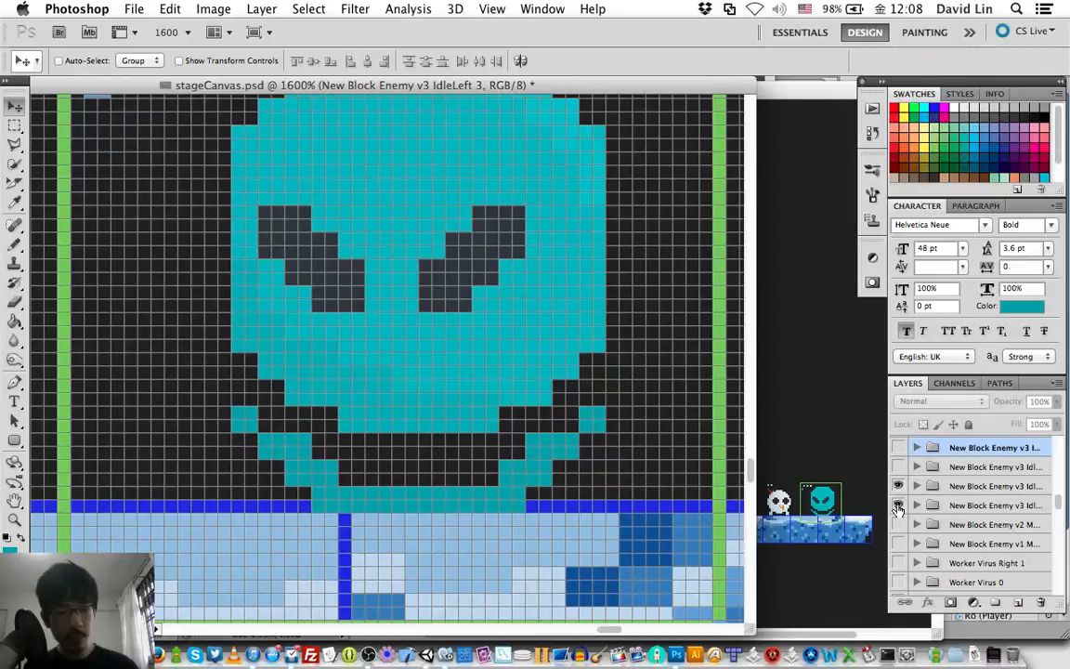
click(898, 507)
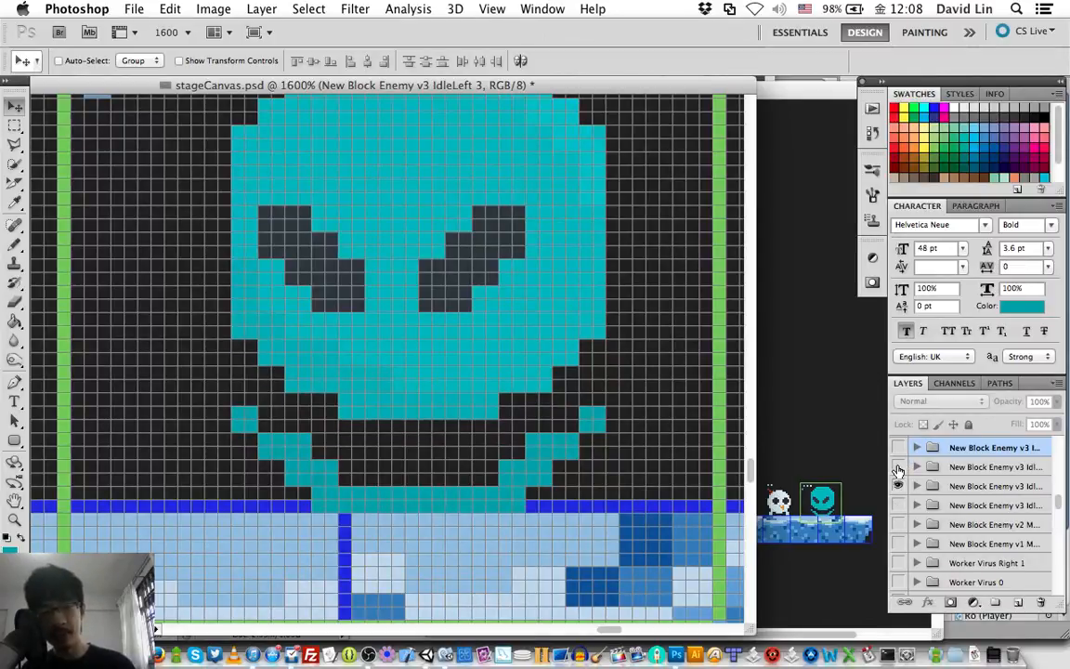
click(898, 471)
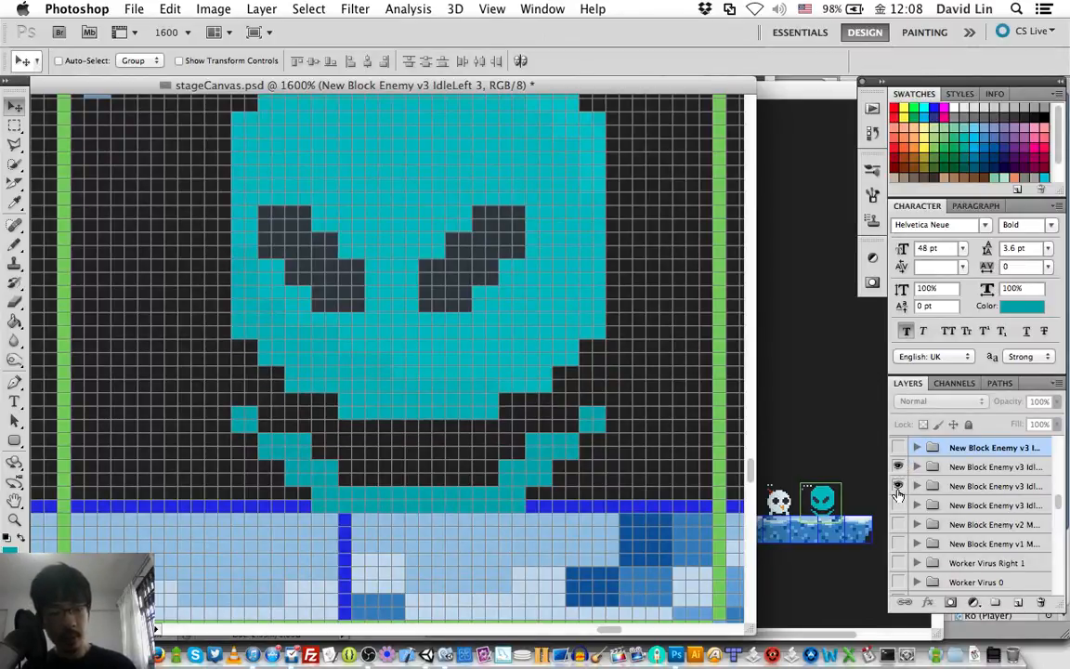
click(898, 490)
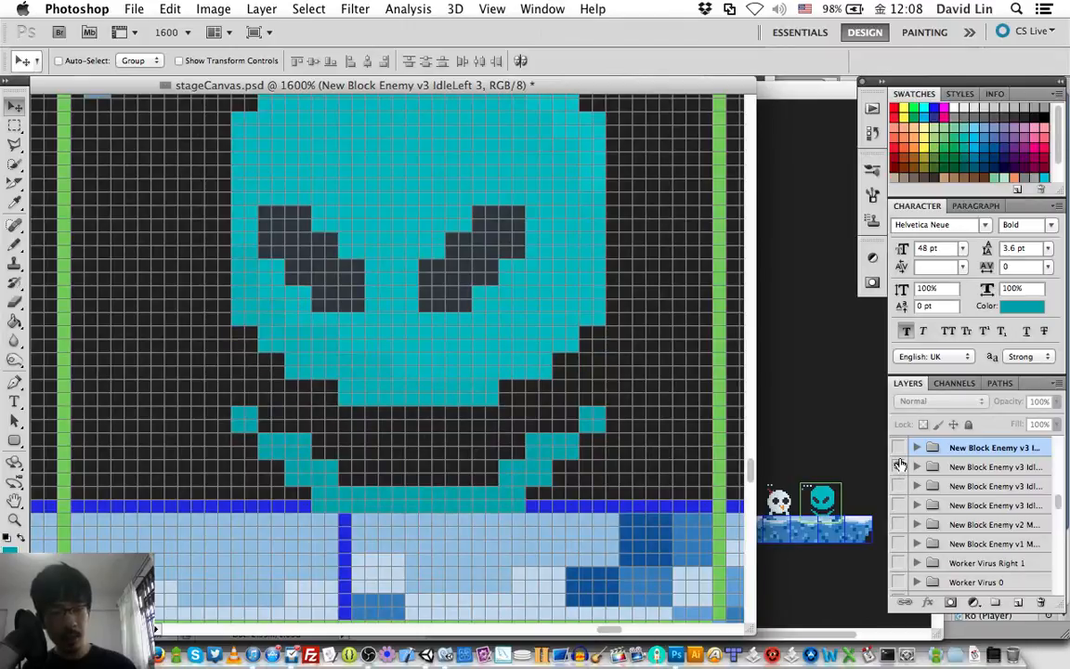
click(898, 449)
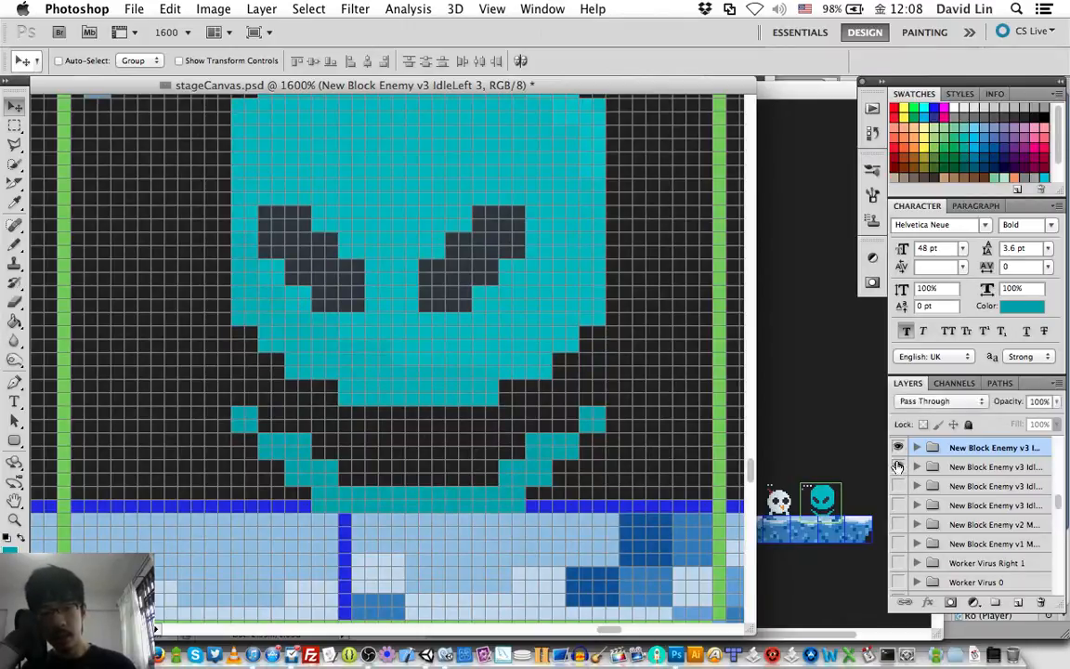
click(898, 467)
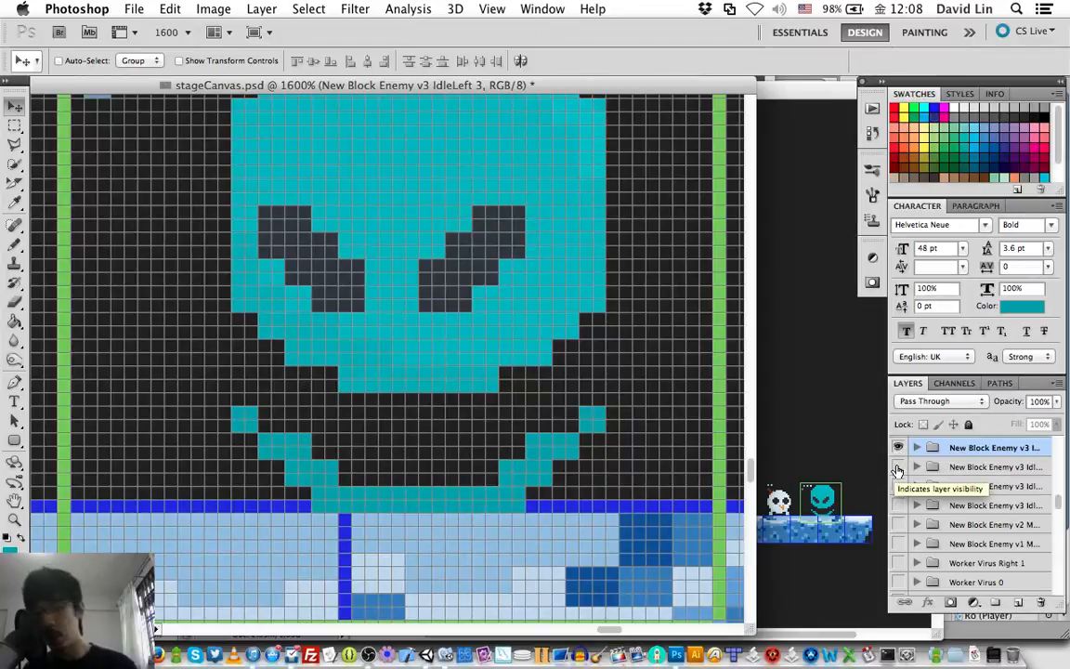
Step back through the idle-left frames until only the IdleLeft 0 group is shown, and save the document
click(897, 467)
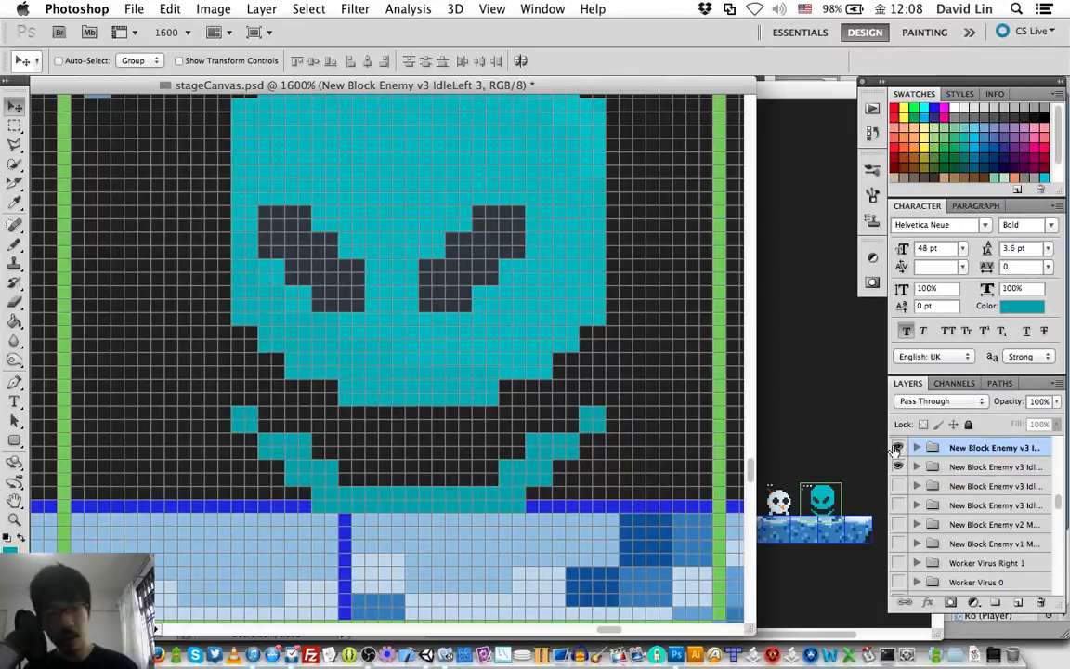
click(897, 448)
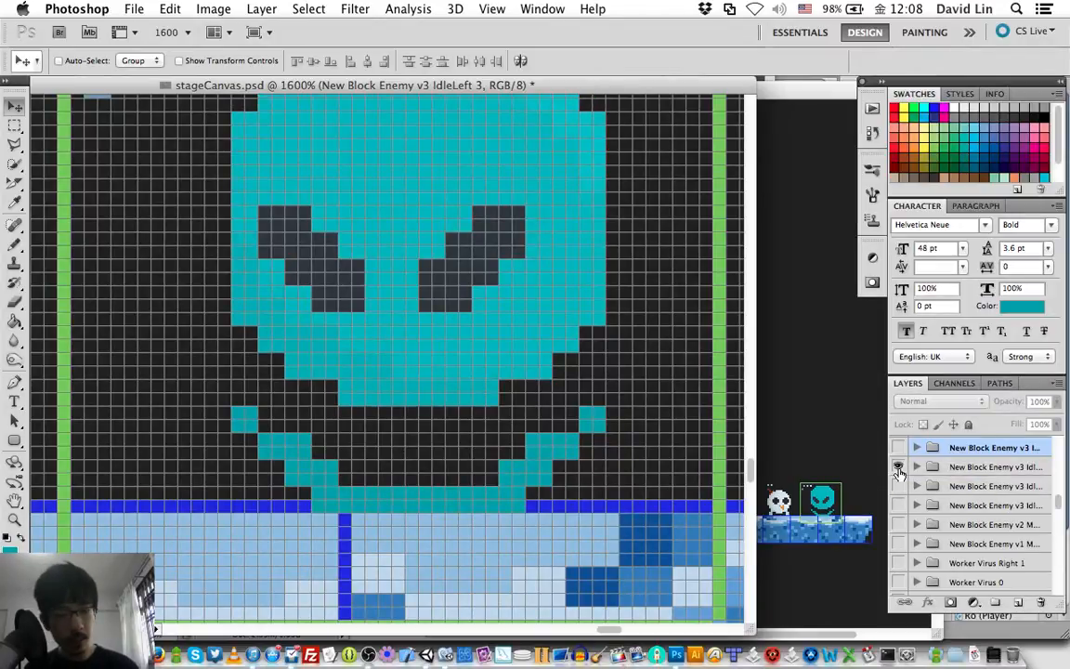
click(897, 486)
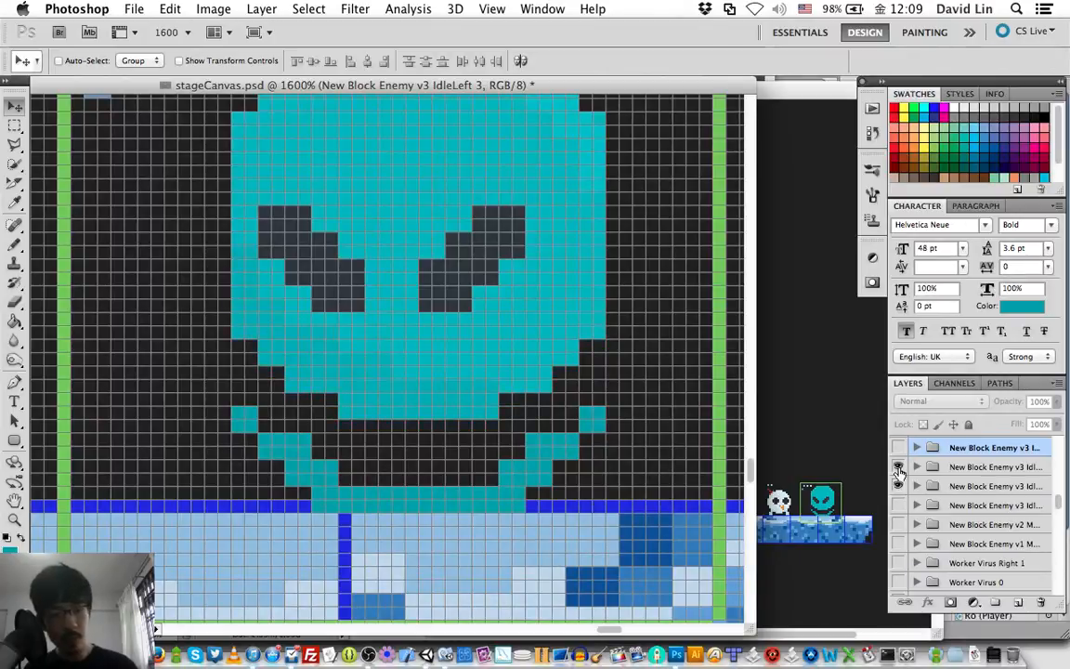
click(897, 468)
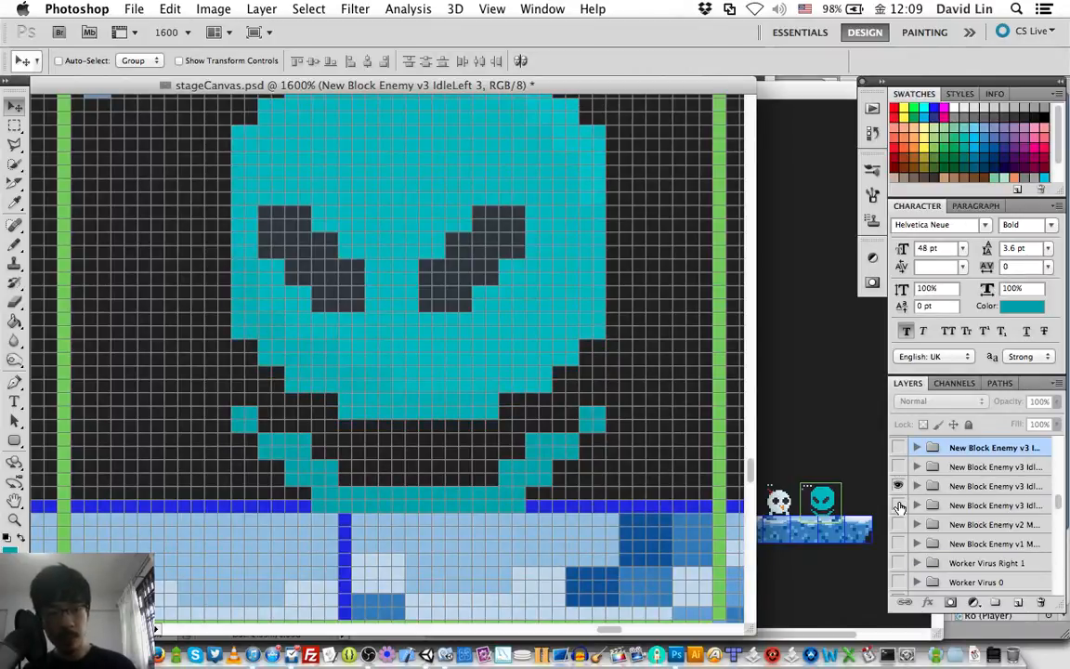
click(898, 505)
click(897, 486)
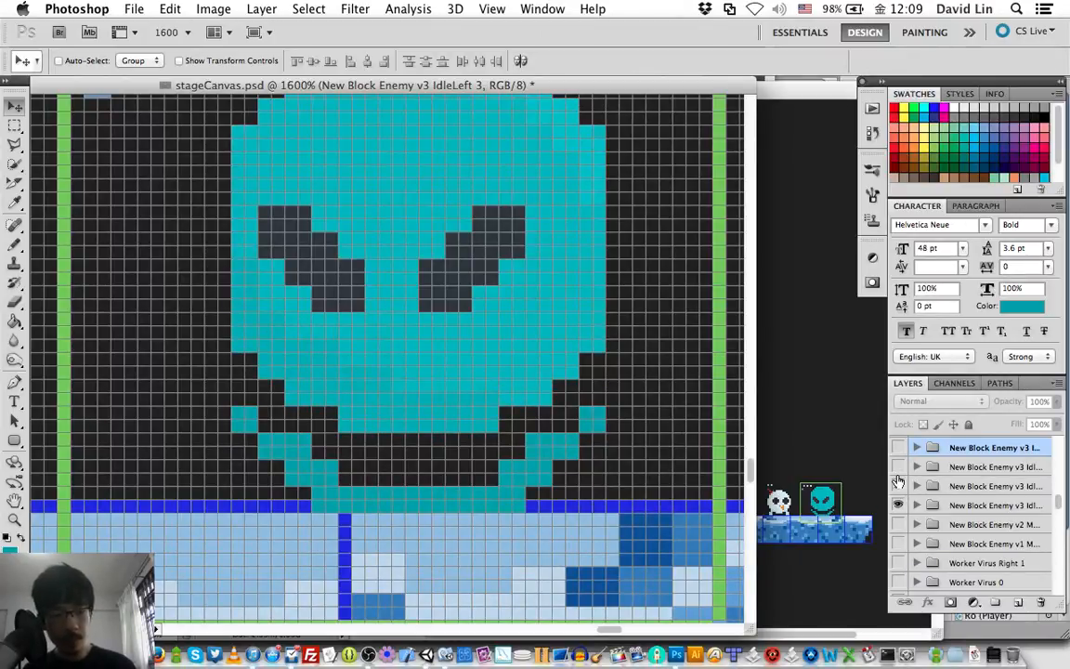
click(898, 480)
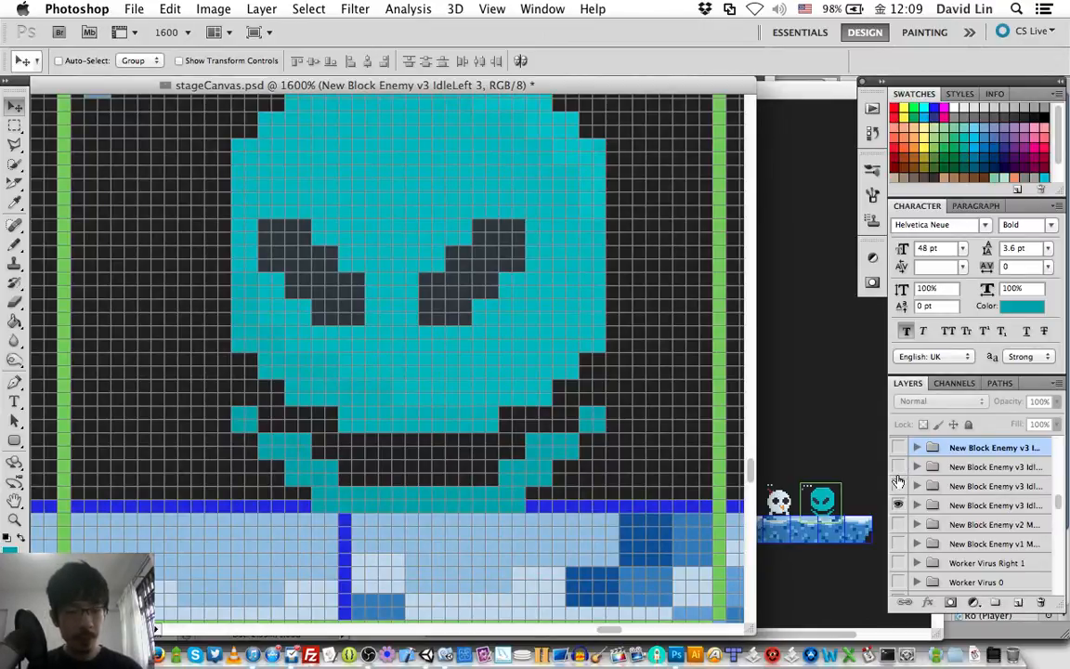
key(super+s)
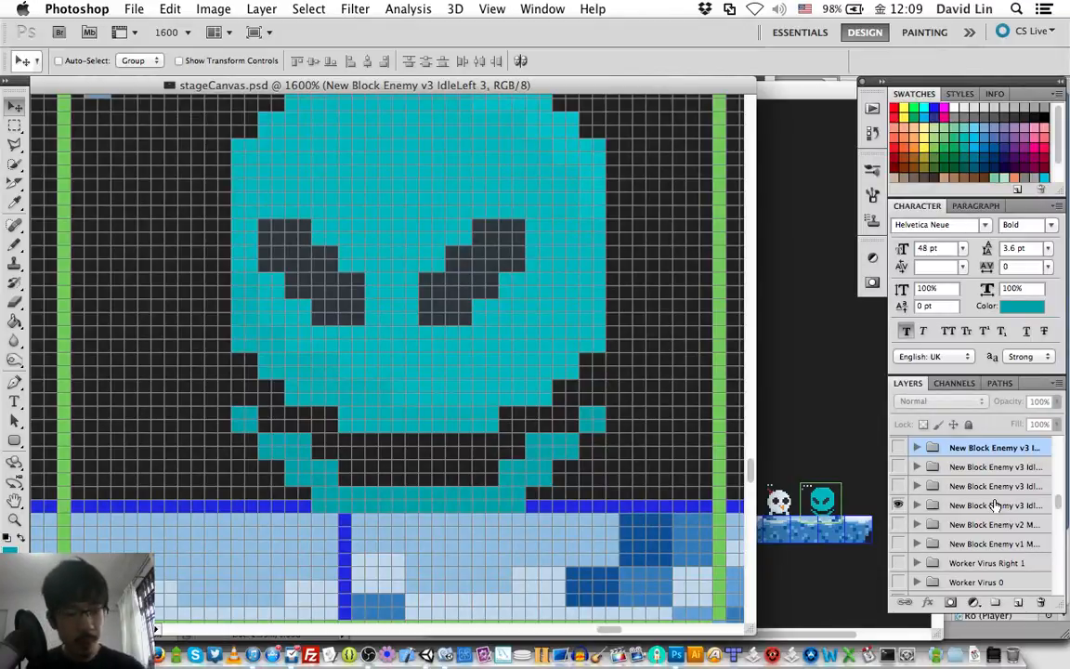
Duplicate the IdleLeft 0 group as "New Block Enemy v3 IdleRight 0" in stageCanvas.psd, and hide the original group
click(995, 504)
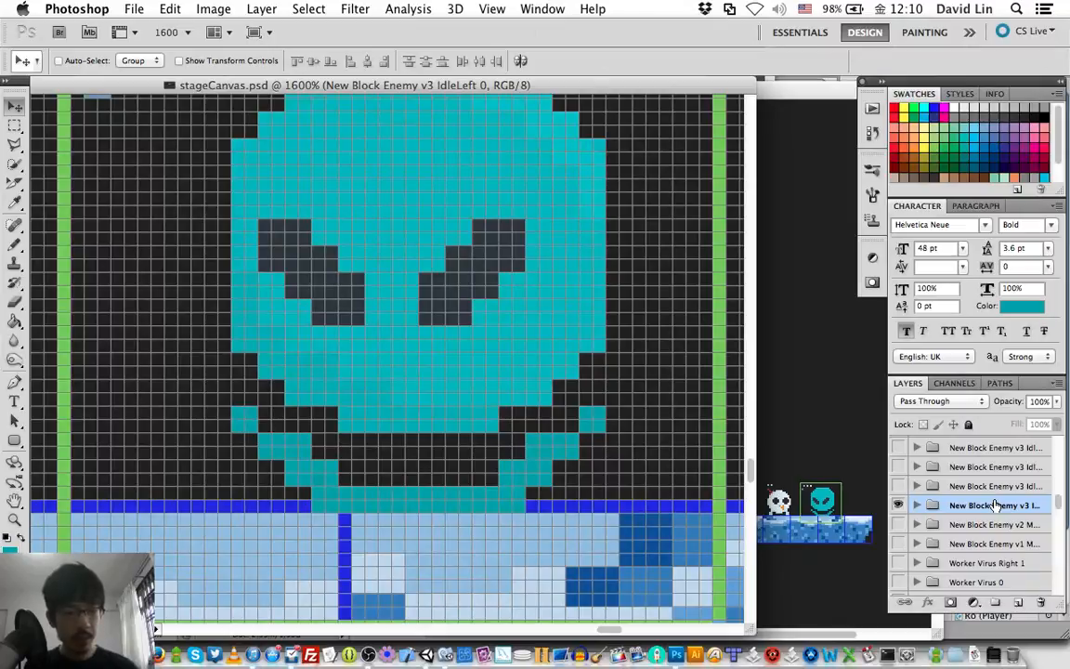
right_click(995, 504)
click(919, 429)
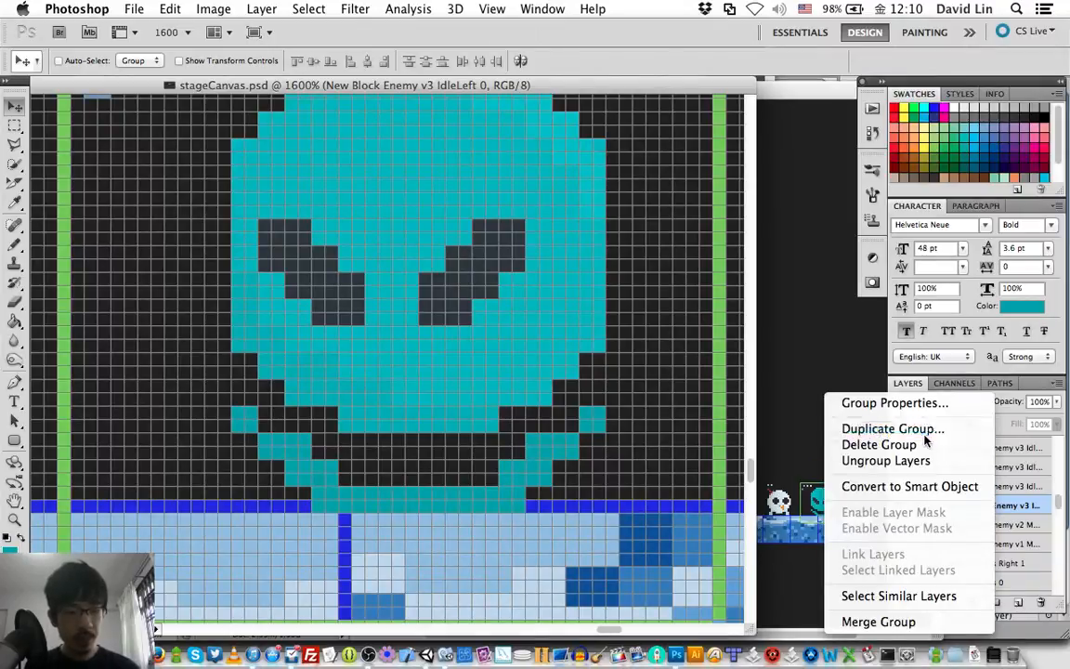
key(BackSpace)
key(BackSpace)
key(BackSpace)
key(BackSpace)
key(BackSpace)
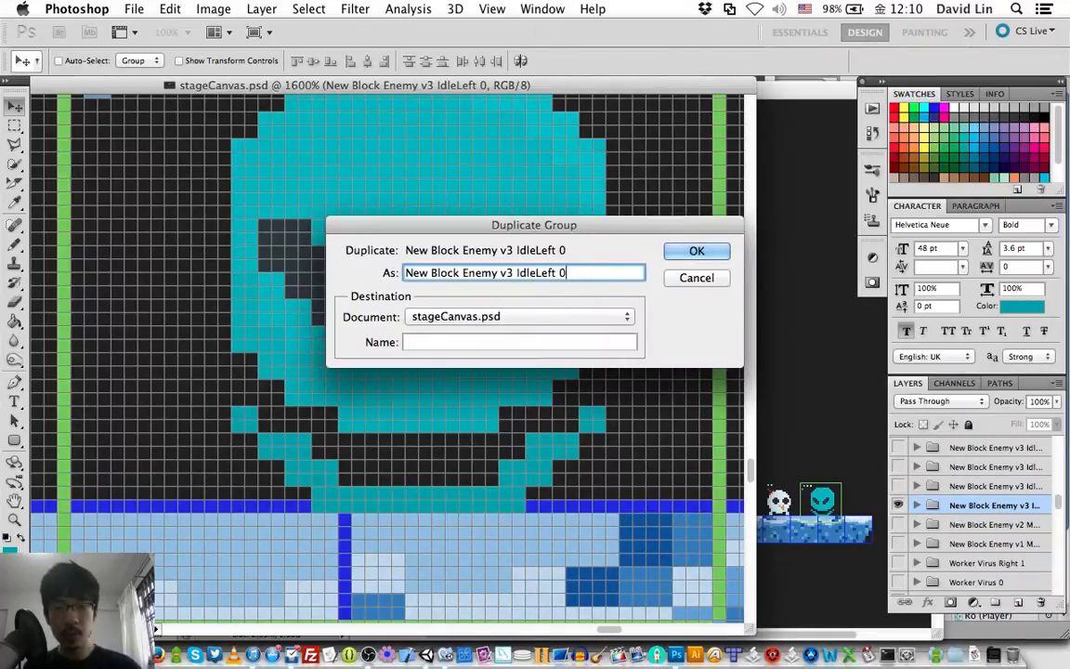
key(BackSpace)
key(BackSpace)
key(BackSpace)
key(BackSpace)
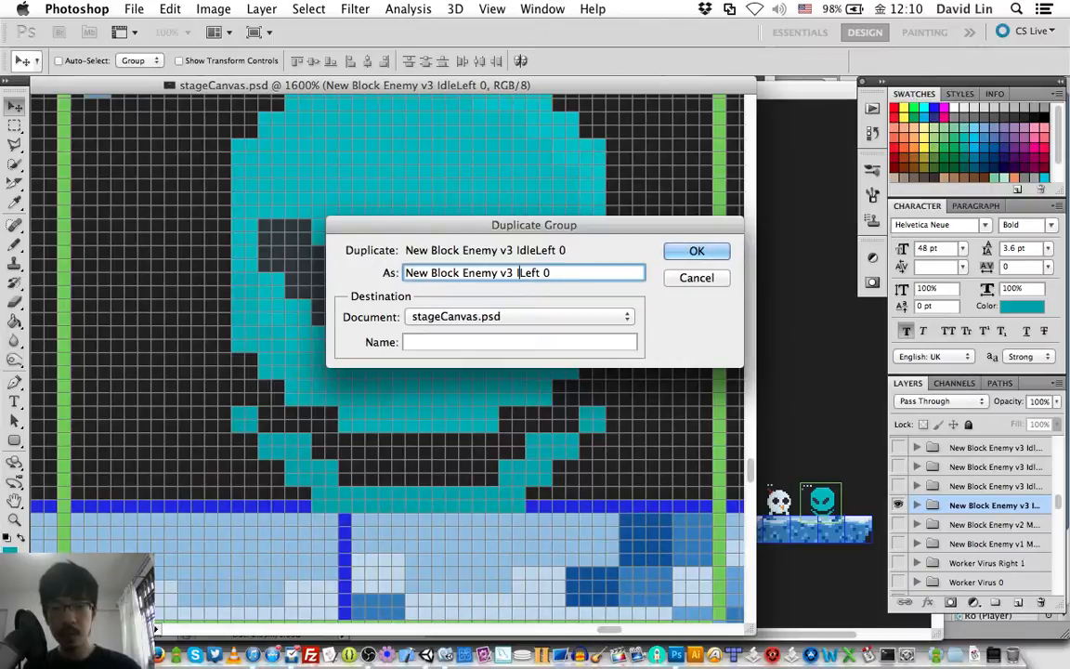
text(Ri)
key(BackSpace)
key(BackSpace)
text(Idle)
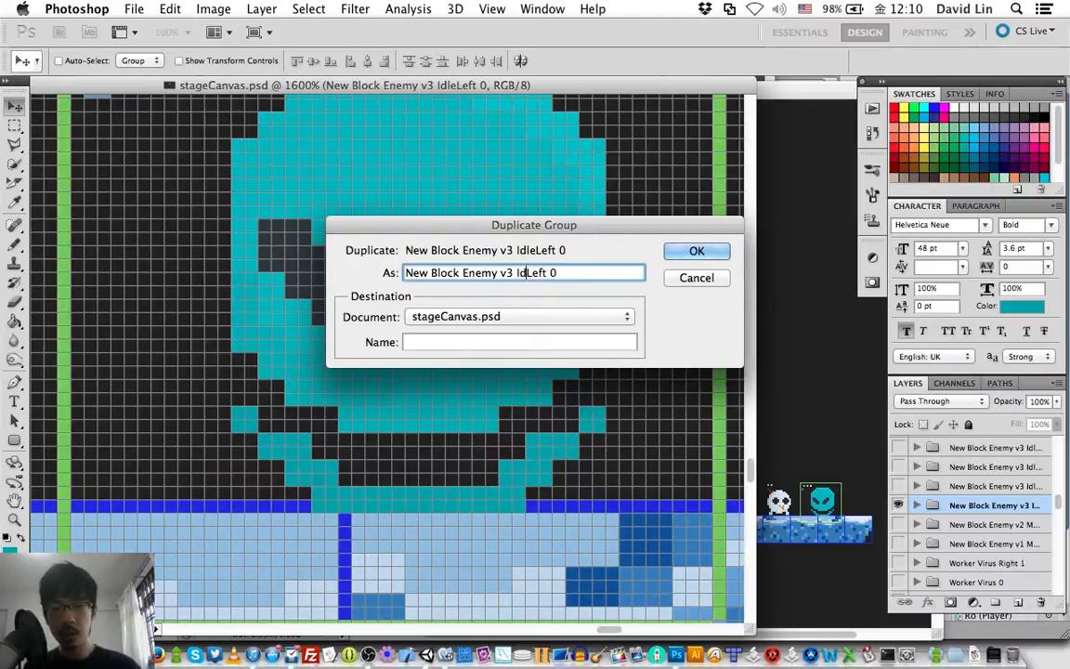
key(shift+Right)
key(shift+Right)
key(shift+Right)
key(shift+Right)
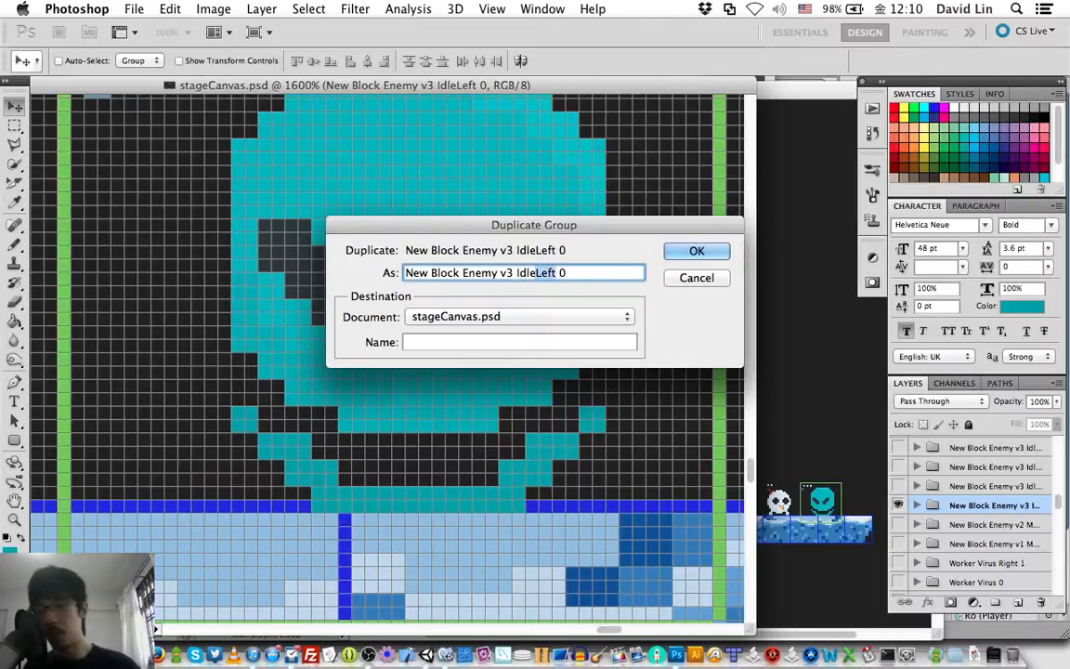
text(Right)
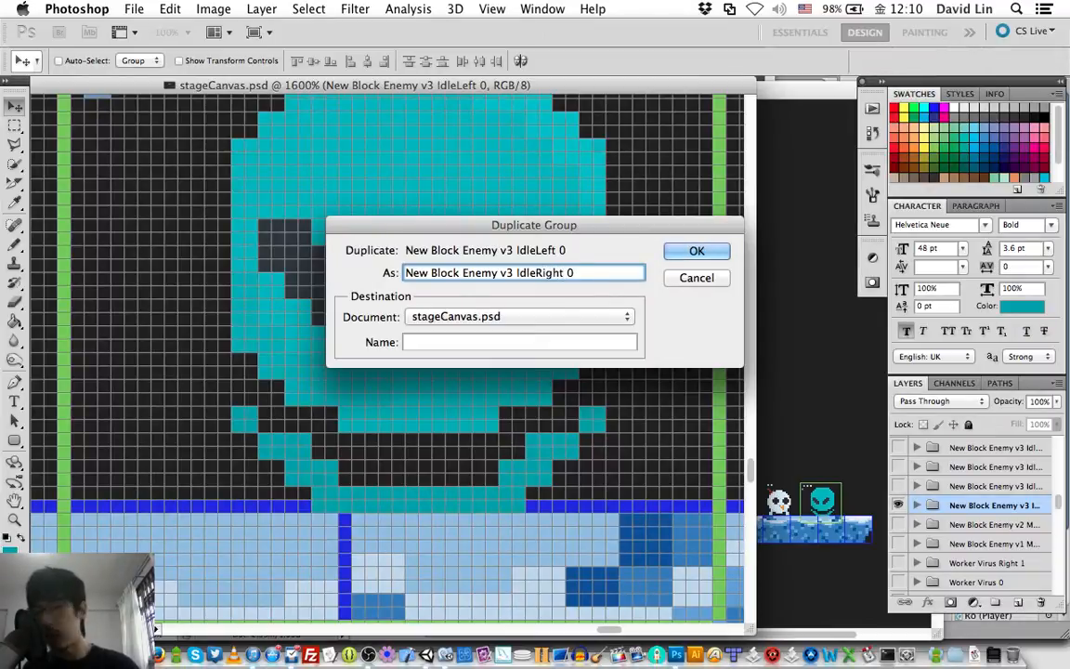
key(Return)
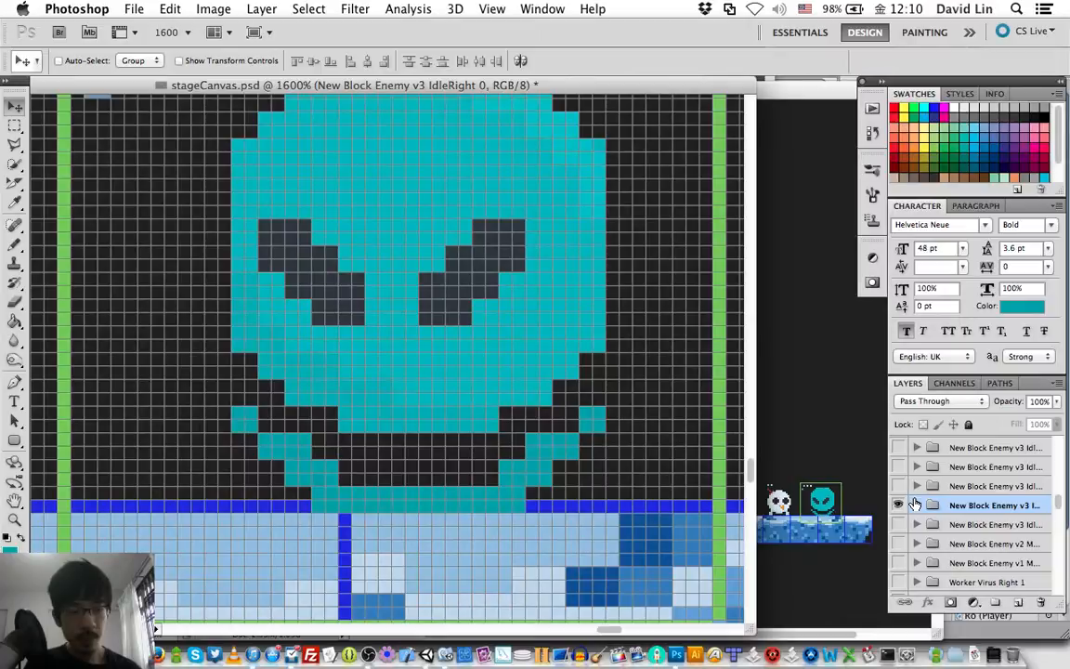
Try to flip the whole IdleRight 0 group horizontally with Free Transform
key(super+t)
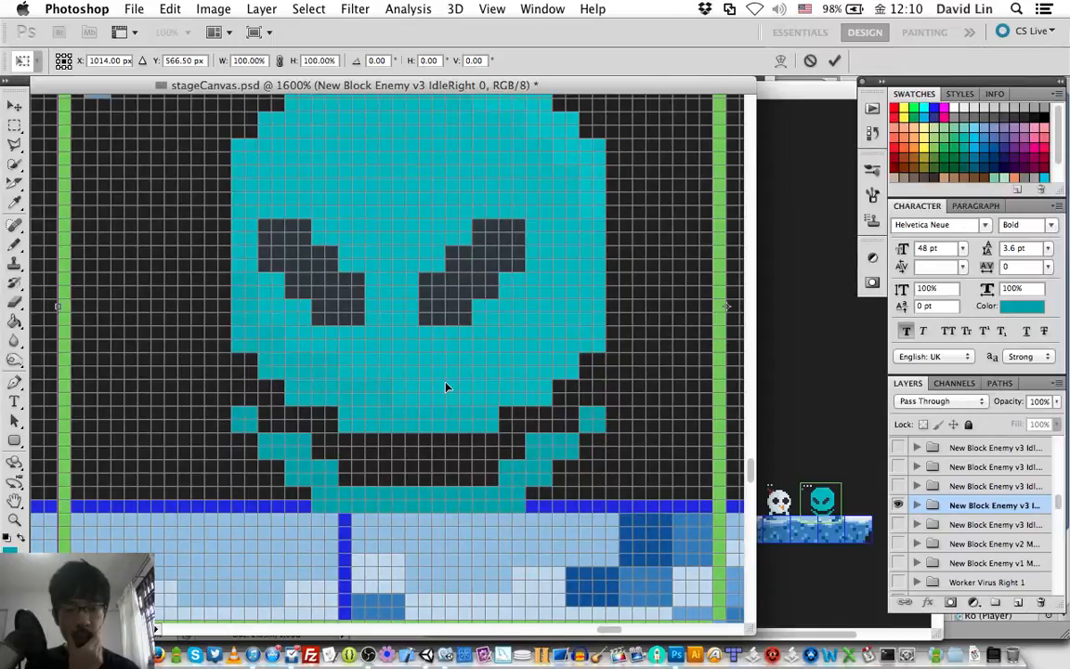
right_click(446, 388)
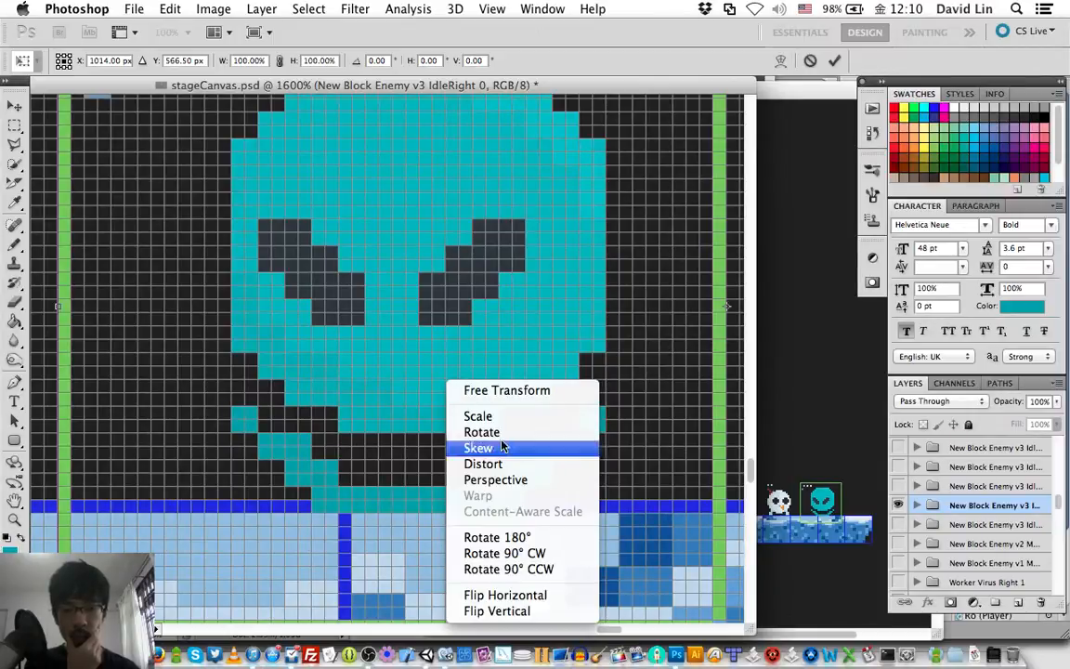
click(524, 597)
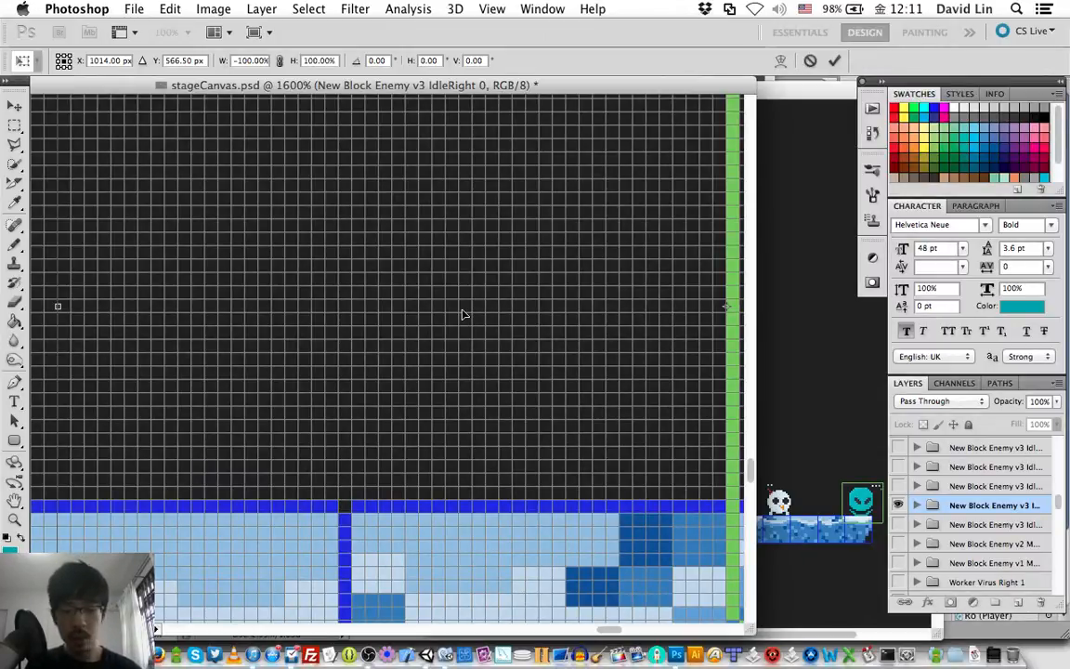
key(Return)
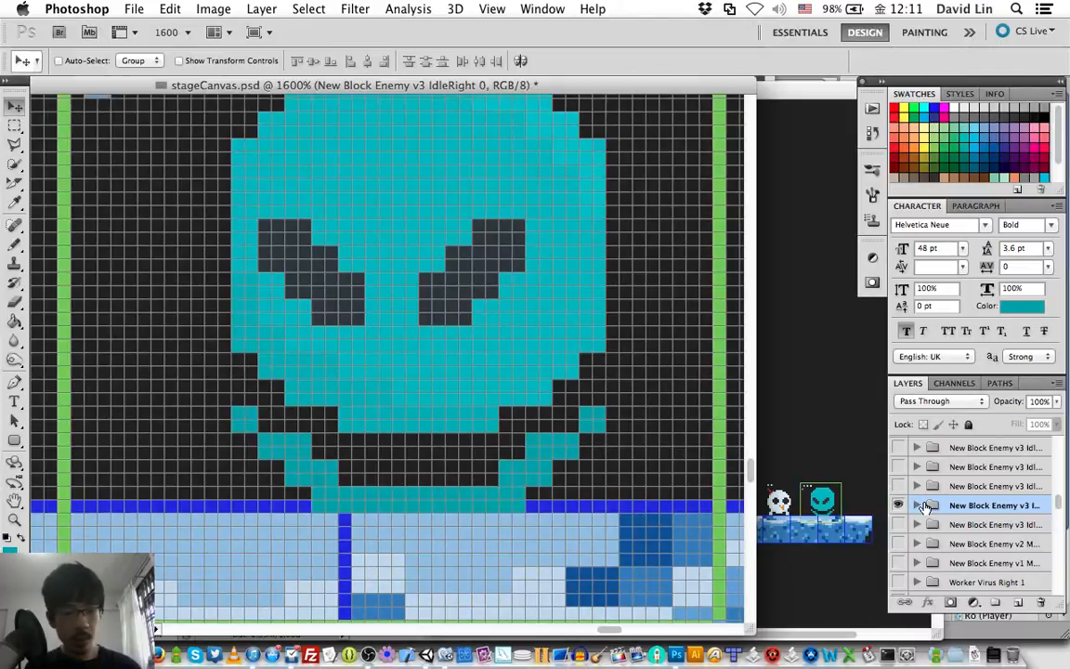
Select all layers from "left eye copy" down to "base" inside the New Block Enemy v3 IdleRight 0 group
click(917, 505)
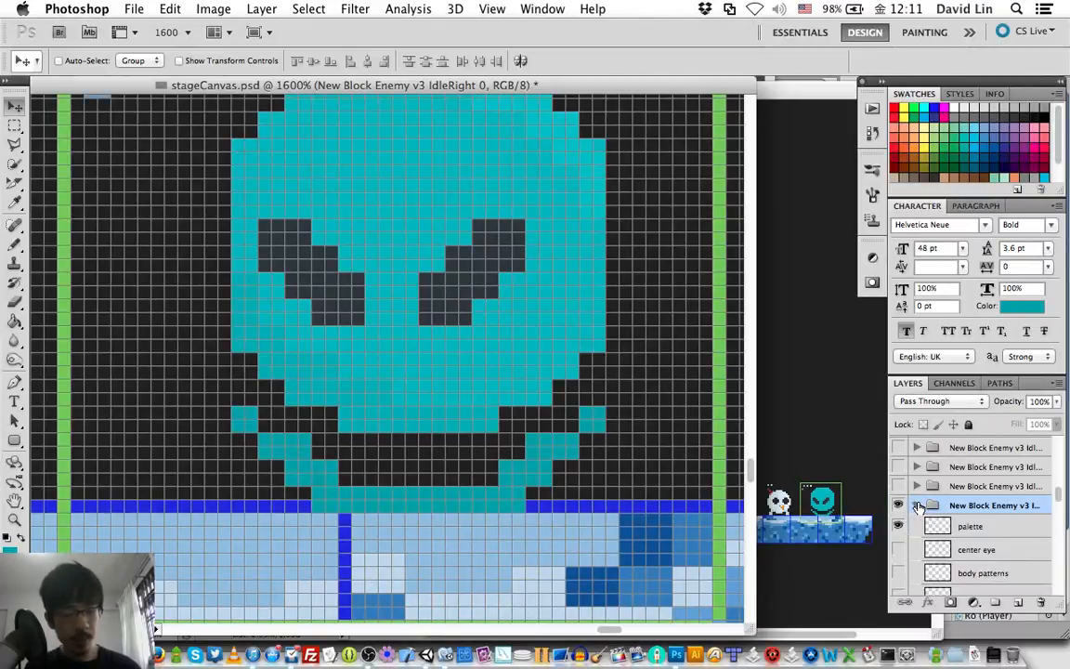
scroll(975, 530, down, 2)
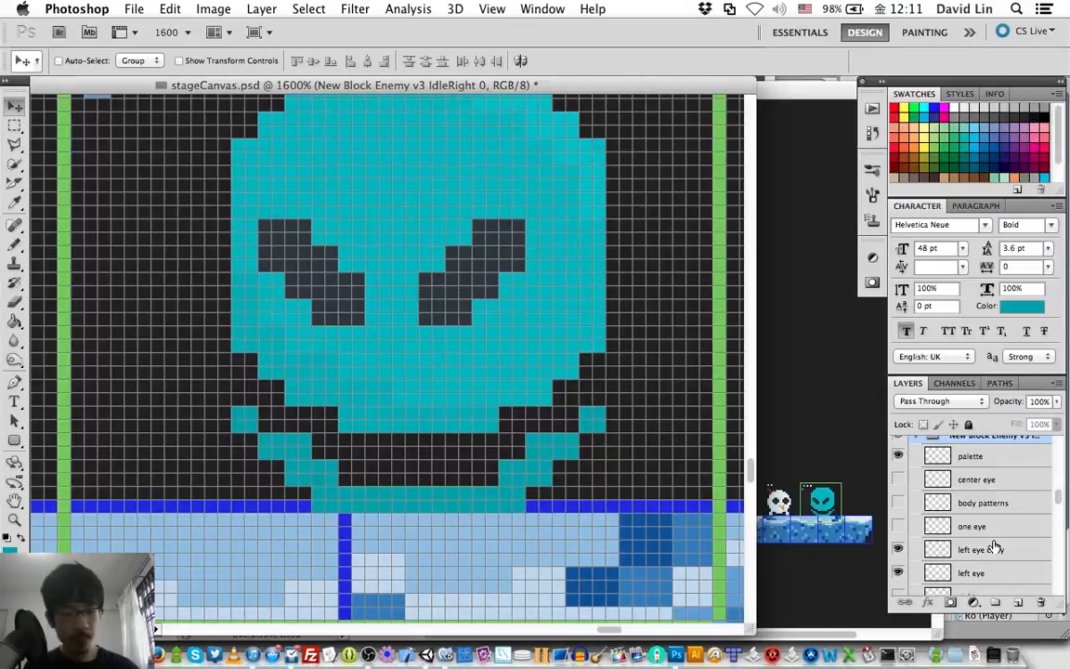
mouse_move(994, 546)
mouse_down()
mouse_move(999, 531)
mouse_move(989, 546)
mouse_up()
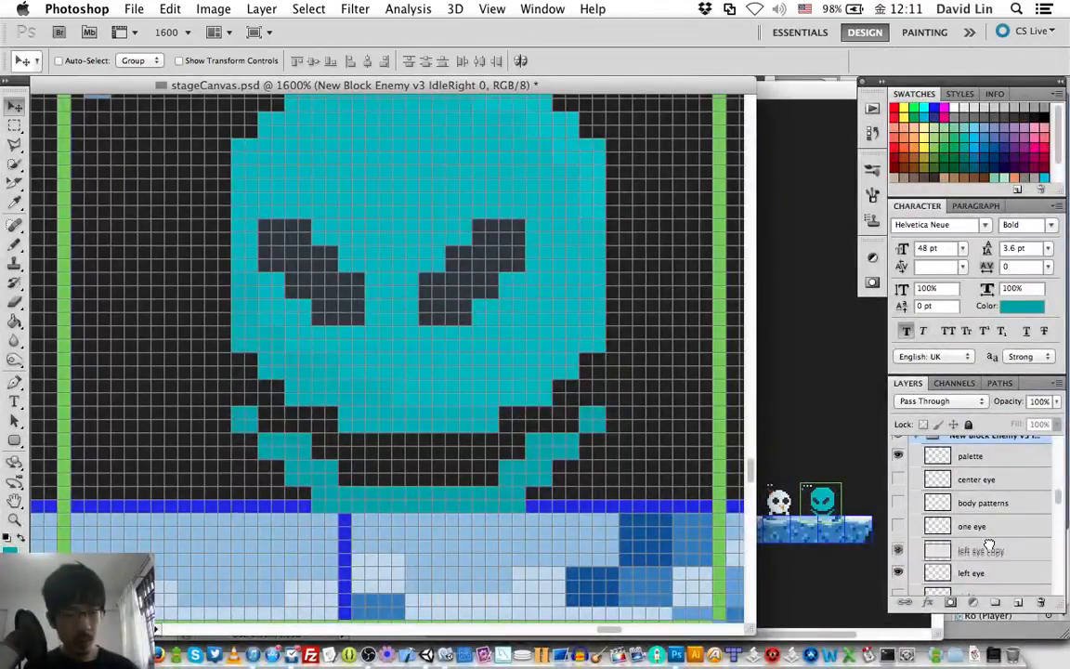
click(989, 548)
scroll(990, 535, down, 3)
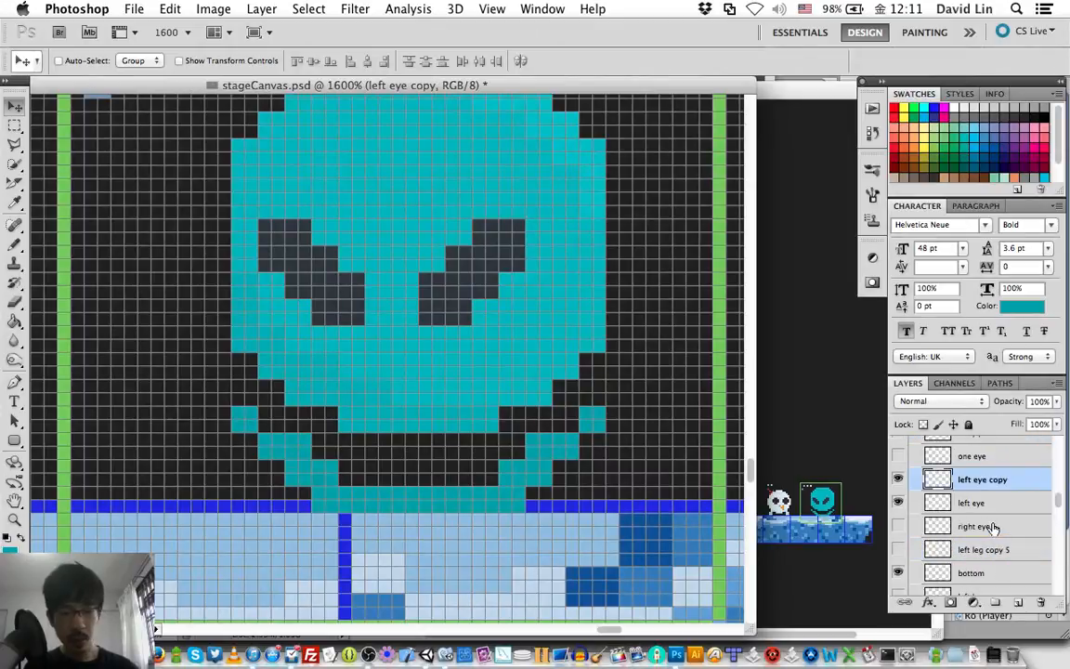
scroll(994, 526, down, 3)
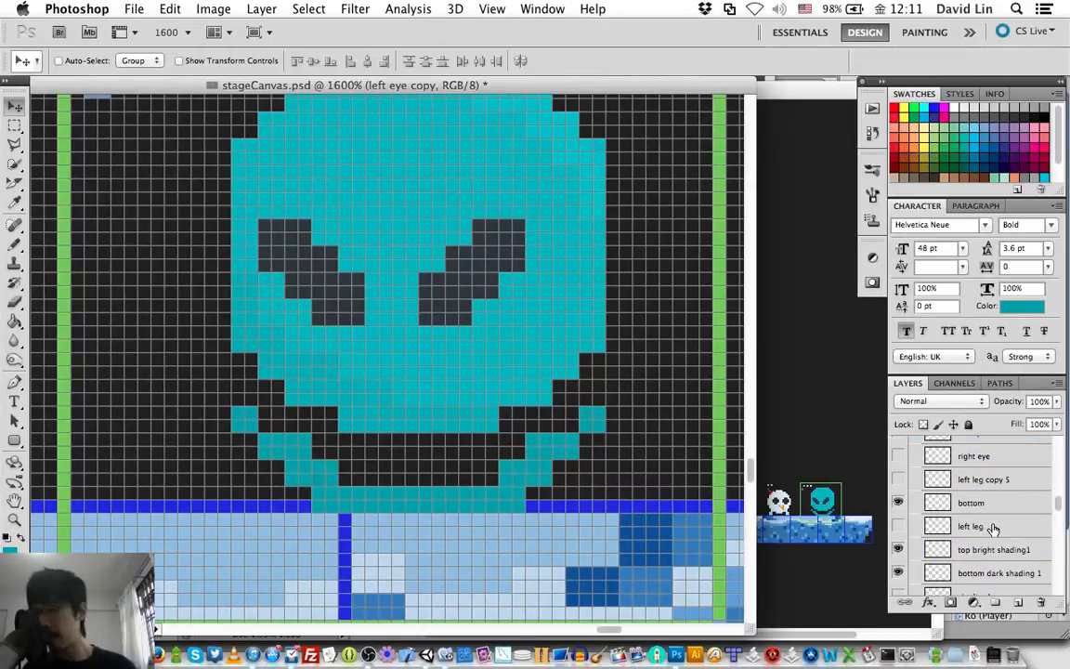
scroll(1001, 546, down, 5)
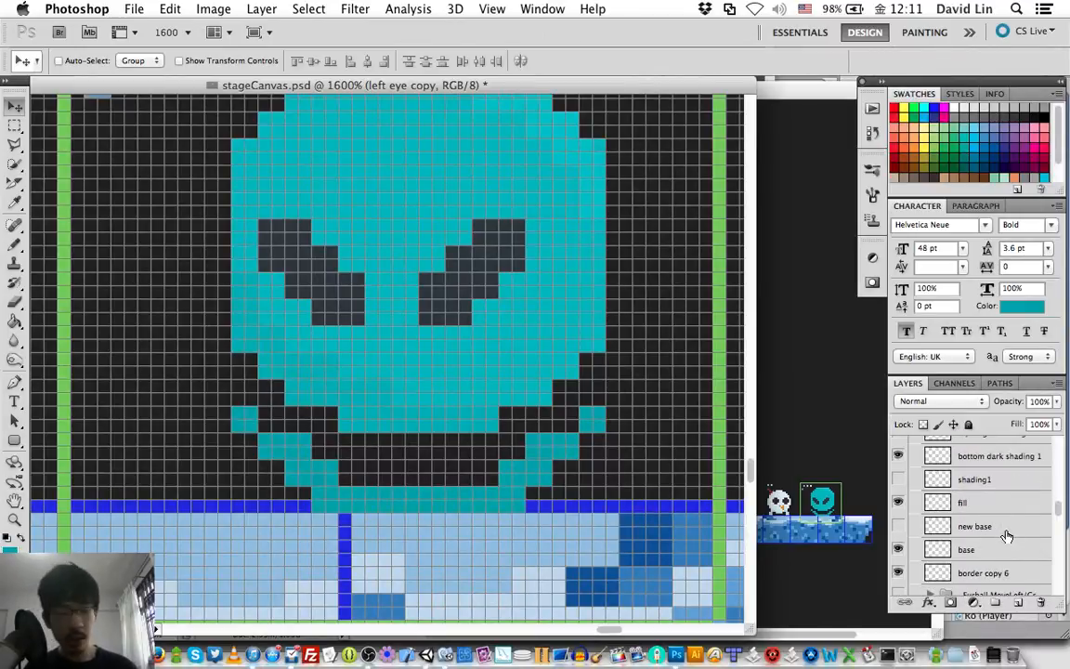
scroll(1004, 533, down, 1)
scroll(1007, 537, up, 2)
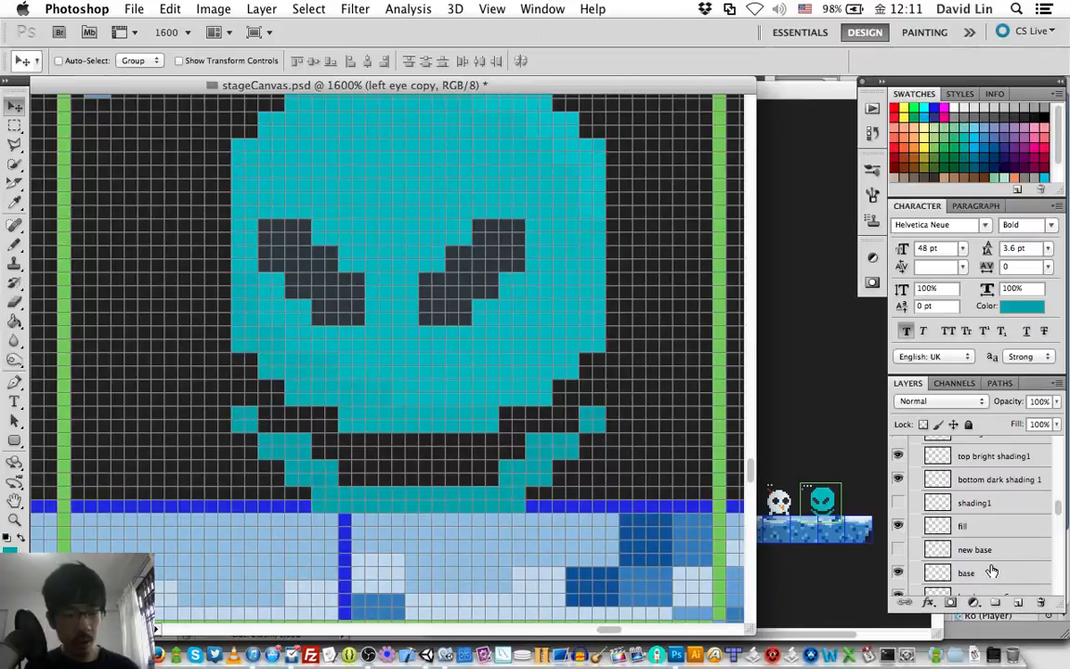
key(super+alt+a)
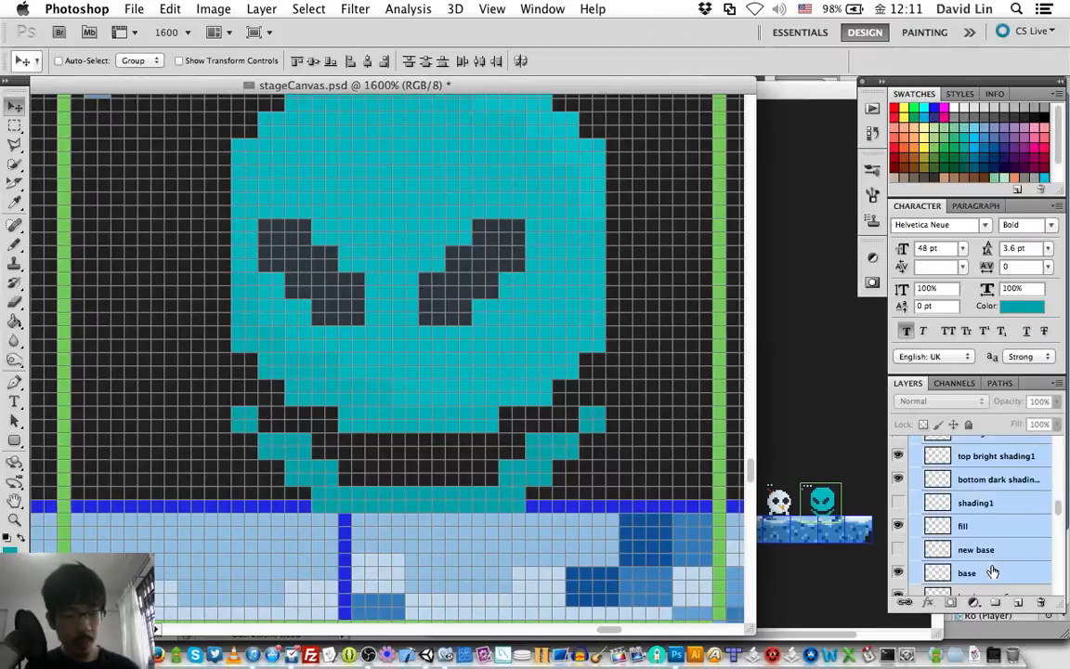
Exclude the "bottom" layer from the selected IdleRight 0 layers
scroll(994, 526, down, 2)
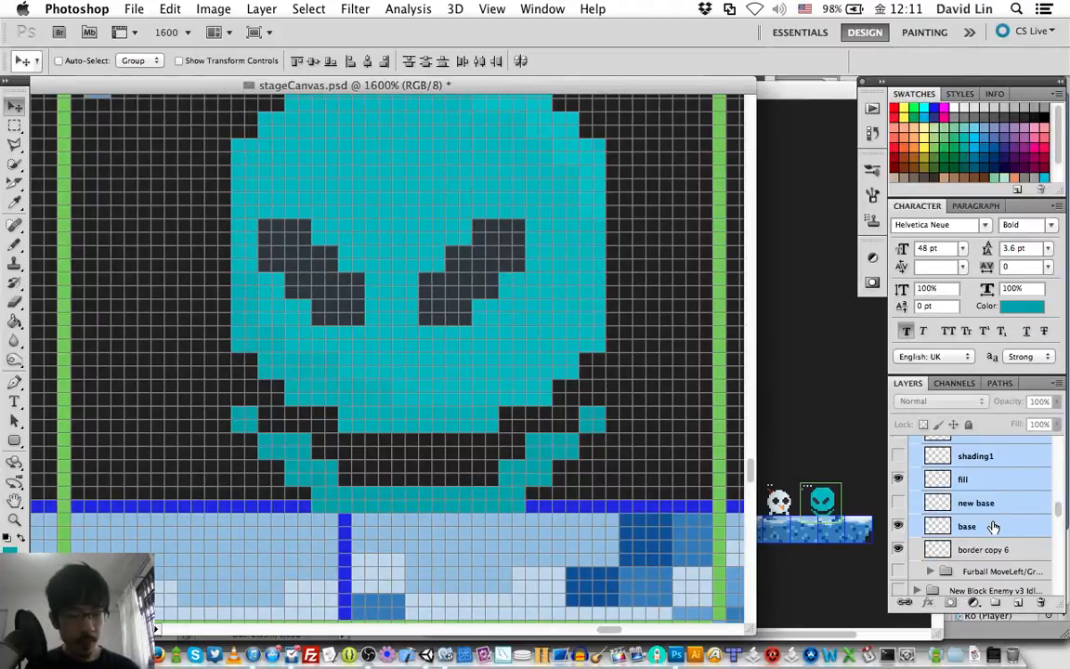
scroll(993, 526, up, 3)
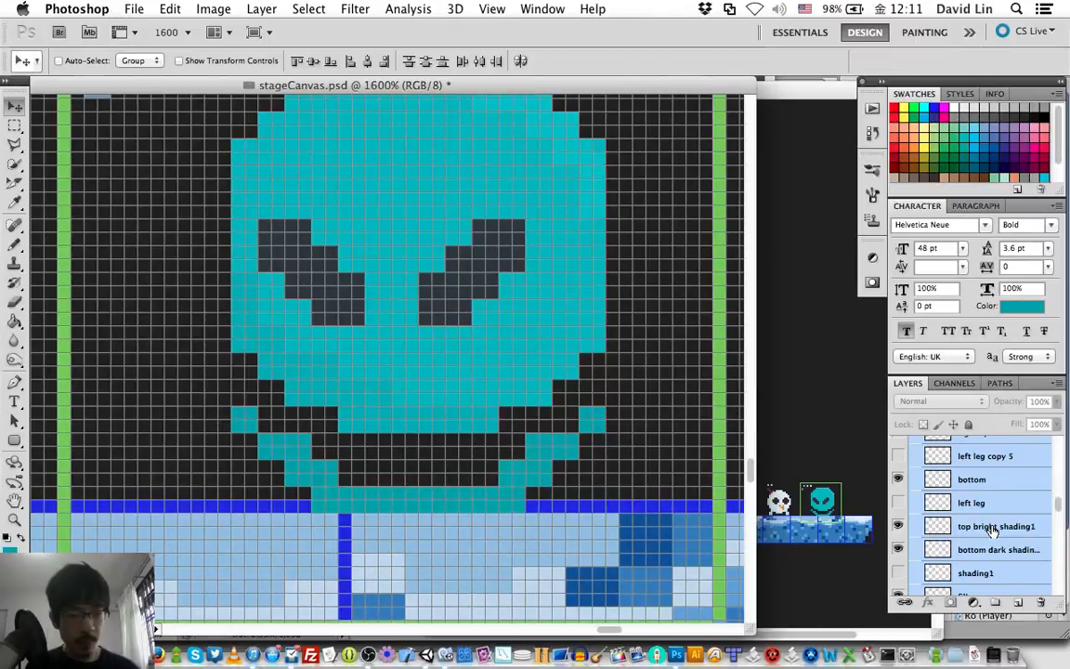
scroll(994, 528, up, 3)
scroll(990, 526, down, 1)
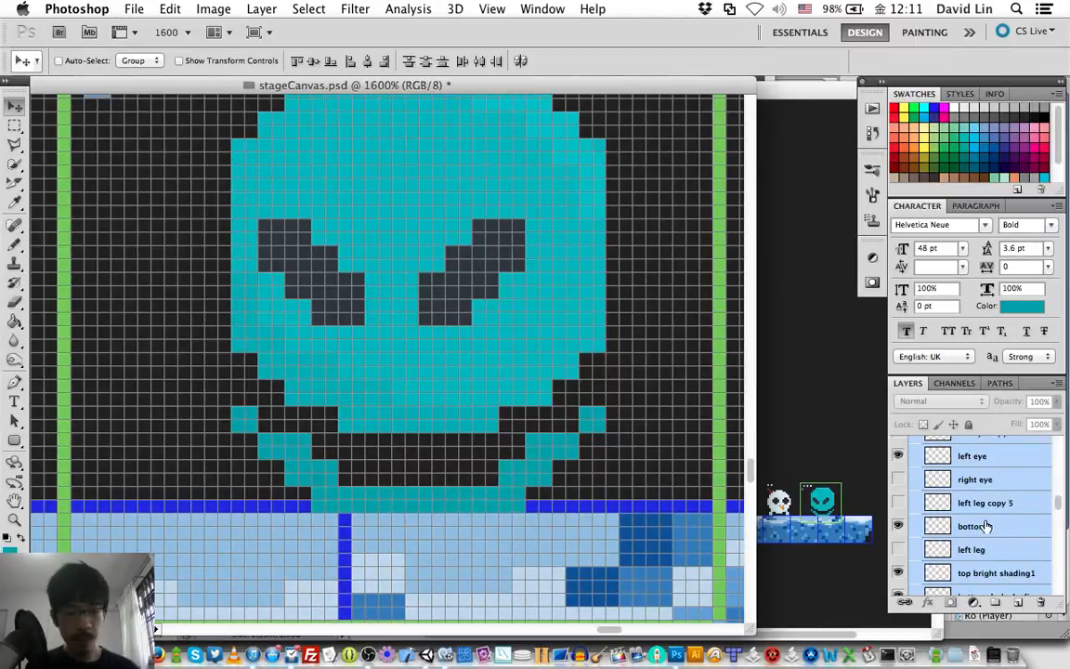
drag(992, 526, 984, 527)
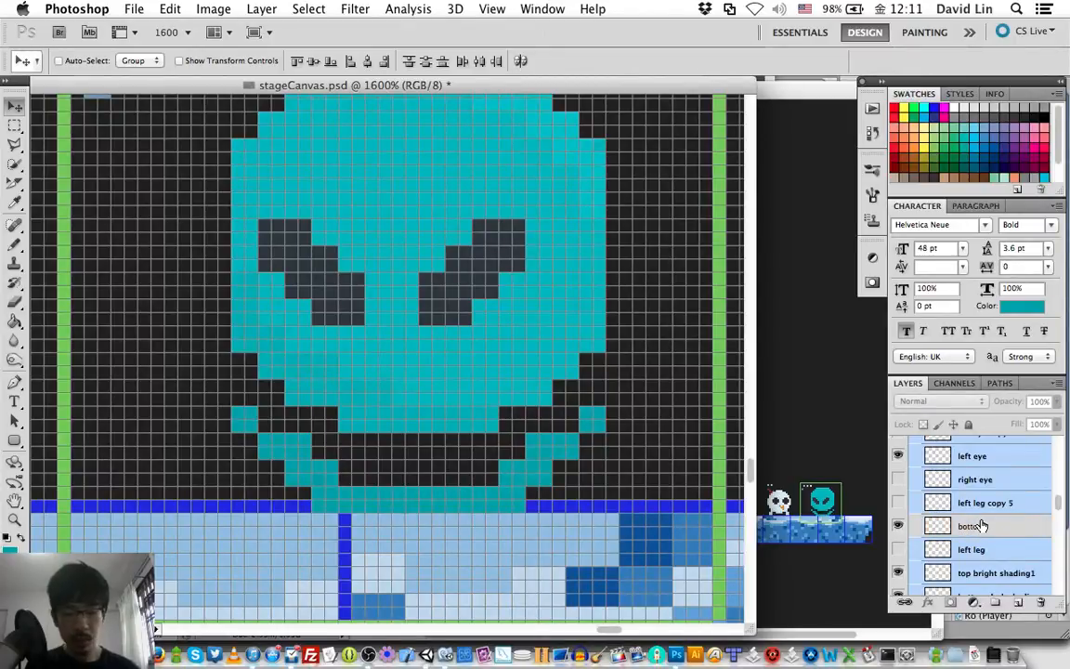
key(super+t)
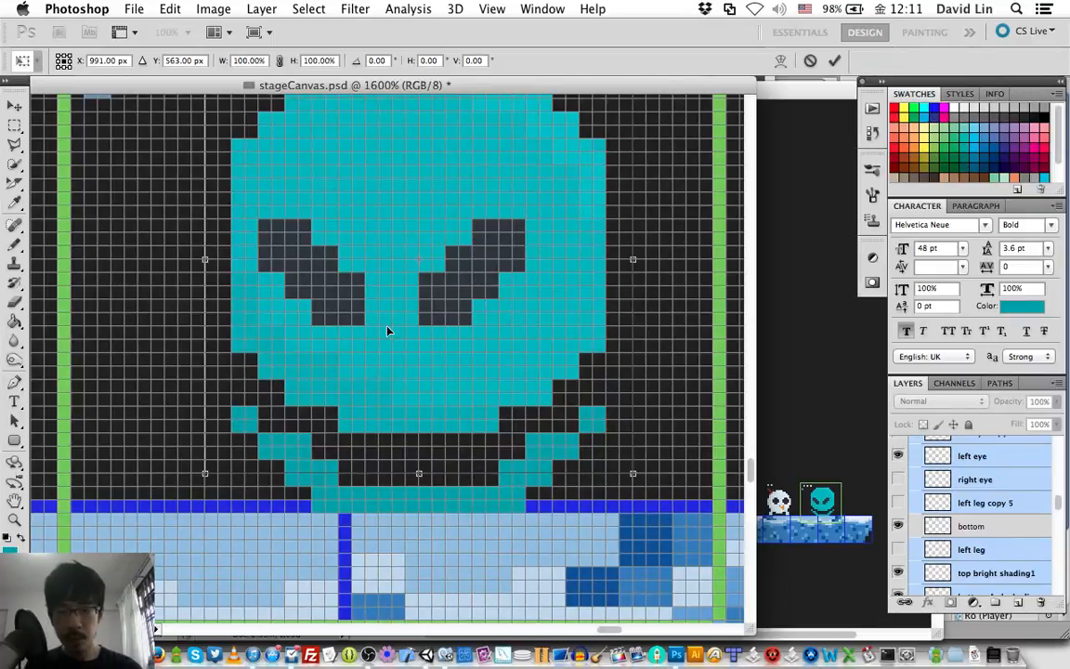
right_click(388, 329)
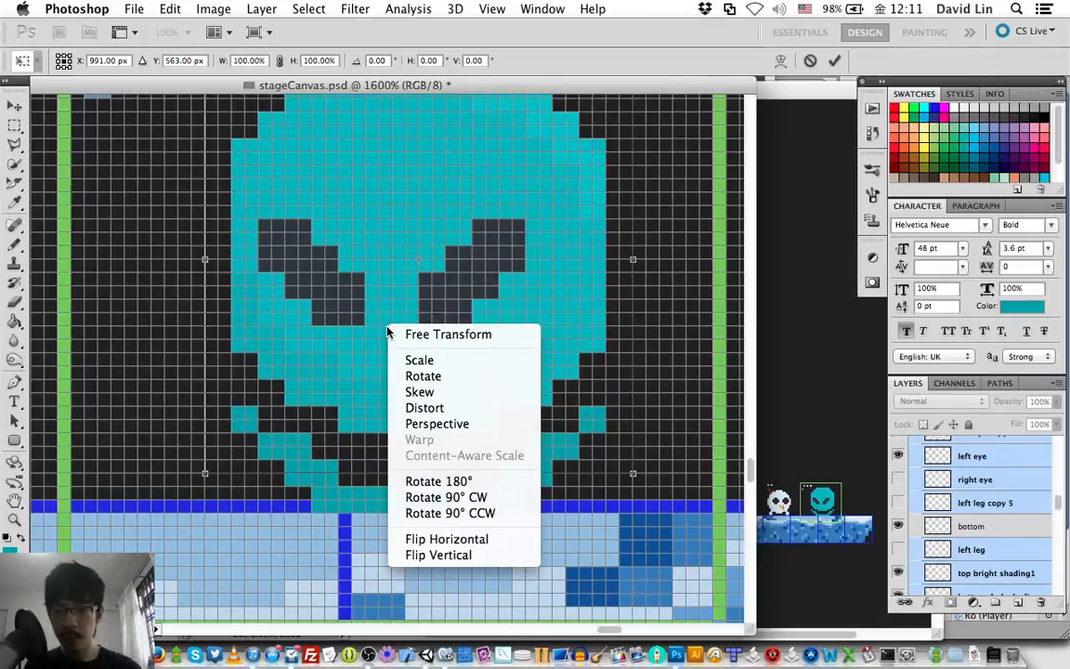
click(430, 539)
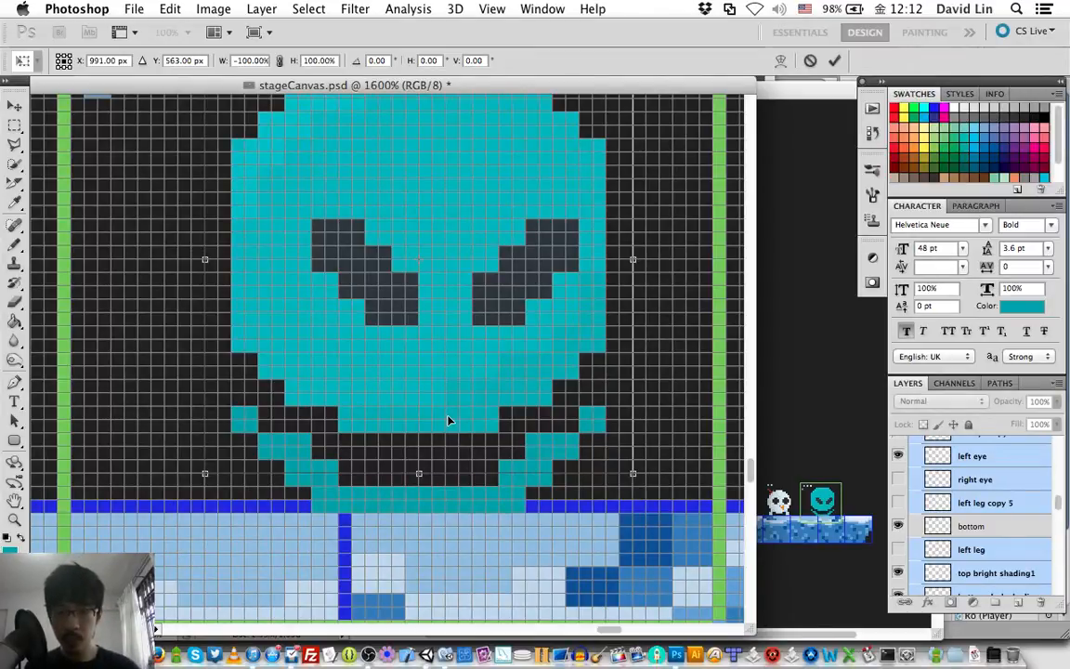
scroll(448, 420, up, 5)
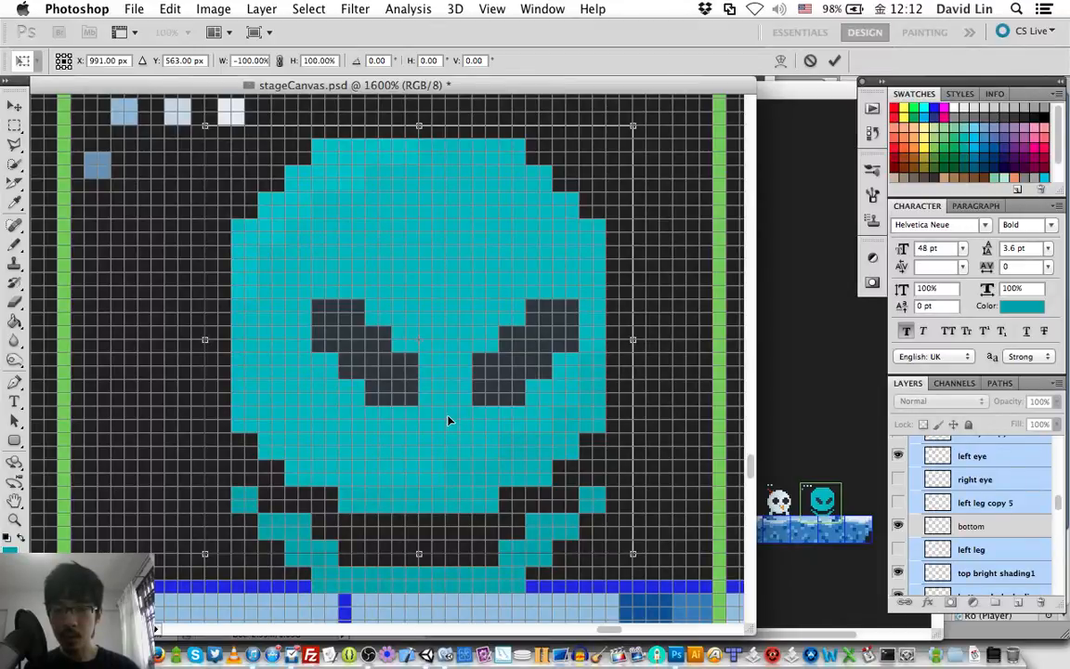
key(Escape)
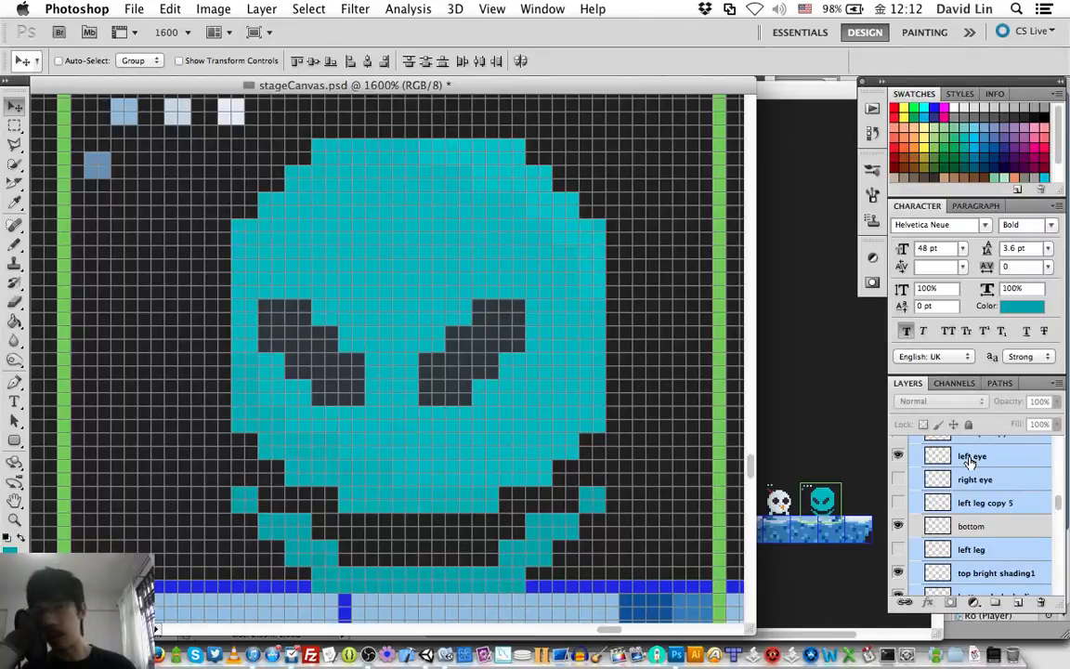
Exclude the "top bright shading1" and "bottom dark shading 1" layers from the layer selection as well
scroll(969, 461, down, 2)
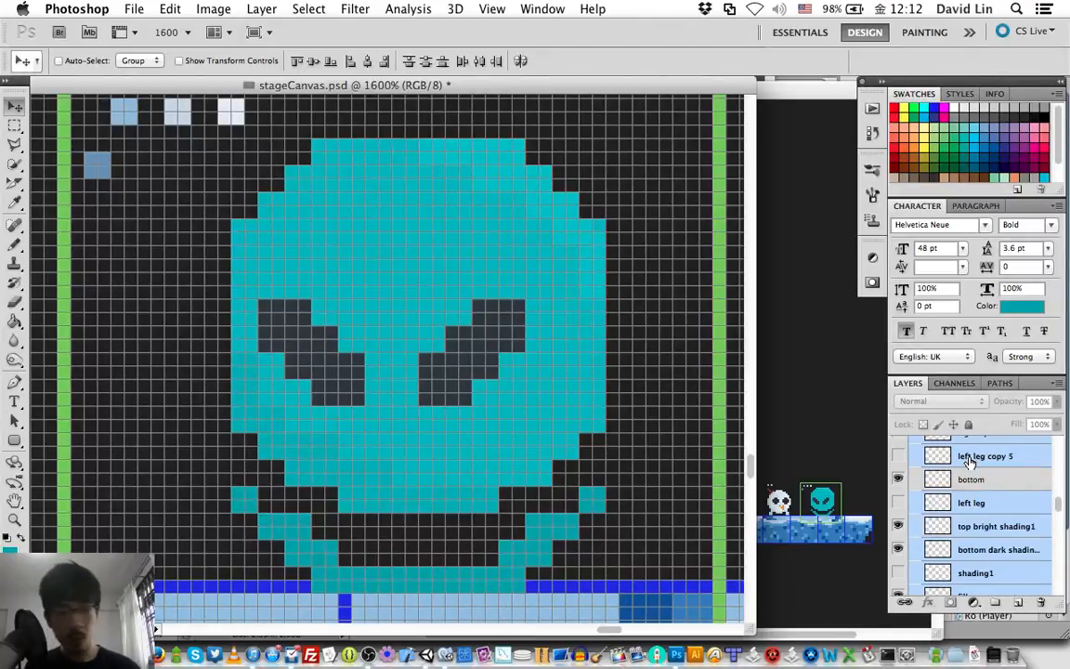
scroll(969, 460, down, 1)
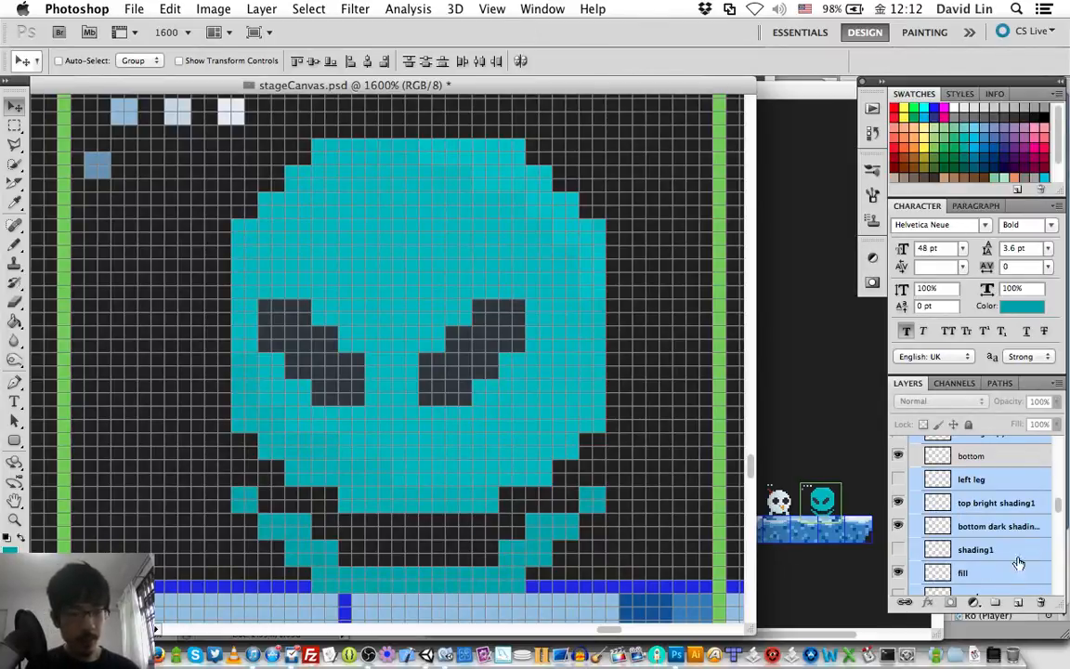
super+click(980, 513)
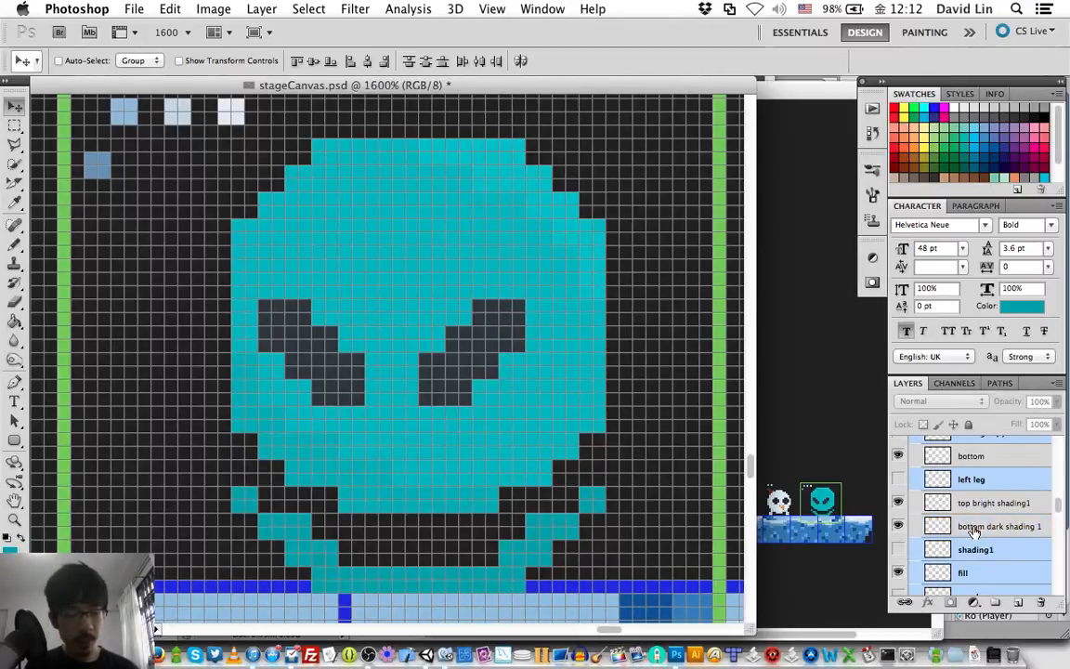
Flip the selected IdleRight 0 layers horizontally with Free Transform, and save the document
key(super+t)
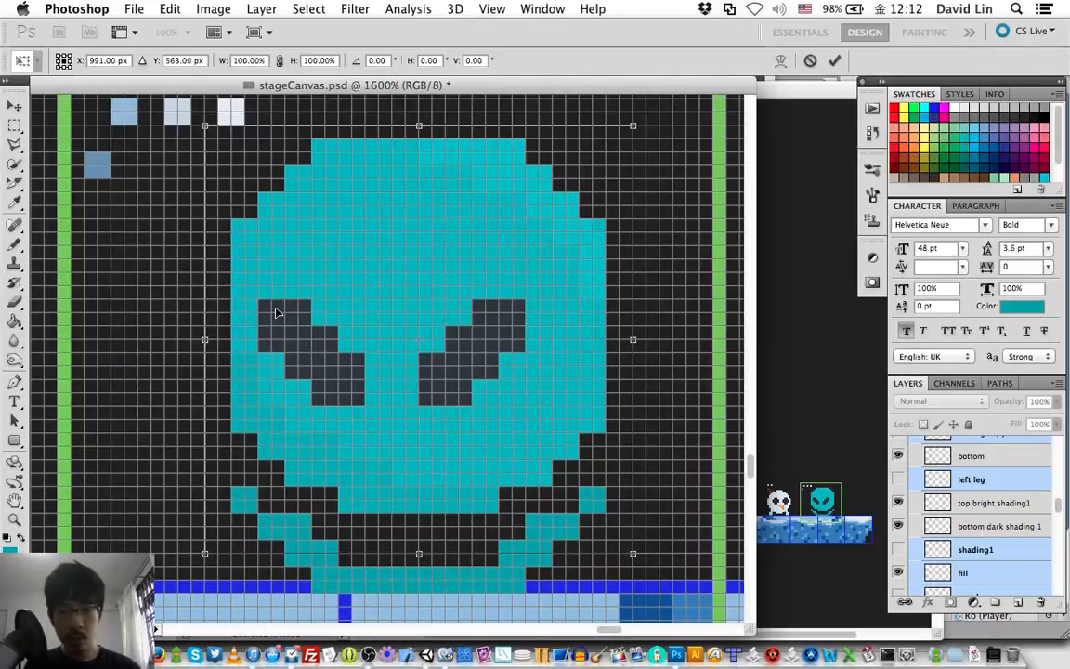
right_click(277, 308)
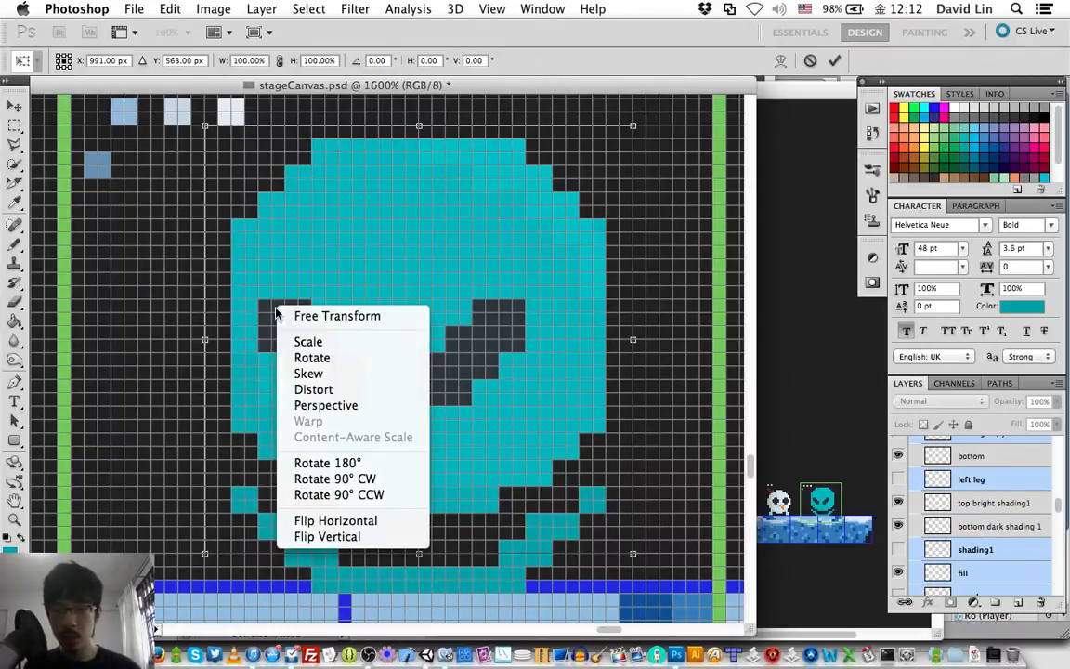
click(337, 520)
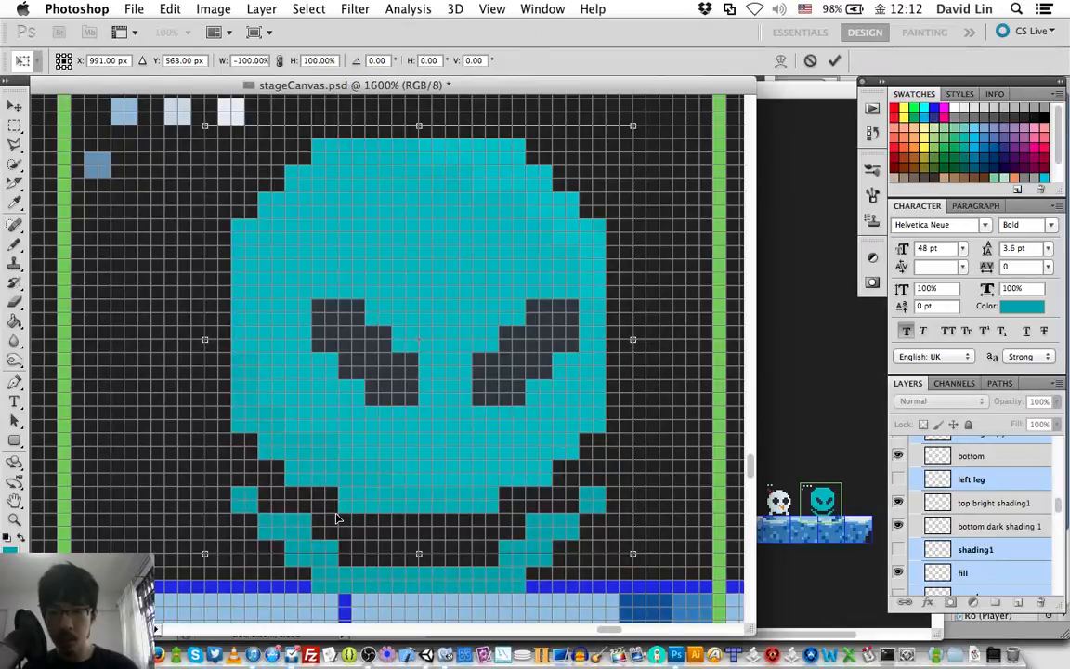
key(Return)
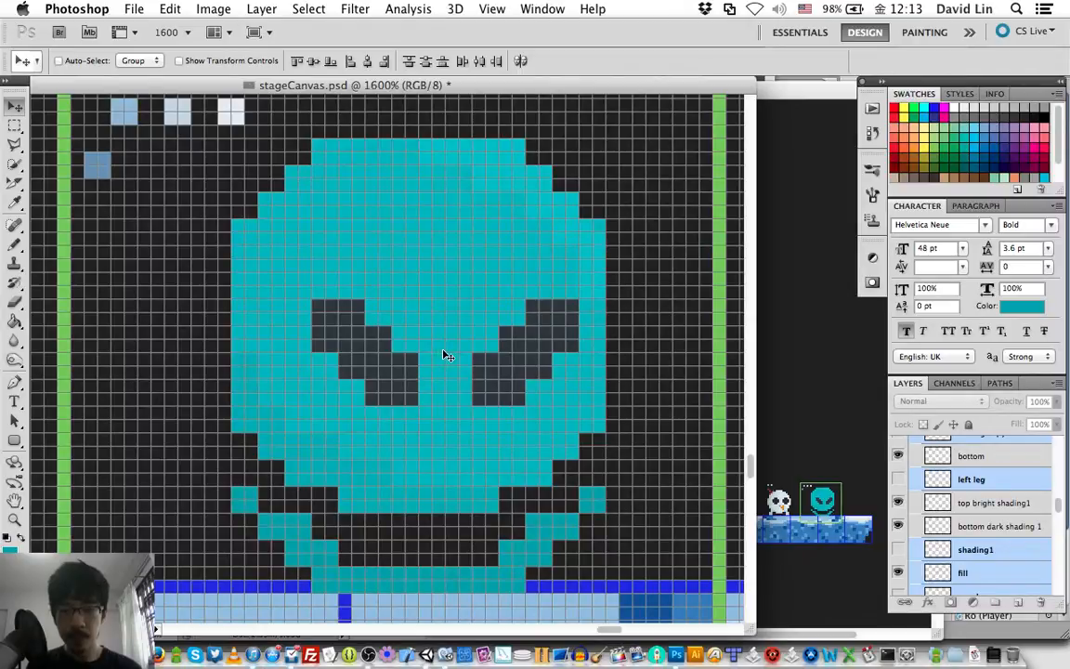
key(super+s)
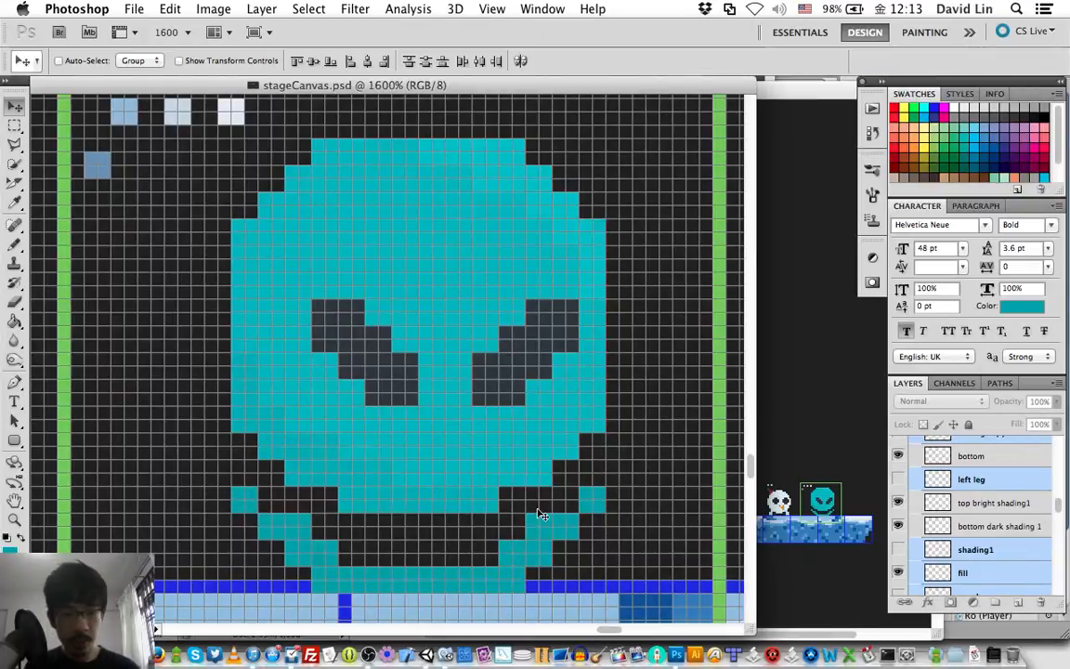
Collapse the IdleRight 0 group and hide it, showing only the New Block Enemy v3 IdleLeft 1 group
scroll(961, 551, up, 5)
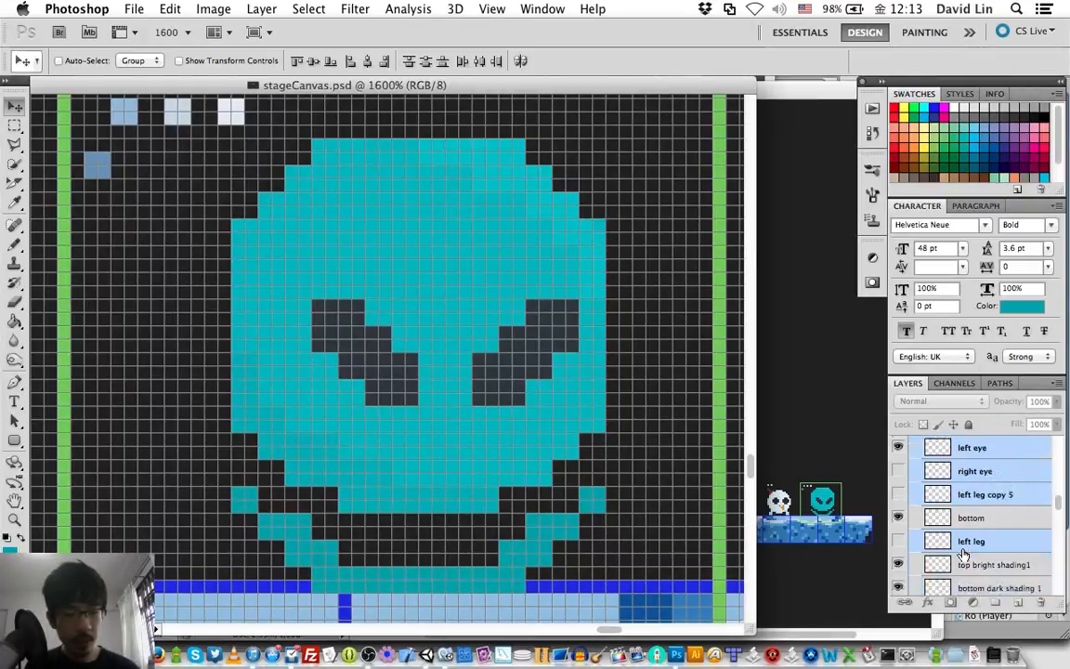
scroll(963, 555, up, 5)
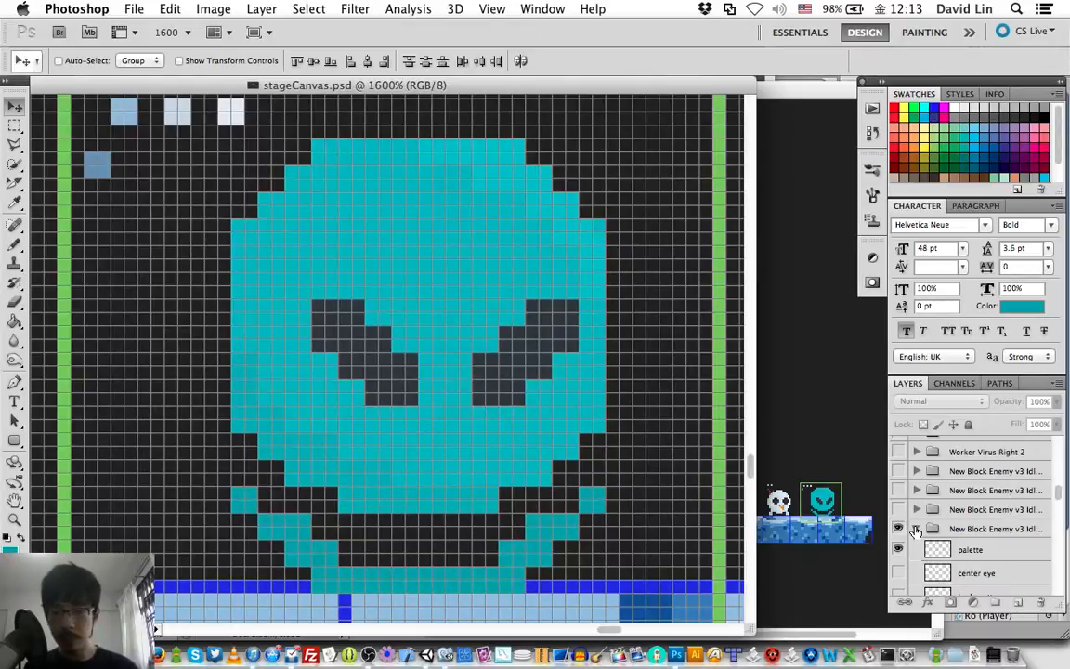
click(916, 530)
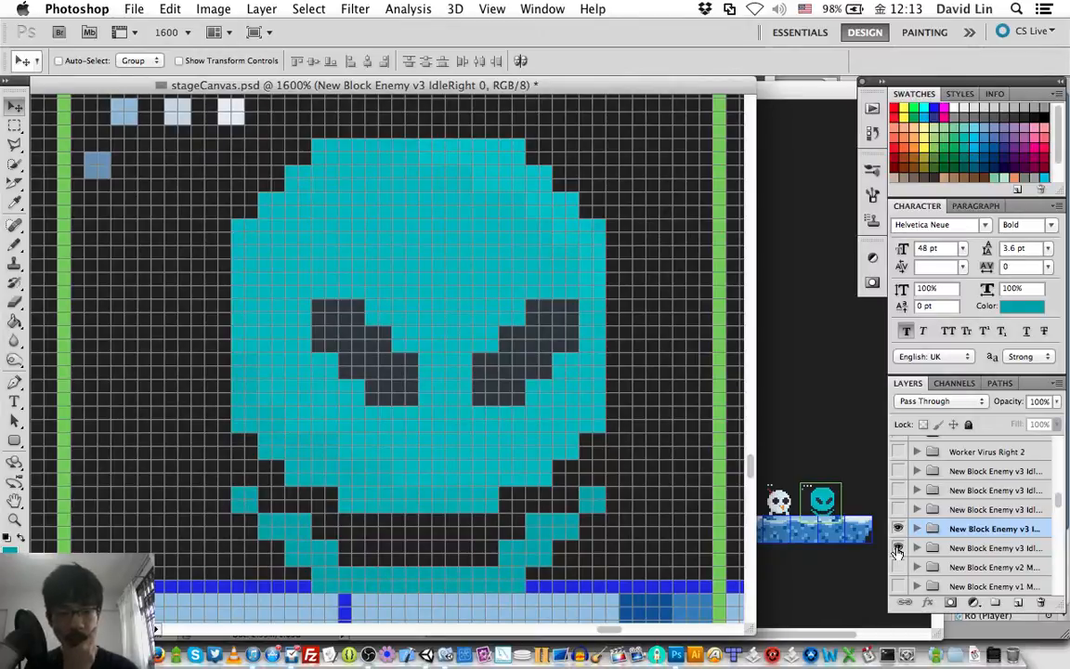
click(897, 549)
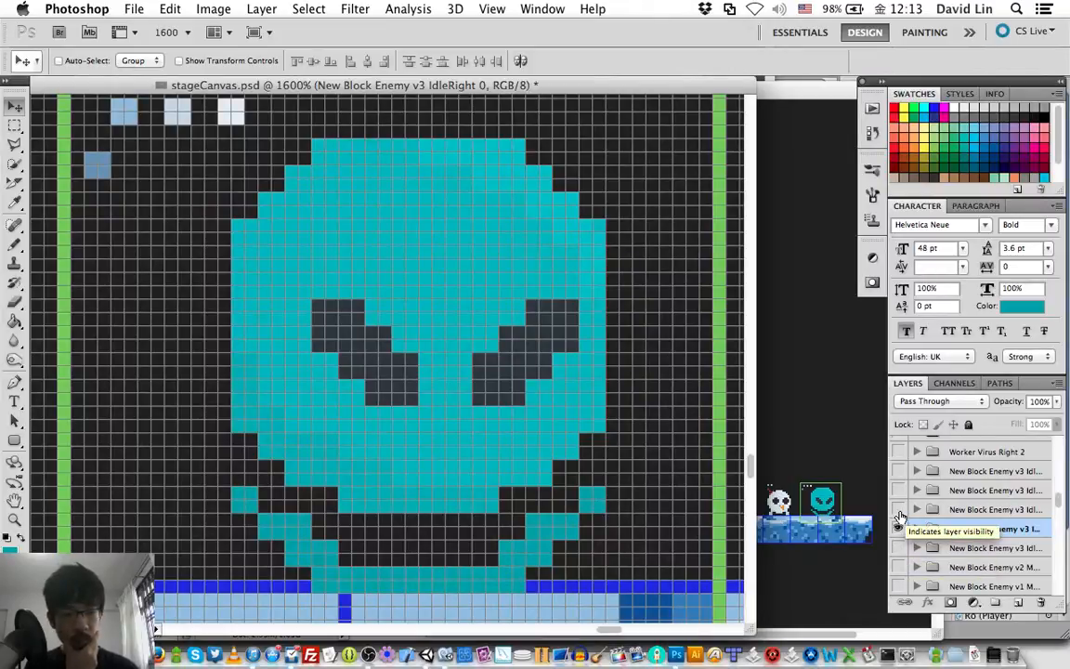
click(898, 511)
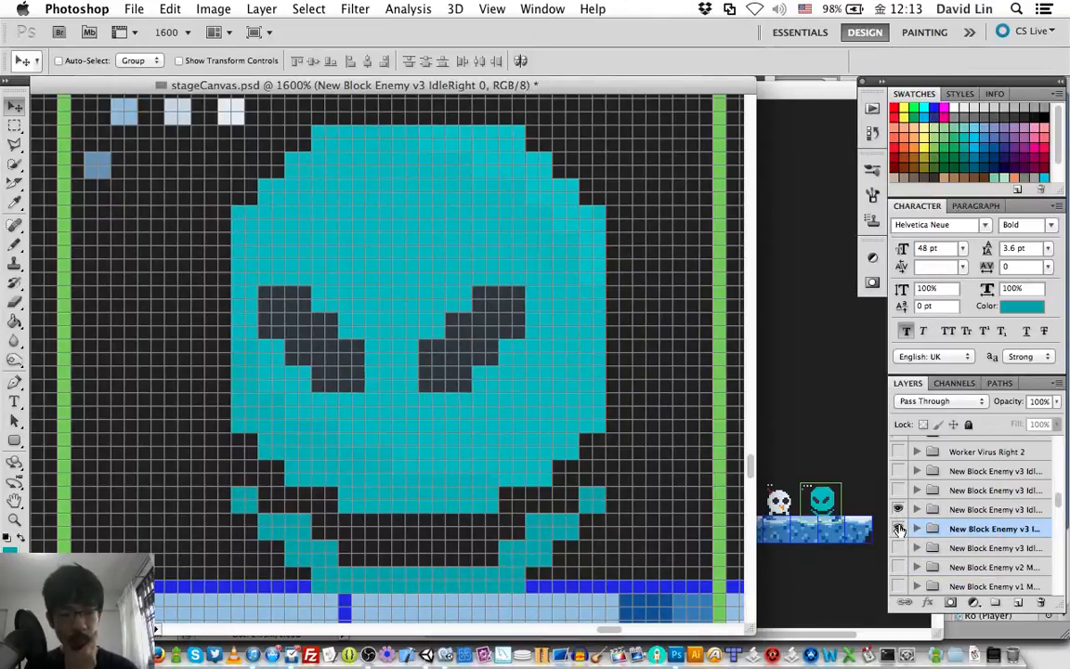
click(898, 529)
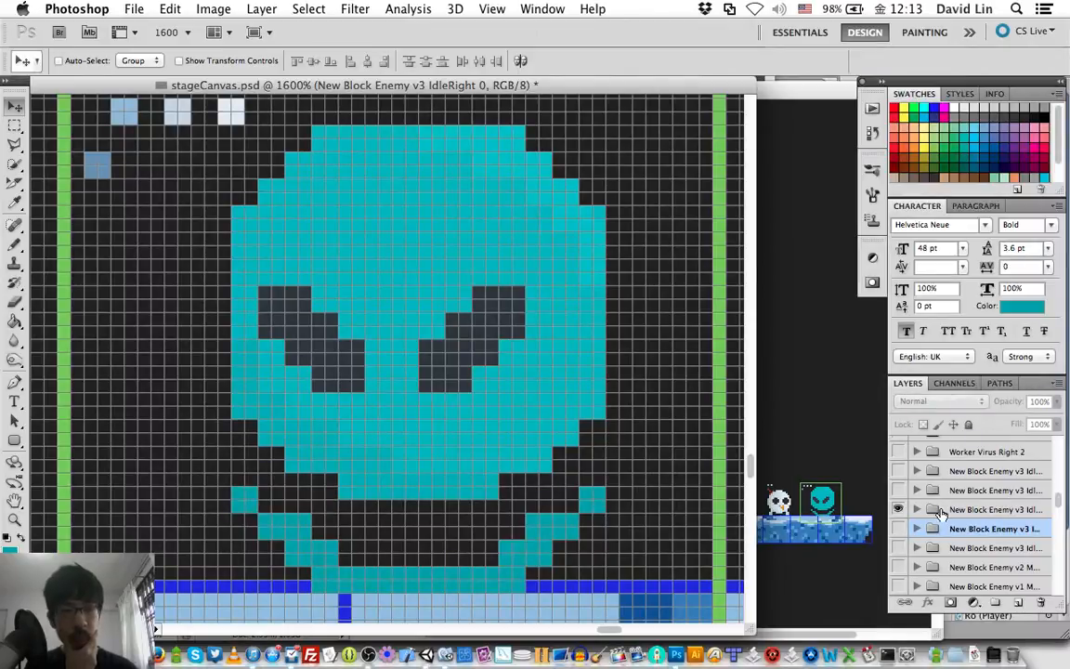
drag(941, 513, 950, 514)
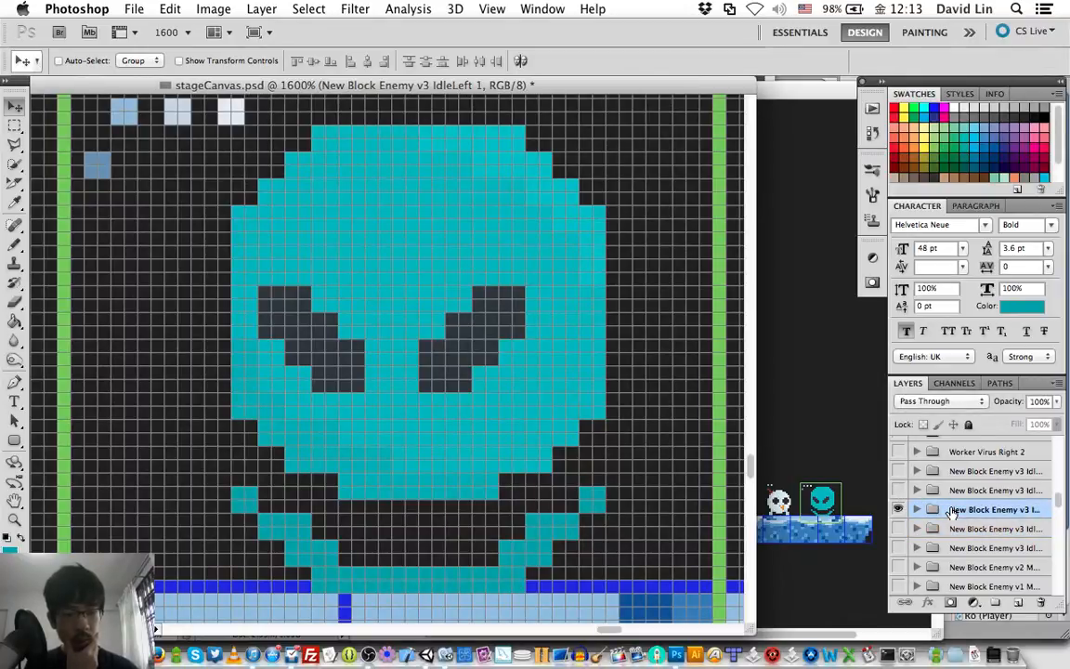
right_click(949, 514)
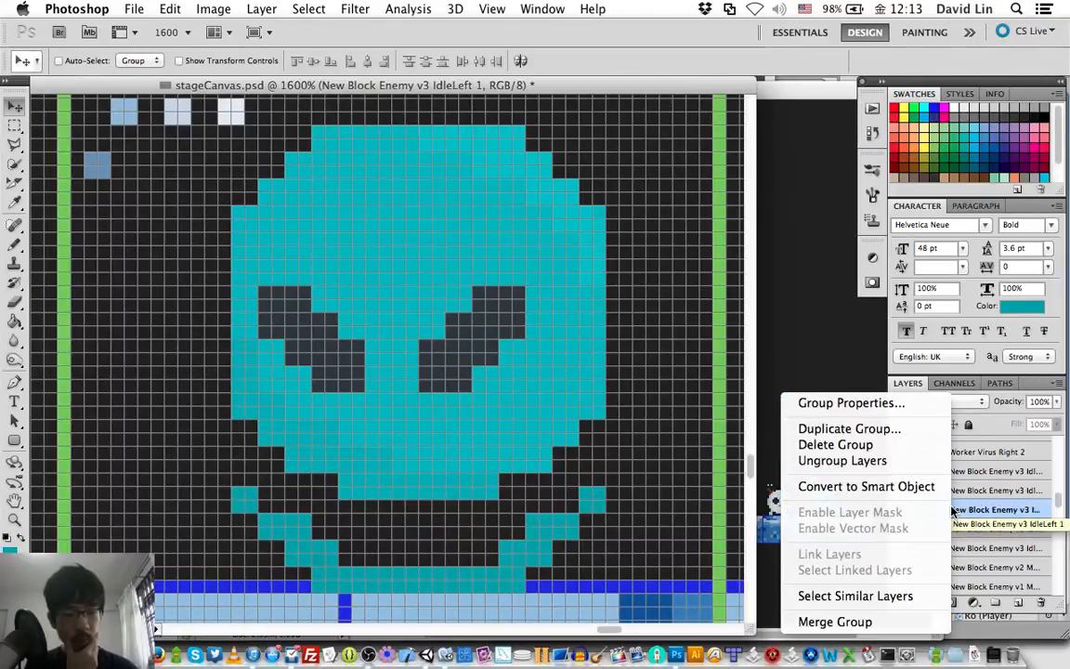
click(889, 429)
key(Return)
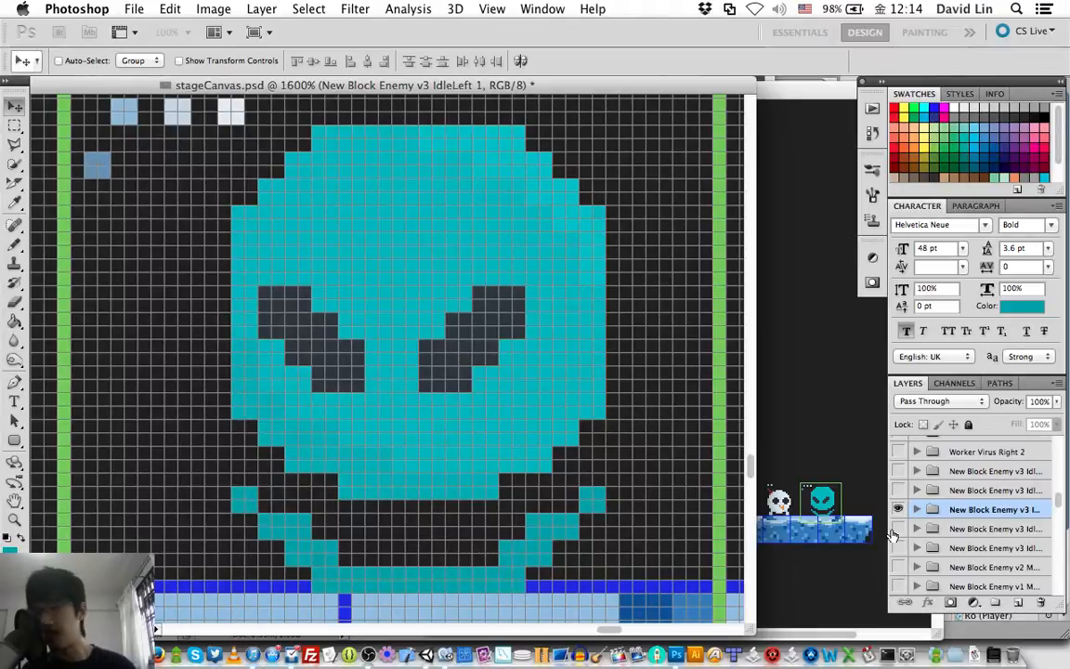
key(super+Tab)
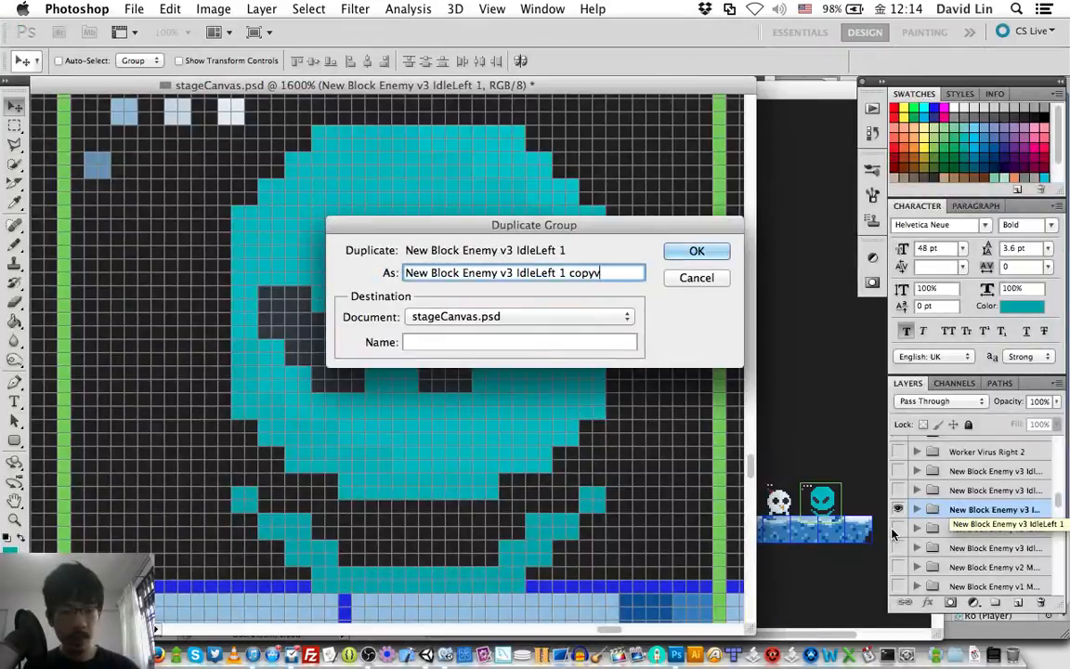
key(super+Tab)
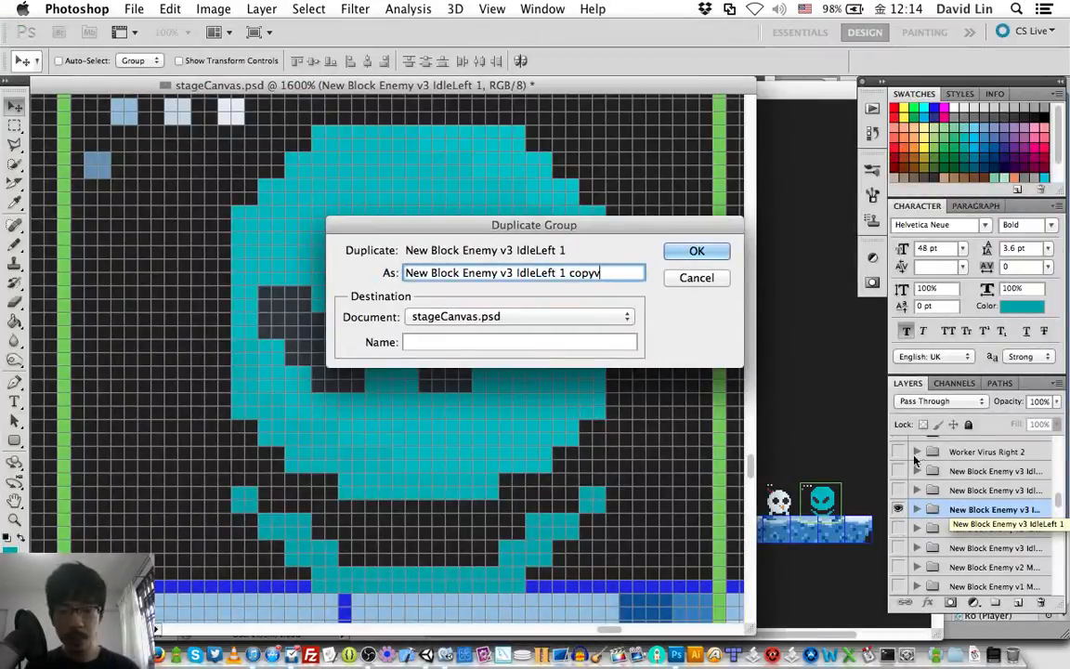
key(Escape)
Duplicate the New Block Enemy v3 IdleLeft 1 group within stageCanvas.psd as "New Block Enemy v3 IdleRight 1"
right_click(984, 511)
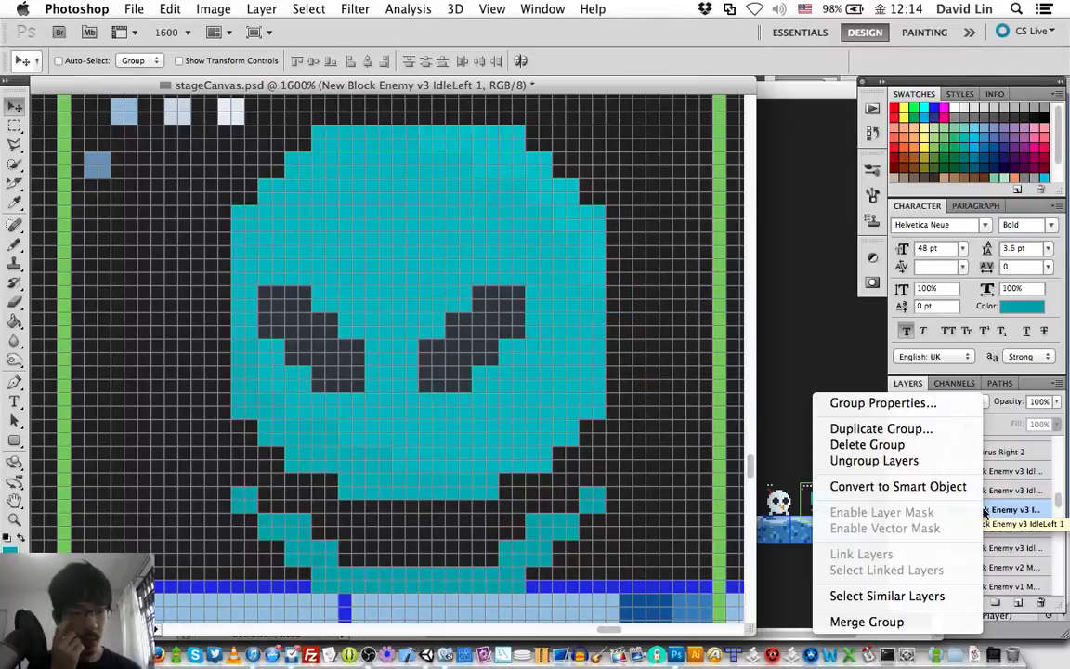
click(880, 429)
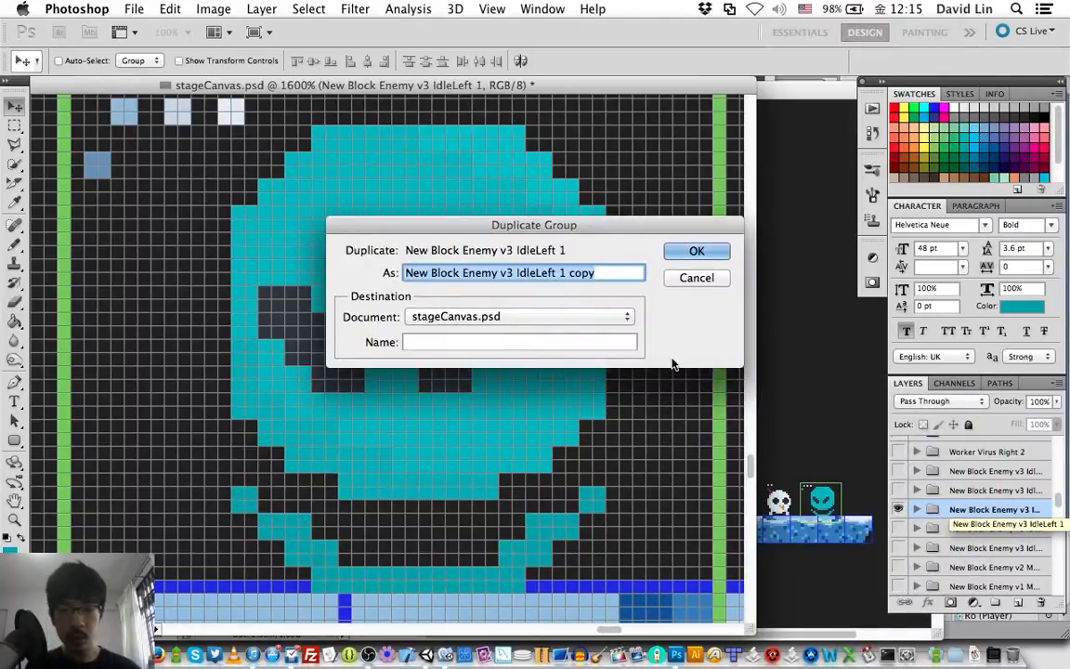
key(Right)
key(BackSpace)
key(BackSpace)
key(BackSpace)
key(BackSpace)
key(Left)
key(Left)
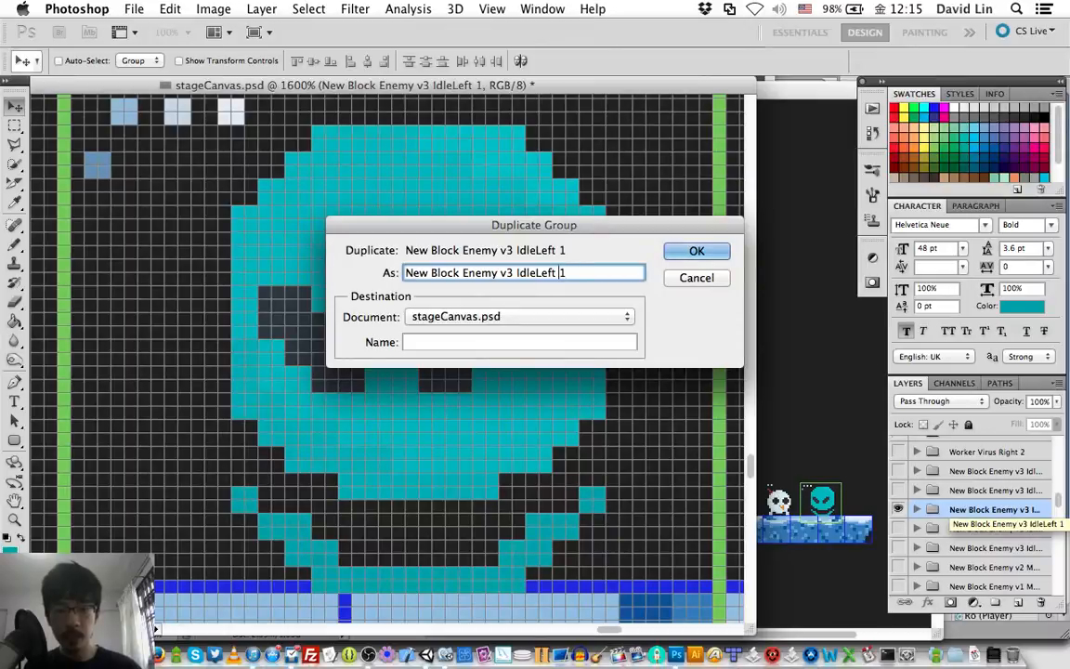
key(BackSpace)
key(BackSpace)
key(BackSpace)
key(BackSpace)
text(Right)
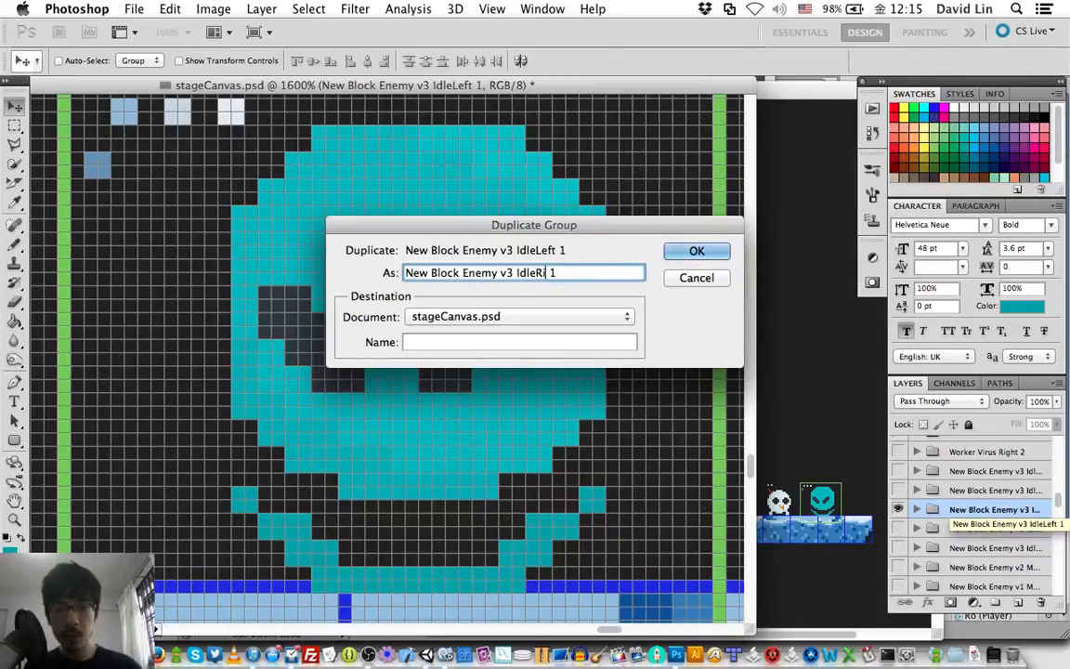
key(Return)
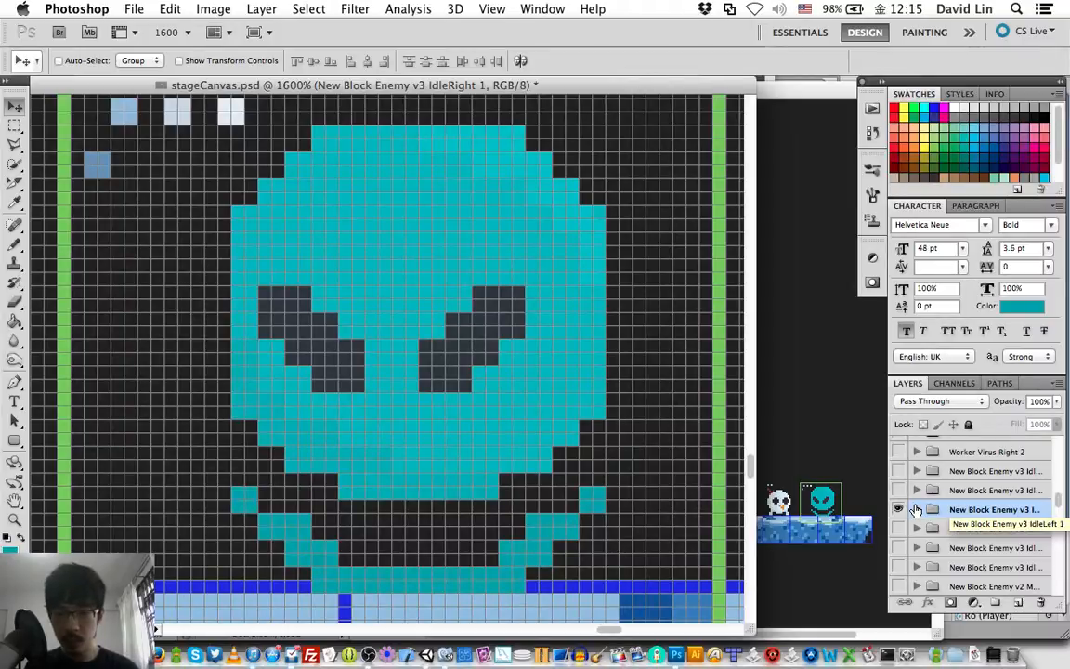
Flip the "right eye" and "left eye" layers of the IdleRight 1 group horizontally with Free Transform
click(916, 510)
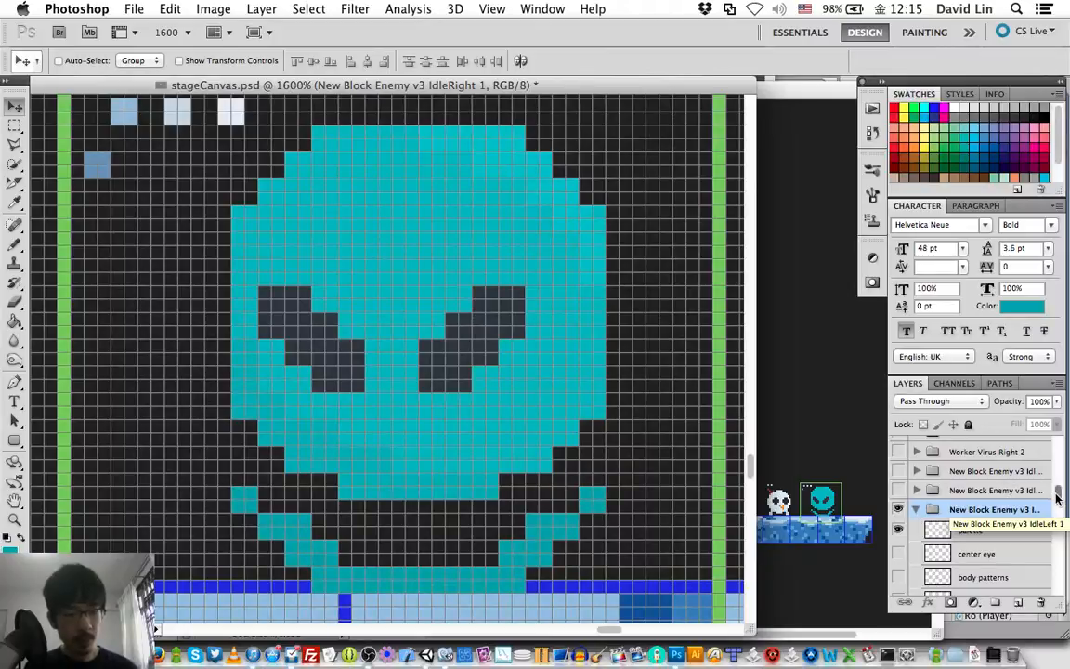
scroll(1056, 498, down, 5)
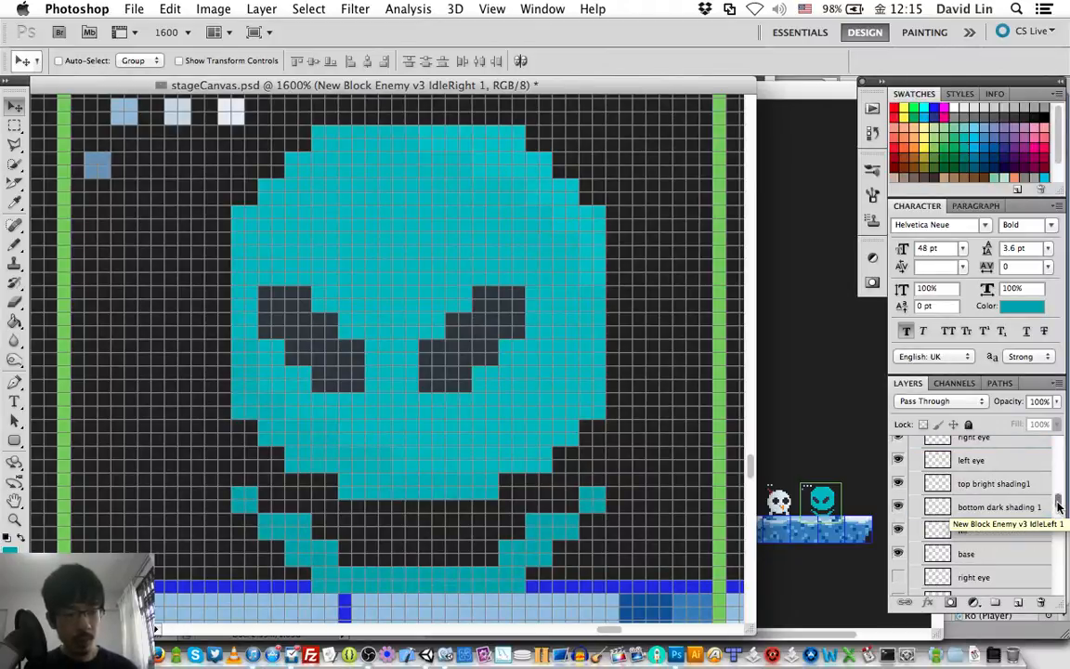
scroll(1056, 502, up, 2)
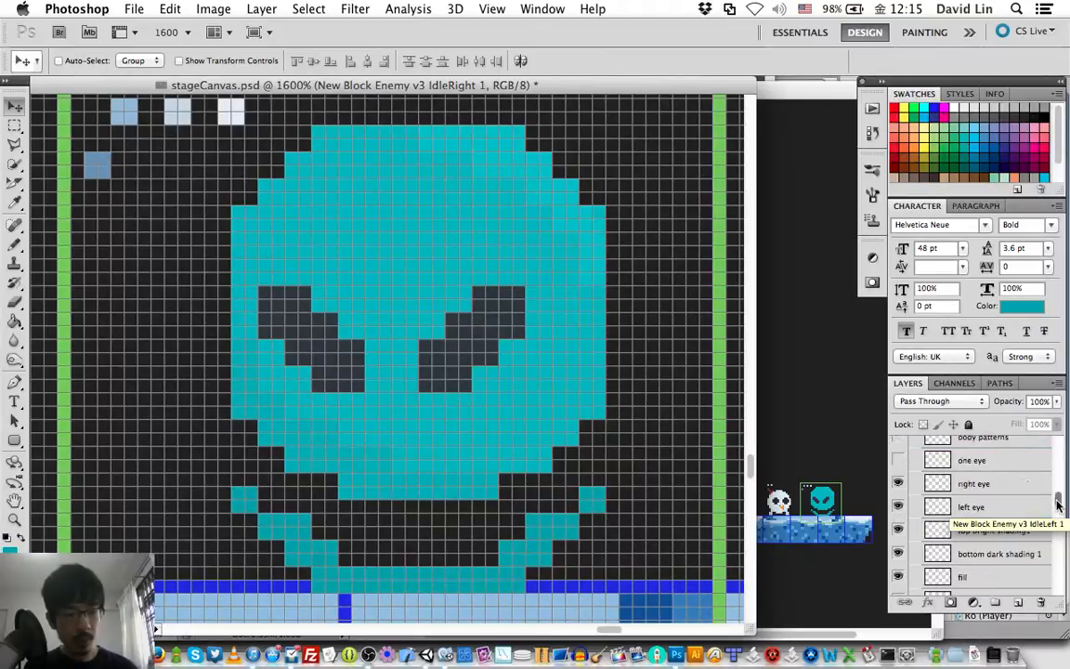
click(991, 484)
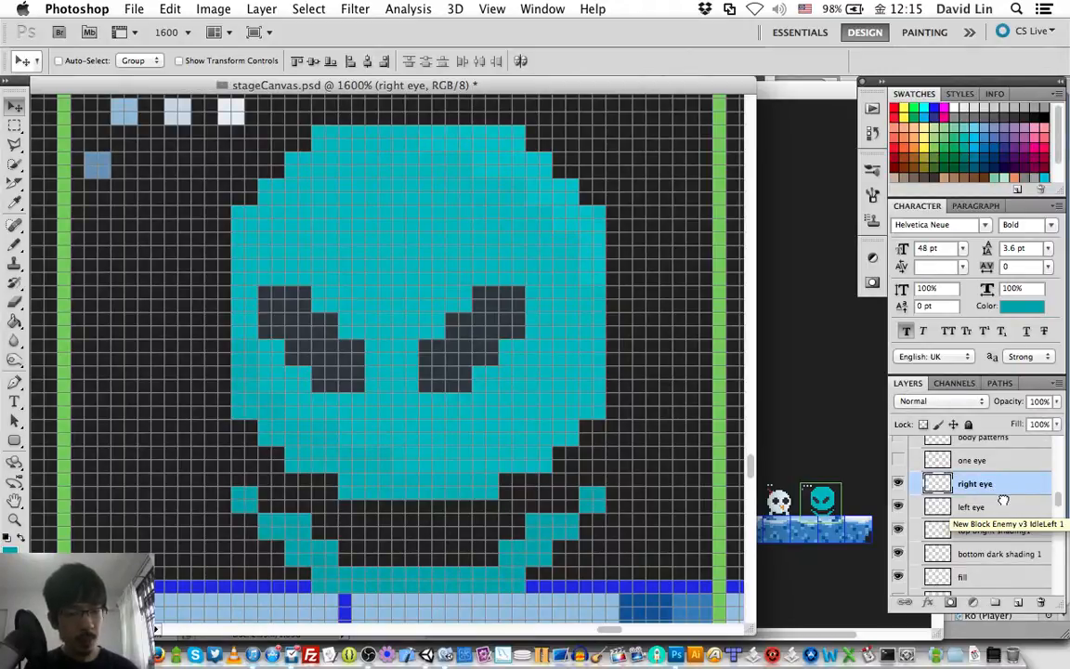
shift+click(1001, 506)
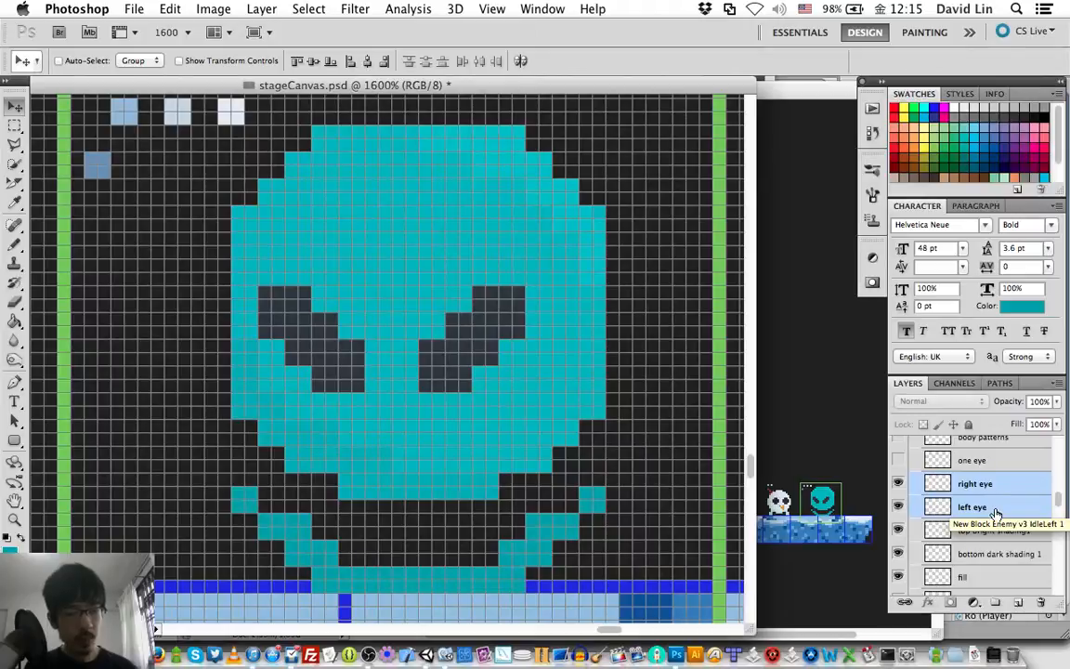
key(super+t)
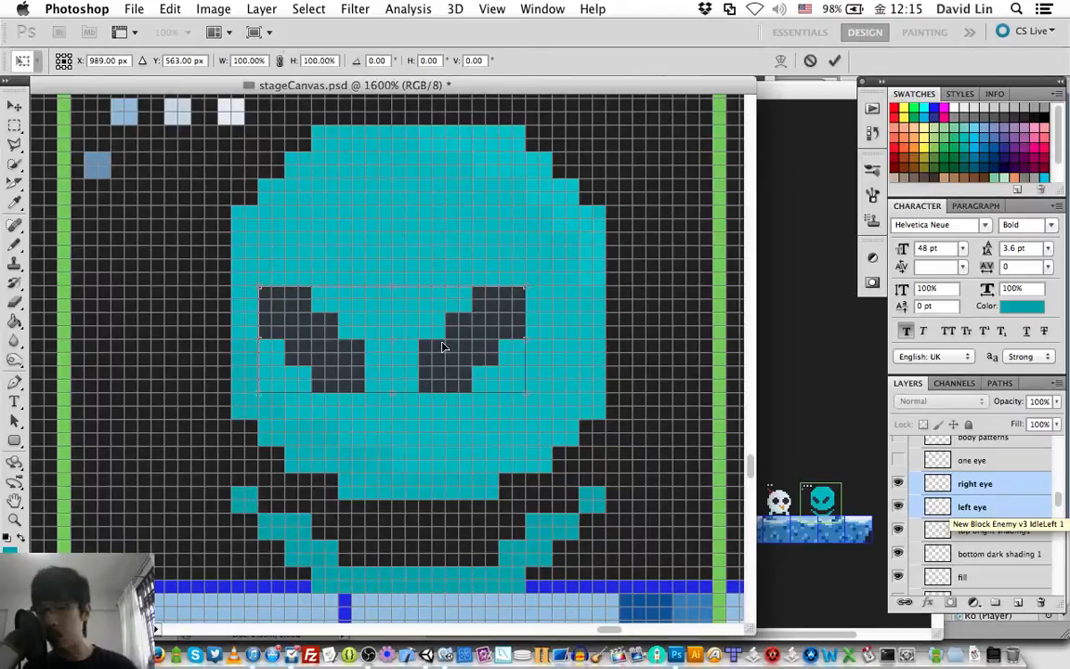
right_click(443, 345)
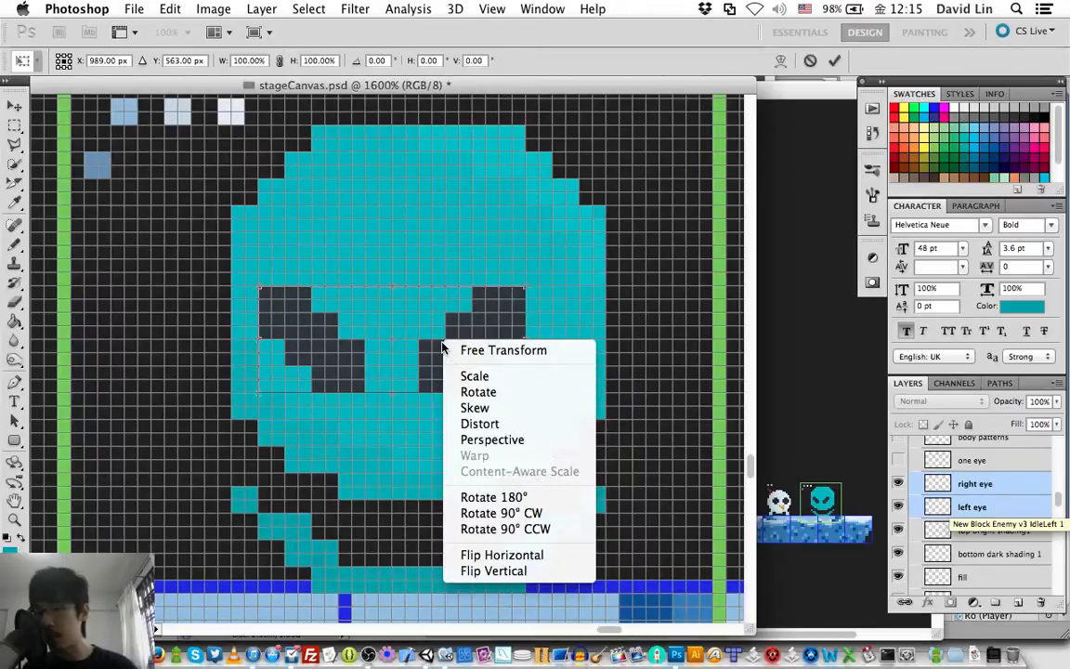
click(546, 560)
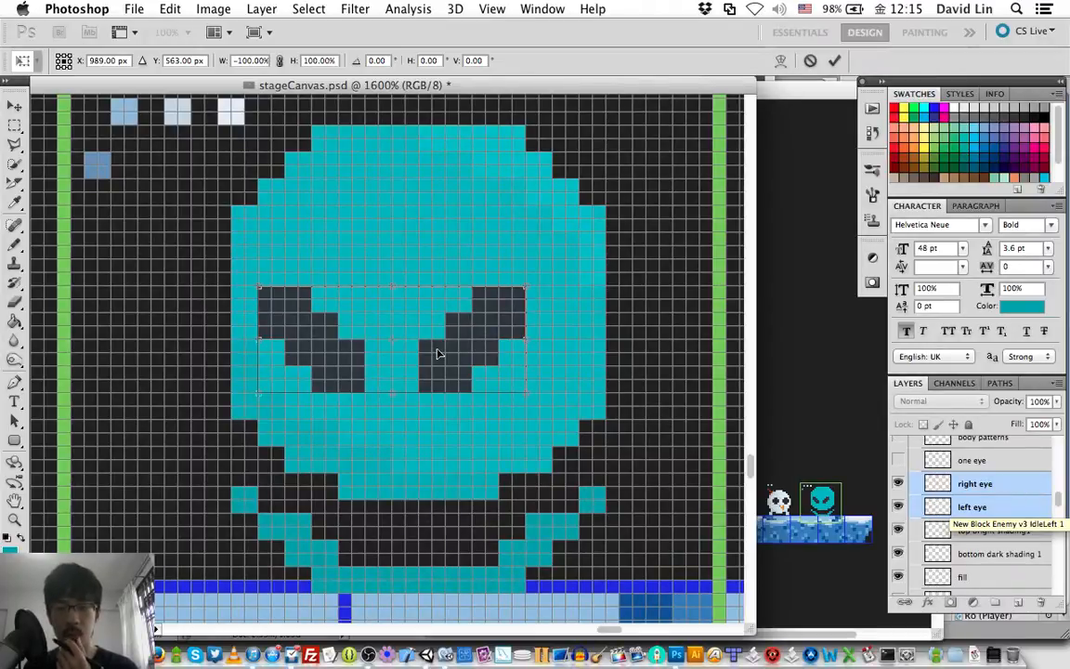
key(Return)
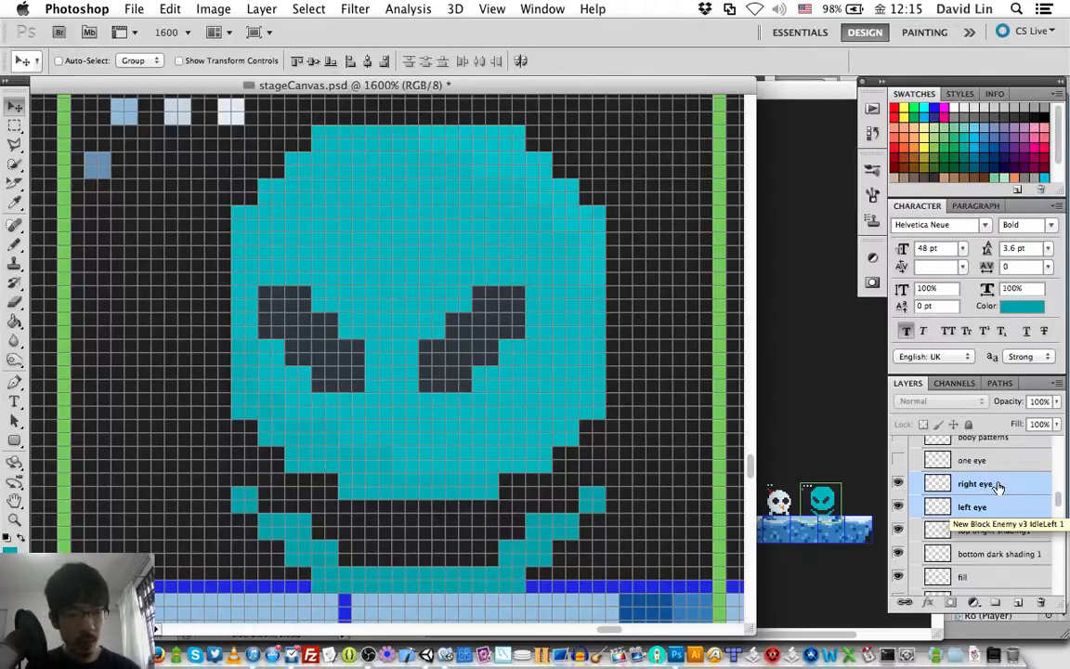
scroll(992, 494, down, 1)
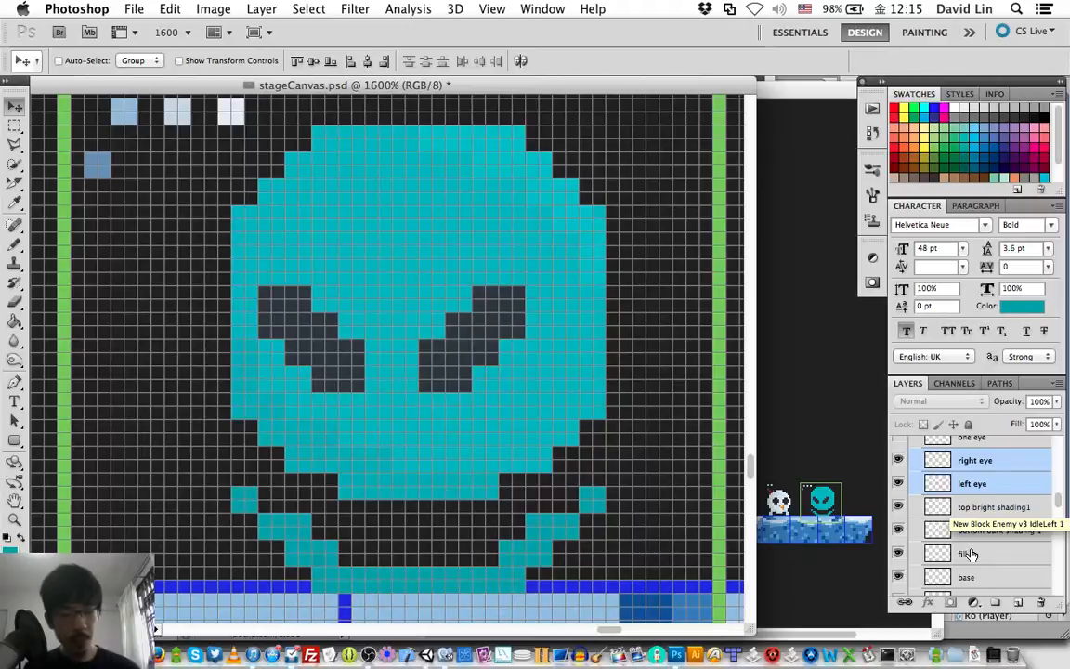